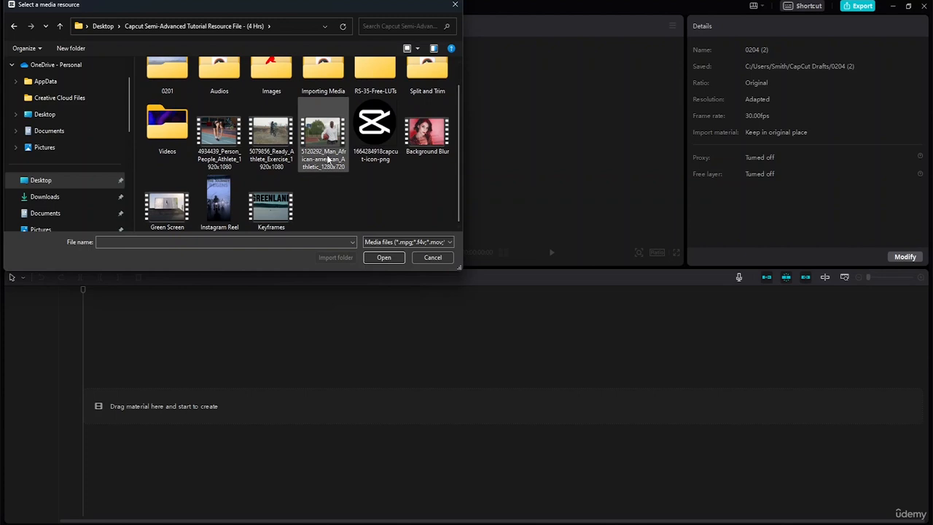
- Import the three athlete videos 4934439, 5079856 and 5120292 from the tutorial resource folder into the project media
left_click(328, 160)
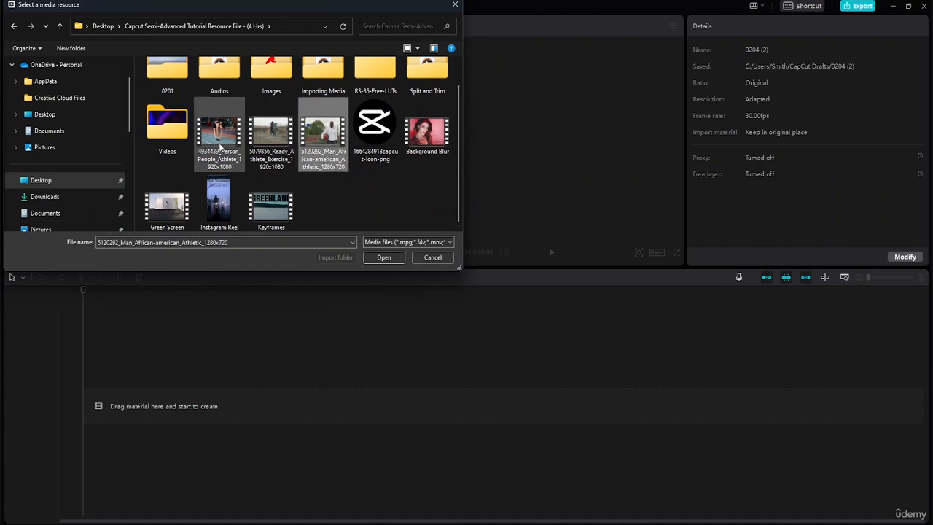
left_click(221, 148, "shift")
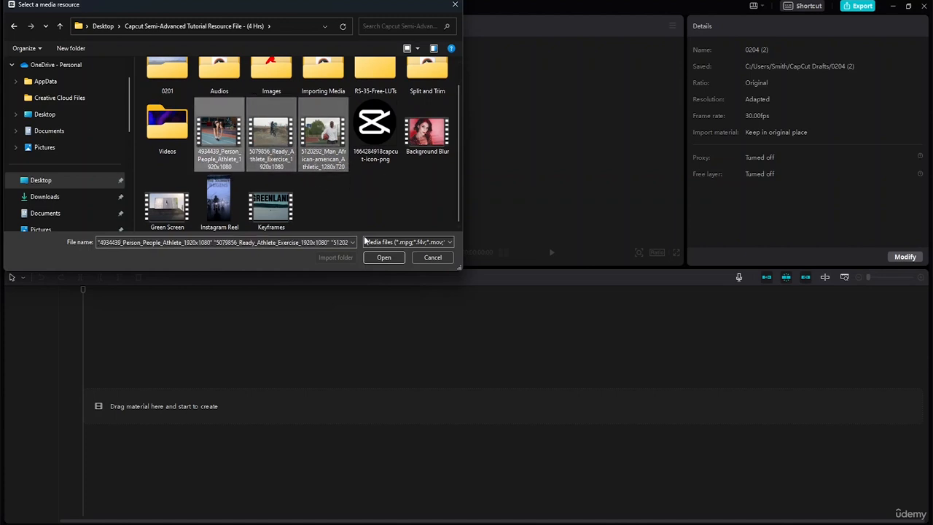
left_click(391, 257)
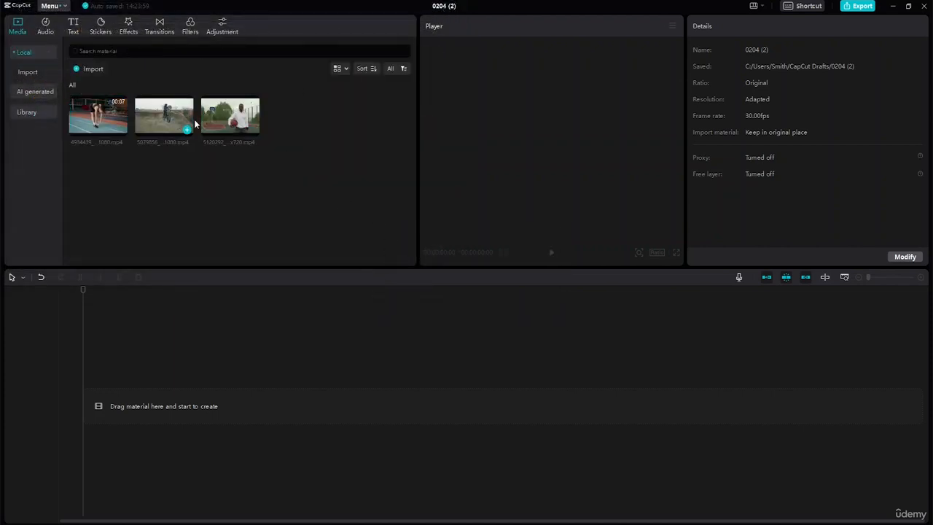
- Place the three clips end to end on the main track in the order 5120292, 5079856, 4934439
left_click_drag(230, 124, 103, 409)
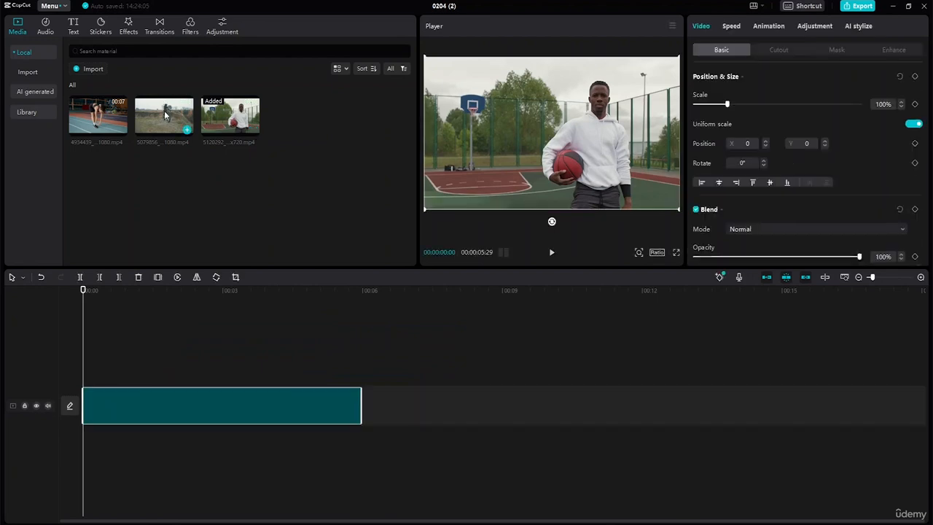
left_click_drag(165, 114, 361, 397)
left_click_drag(97, 122, 607, 398)
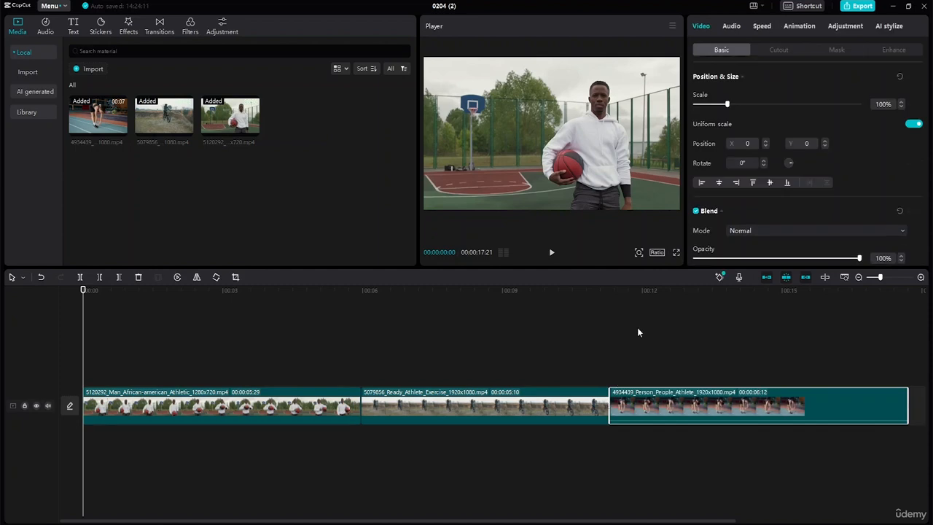
- Trim the end of each of the three timeline clips so that every clip lasts 5 seconds
left_click(276, 401)
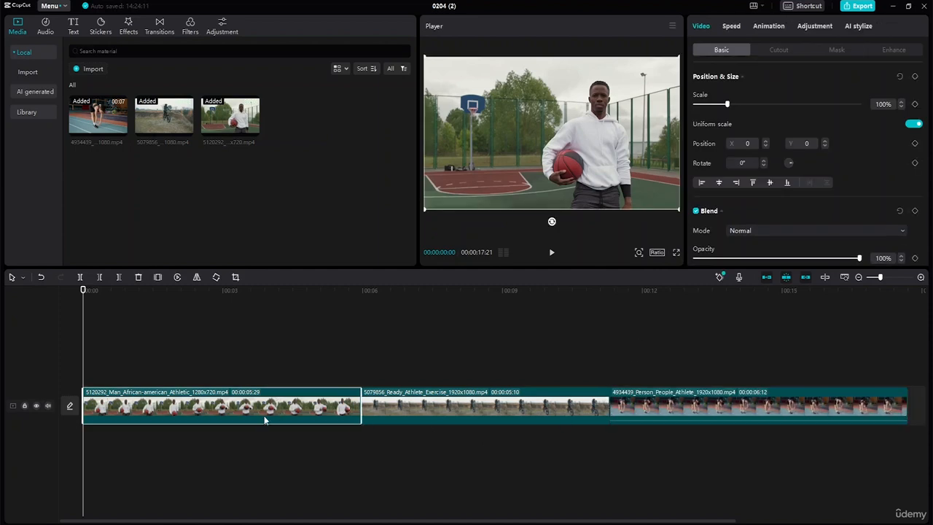
mouse_move(84, 410)
left_mouse_down()
mouse_move(182, 427)
mouse_move(110, 425)
mouse_move(68, 408)
left_mouse_up()
left_click_drag(361, 408, 317, 425)
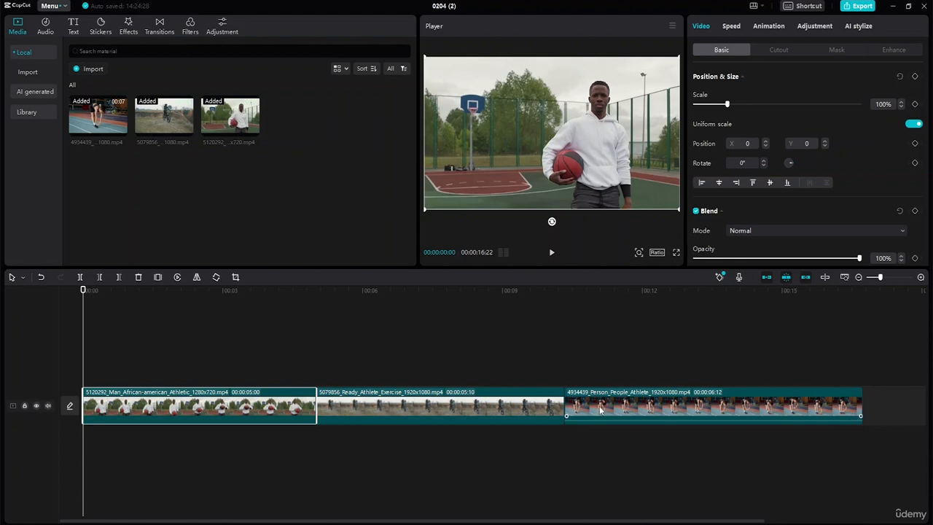
left_click(541, 408)
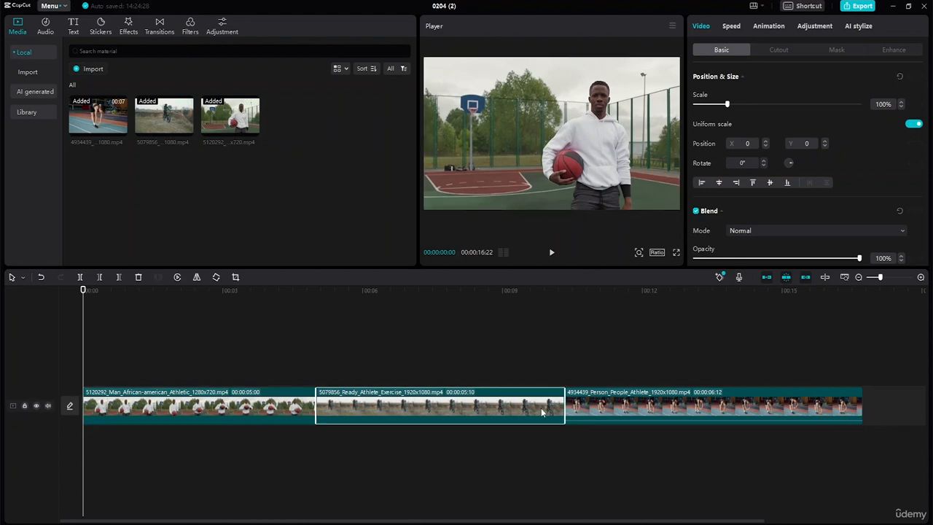
left_click_drag(568, 406, 549, 403)
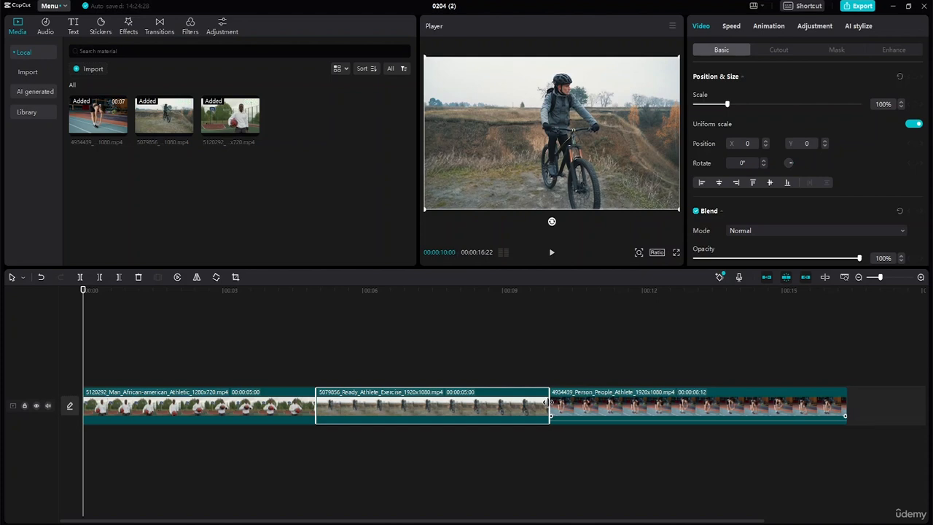
left_click(825, 411)
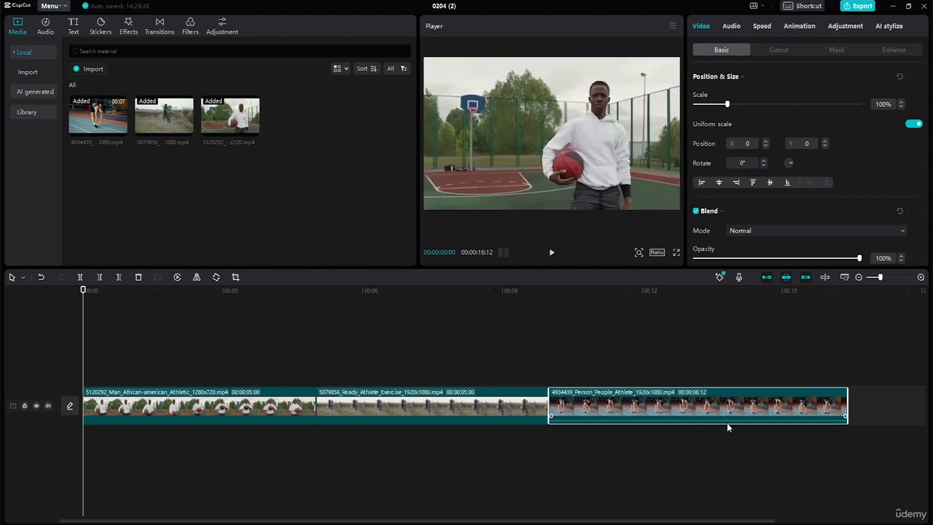
left_click_drag(843, 397, 781, 396)
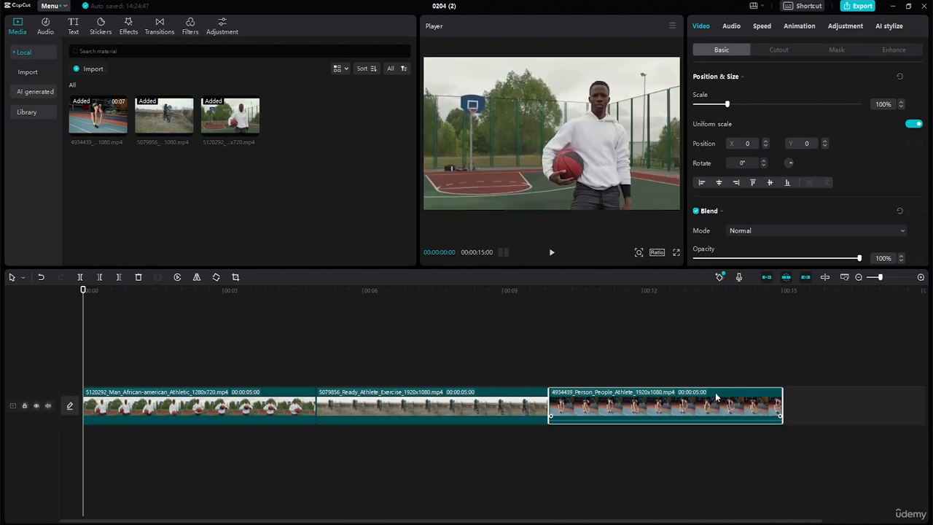
- Change the project's aspect ratio to vertical 9:16
left_click(296, 376)
left_click(233, 411)
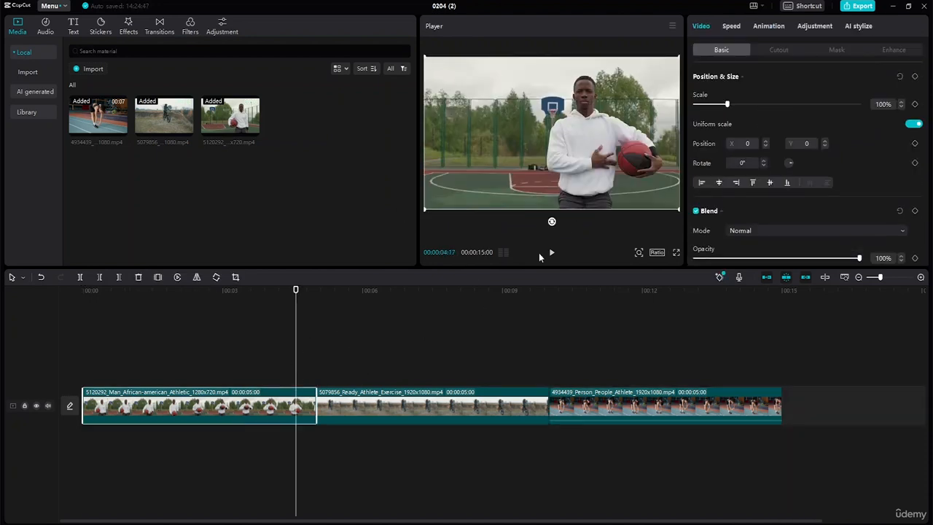
left_click(660, 252)
left_click(691, 290)
left_click(660, 253)
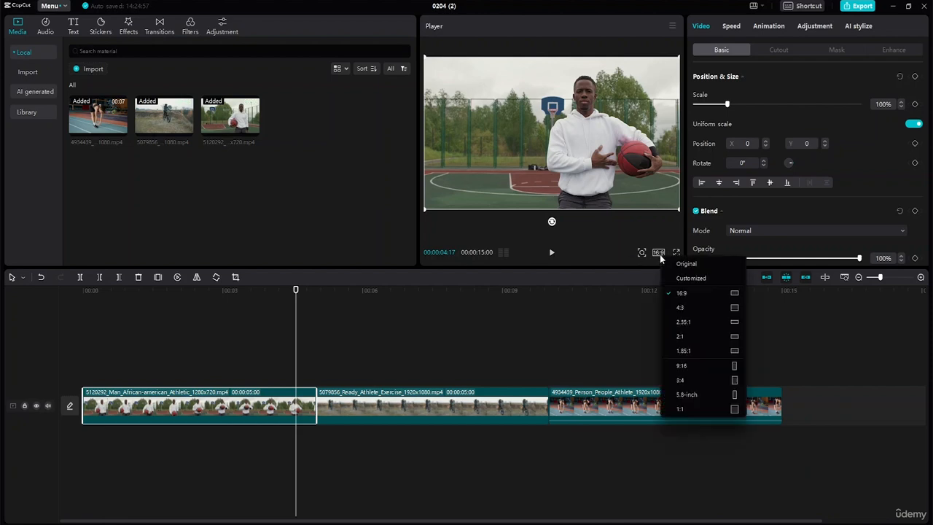
left_click(697, 364)
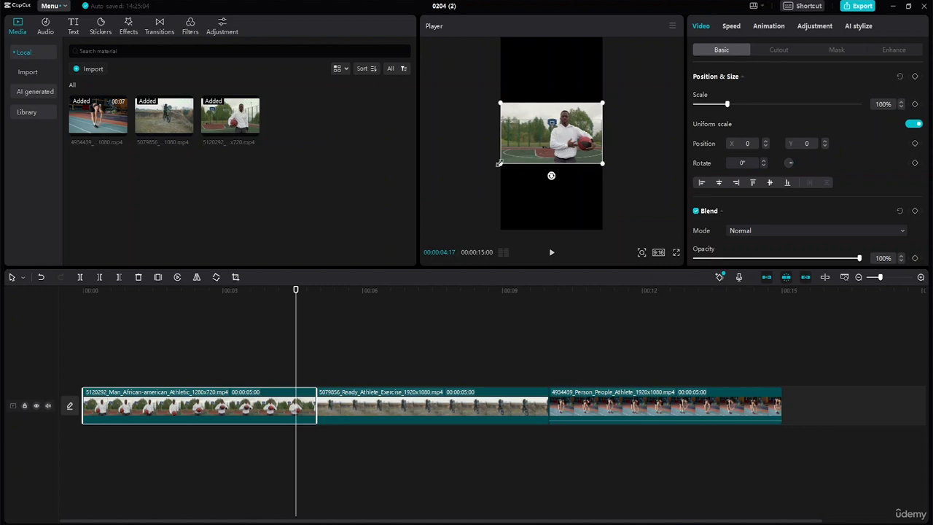
- Enlarge the basketball clip to about 328% and shift it to about X -957 so the man is framed in the vertical canvas
left_click_drag(499, 163, 432, 428)
left_click_drag(584, 155, 562, 157)
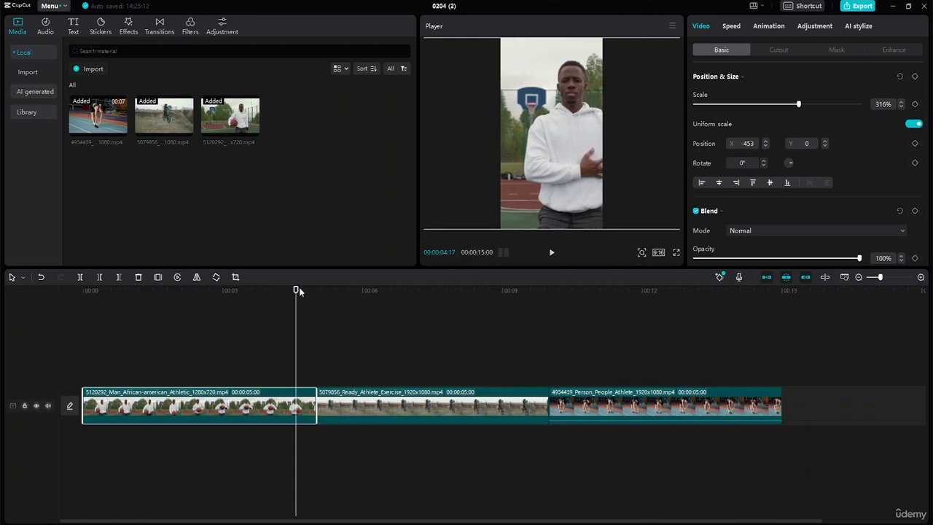
left_click_drag(298, 291, 38, 287)
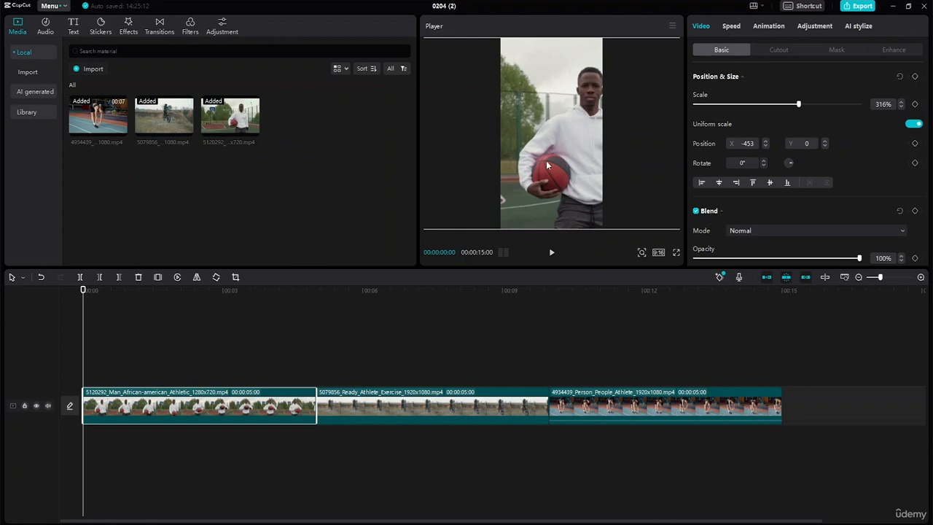
left_click_drag(551, 151, 532, 143)
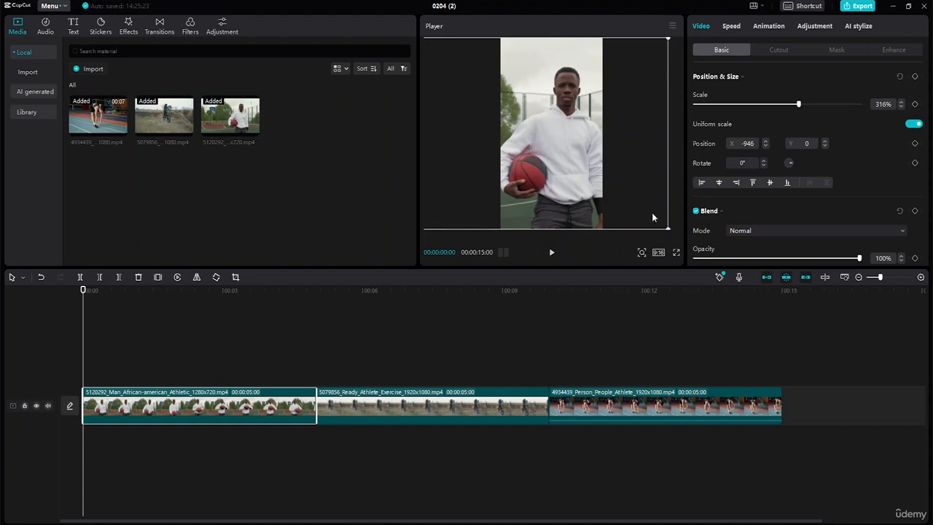
left_click_drag(667, 227, 674, 232)
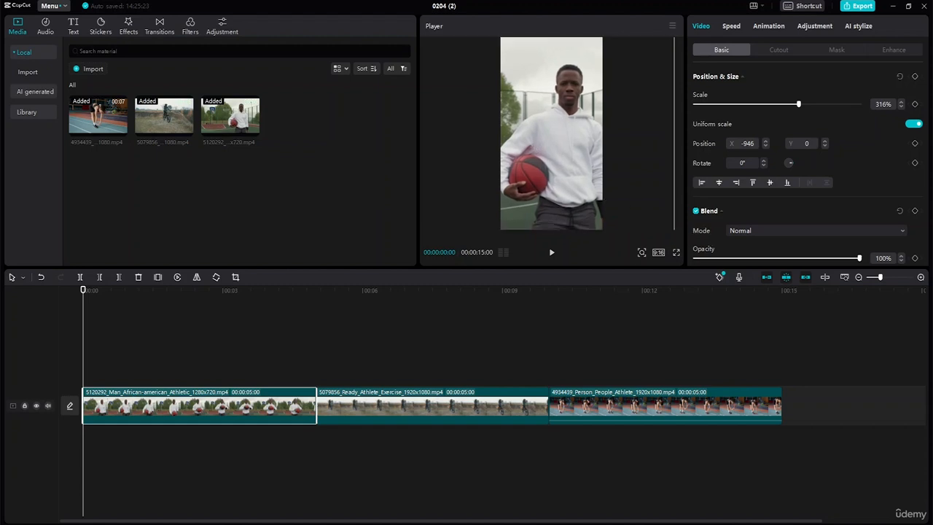
left_click_drag(573, 121, 572, 120)
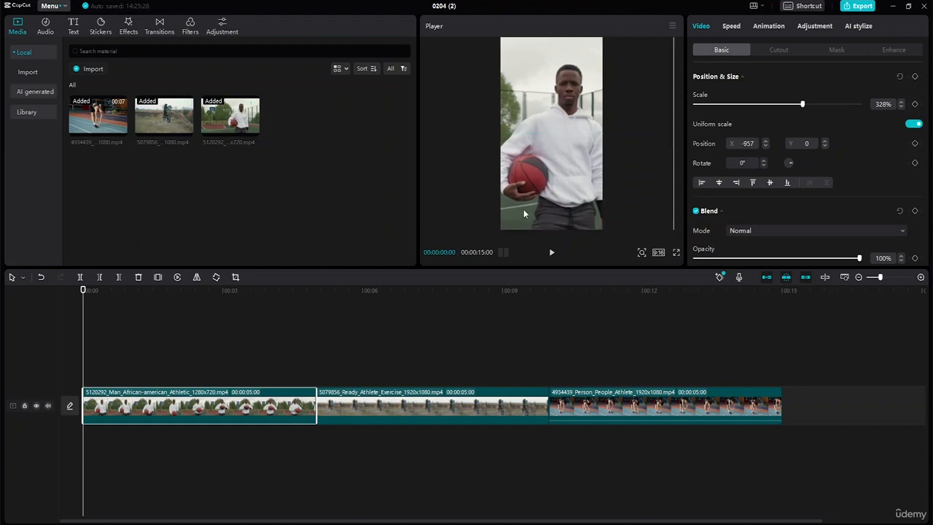
- Play the sequence into the cycling clip and scale that clip to about 330% to fill the vertical frame
left_click(552, 254)
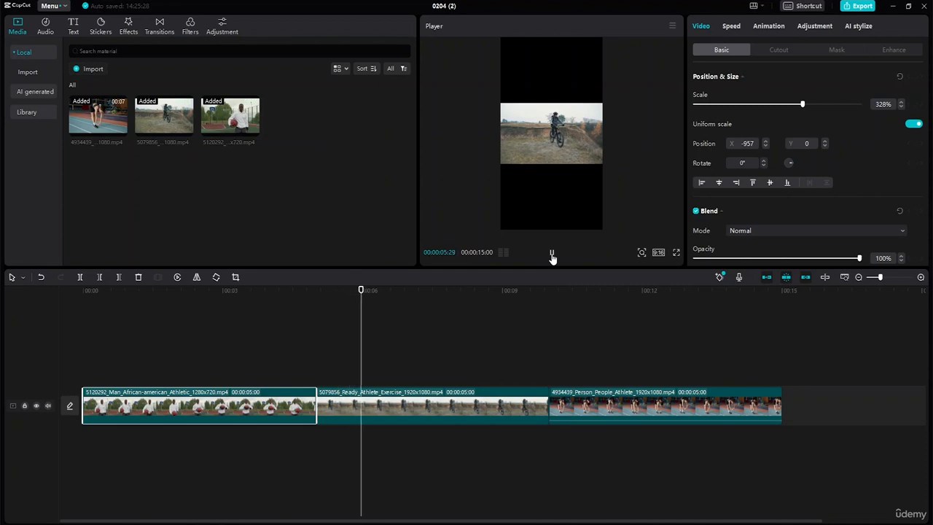
left_click(552, 255)
left_click(408, 417)
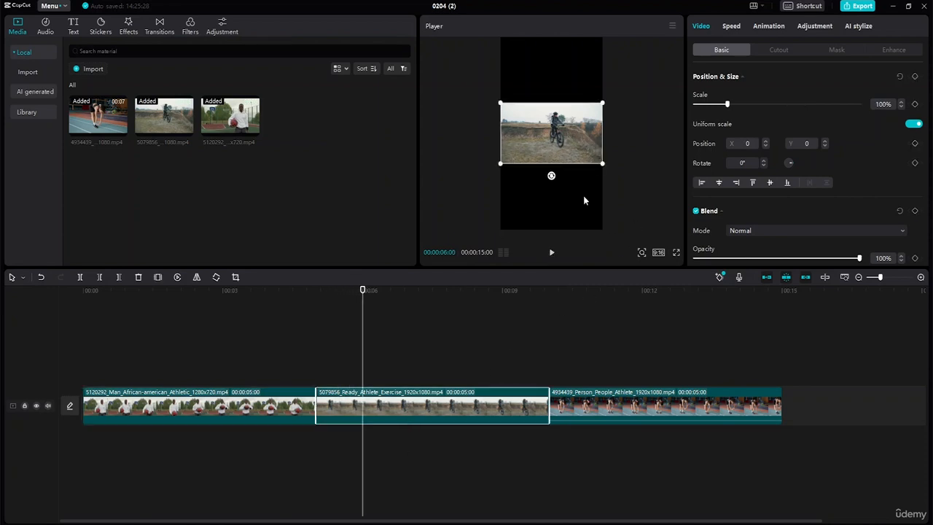
left_click_drag(604, 167, 727, 379)
left_click(728, 380)
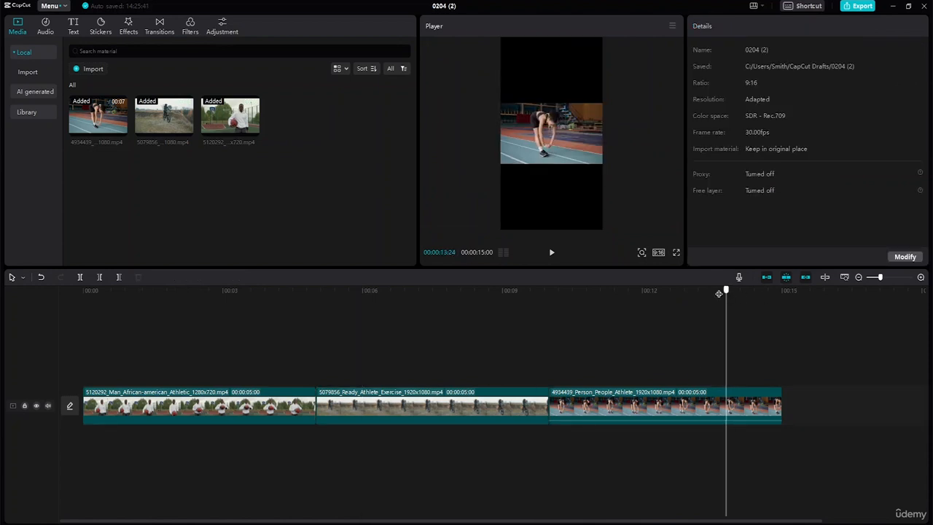
- Scale the stretching athlete clip to about 364% so it fills the vertical frame
left_click_drag(727, 292, 554, 345)
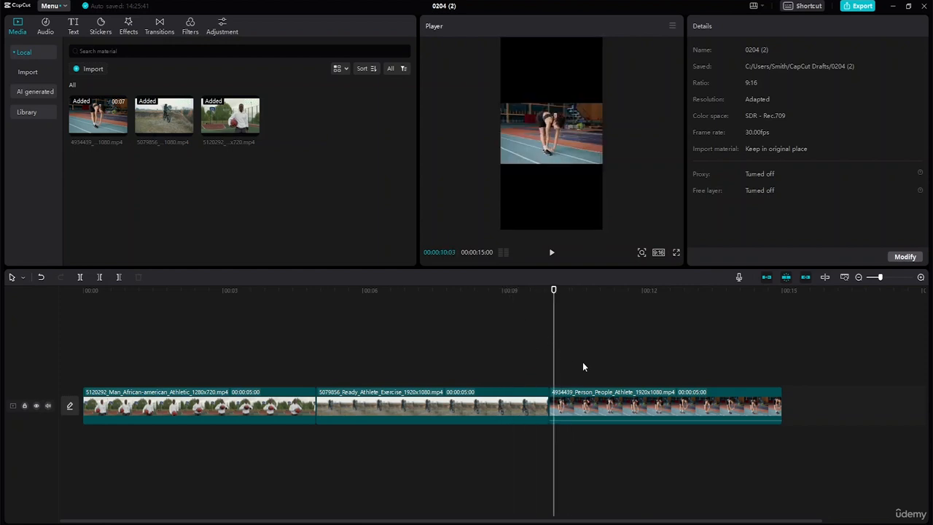
left_click(583, 404)
left_click_drag(602, 164, 666, 202)
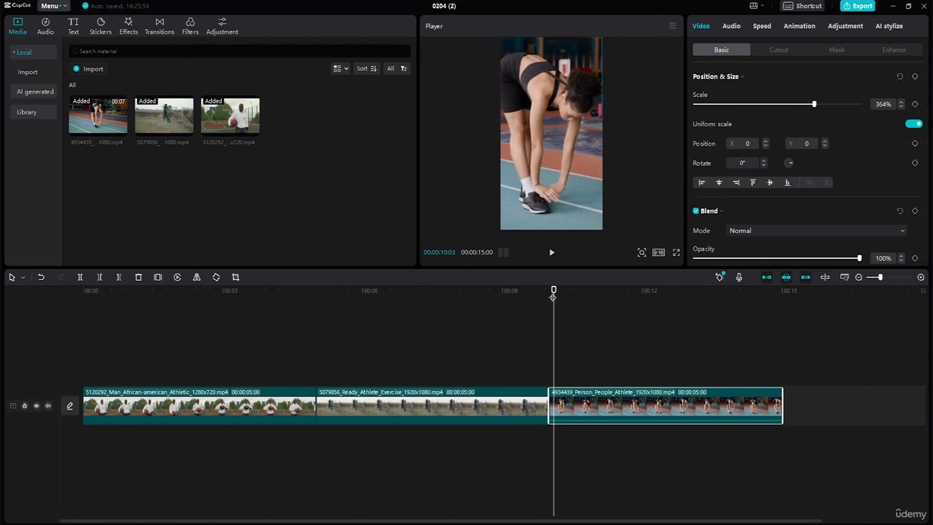
mouse_move(552, 293)
left_mouse_down()
mouse_move(598, 296)
mouse_move(560, 298)
left_mouse_up()
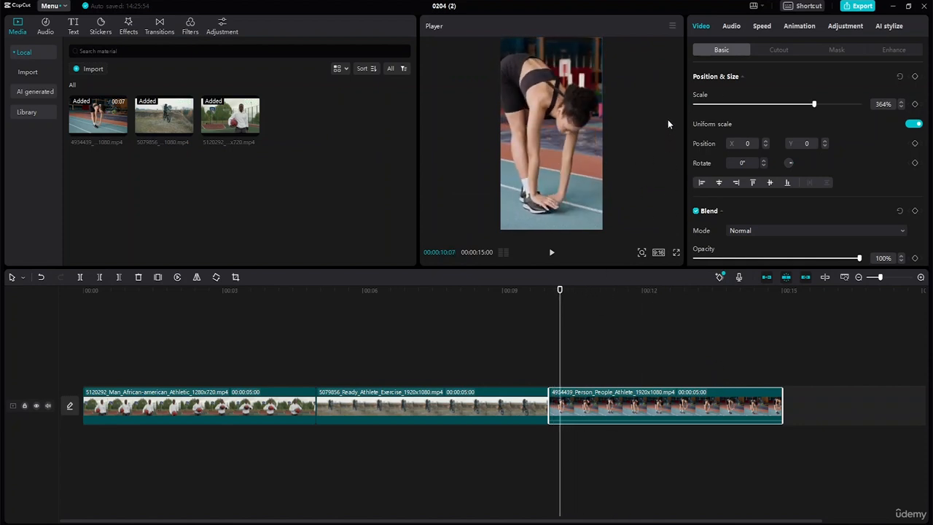
- Zoom the player preview out slightly to examine the stretching clip's full bounds around the vertical frame
left_click(641, 253)
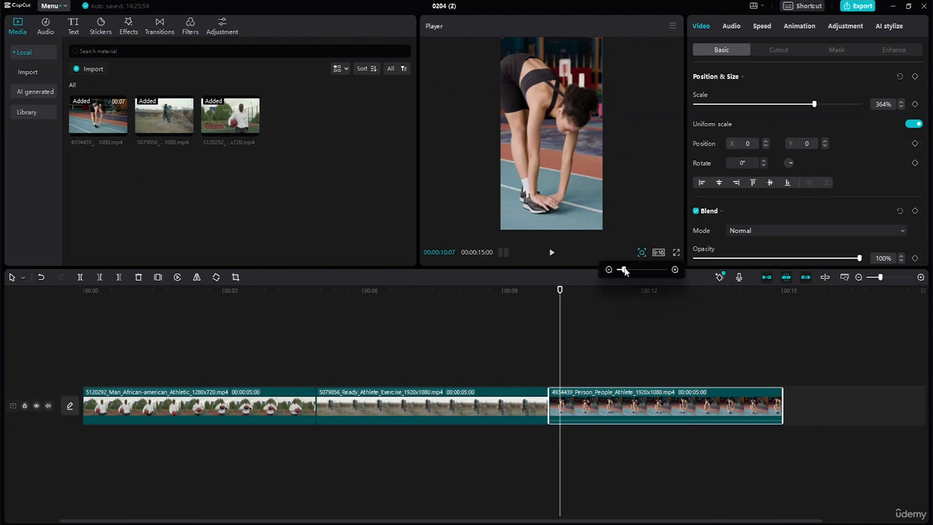
left_click_drag(625, 271, 621, 271)
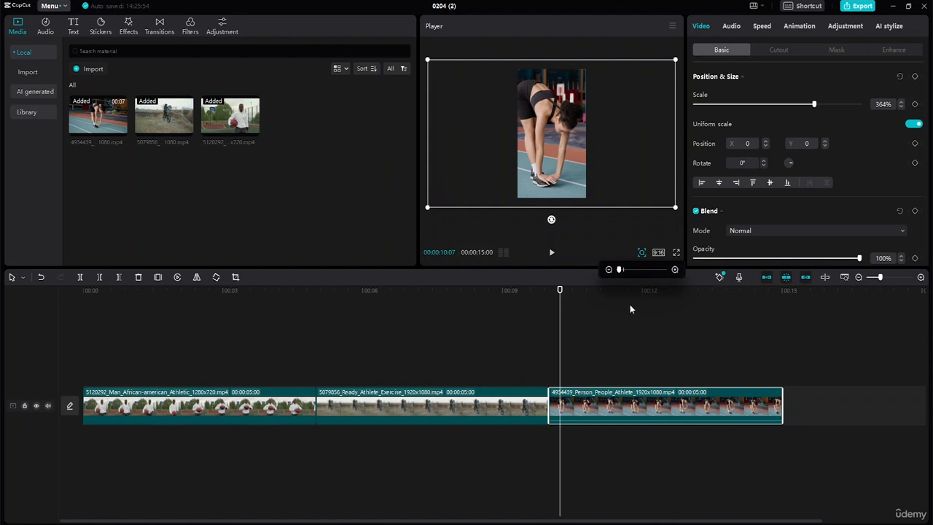
left_click(403, 414)
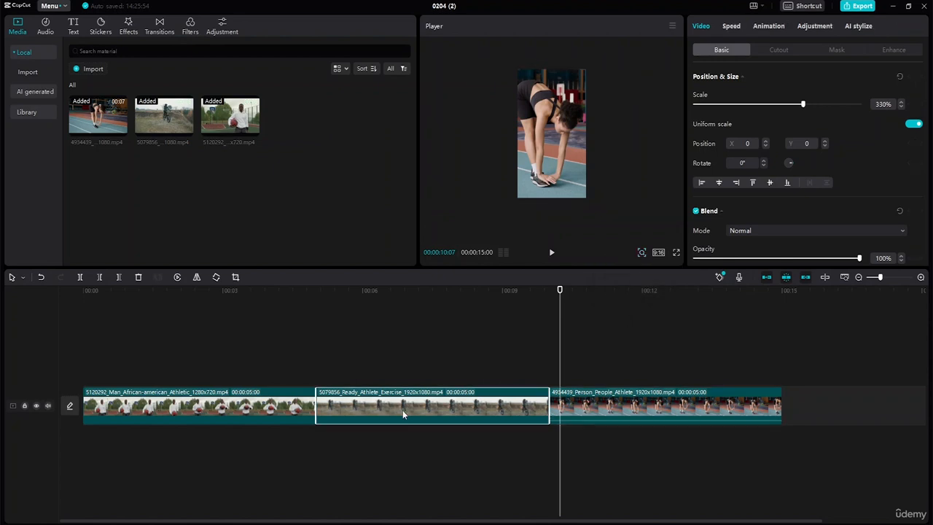
left_click(227, 412)
left_click(566, 182)
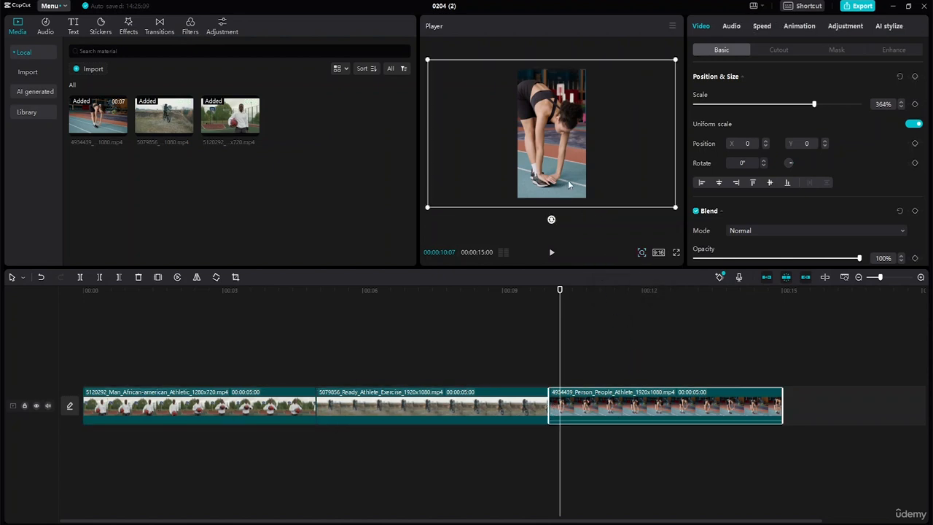
left_click(640, 255)
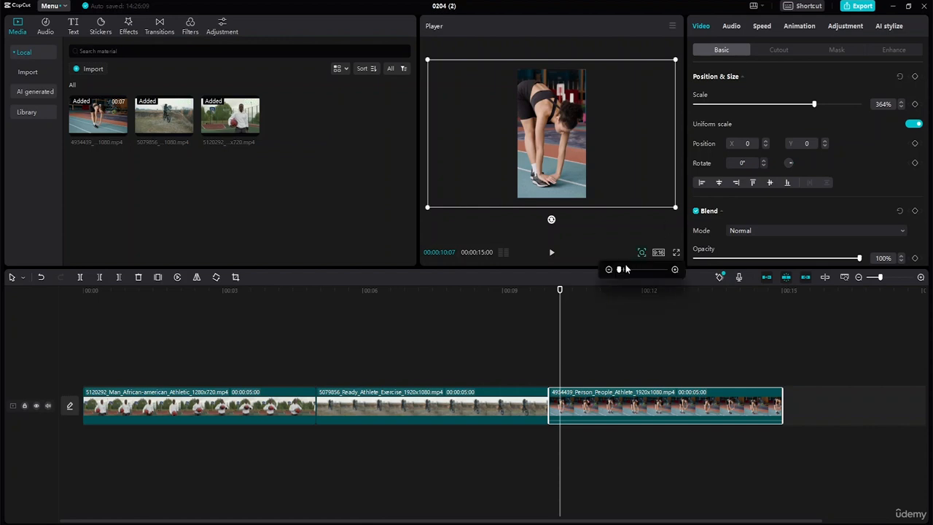
left_click(675, 270)
left_click(674, 271)
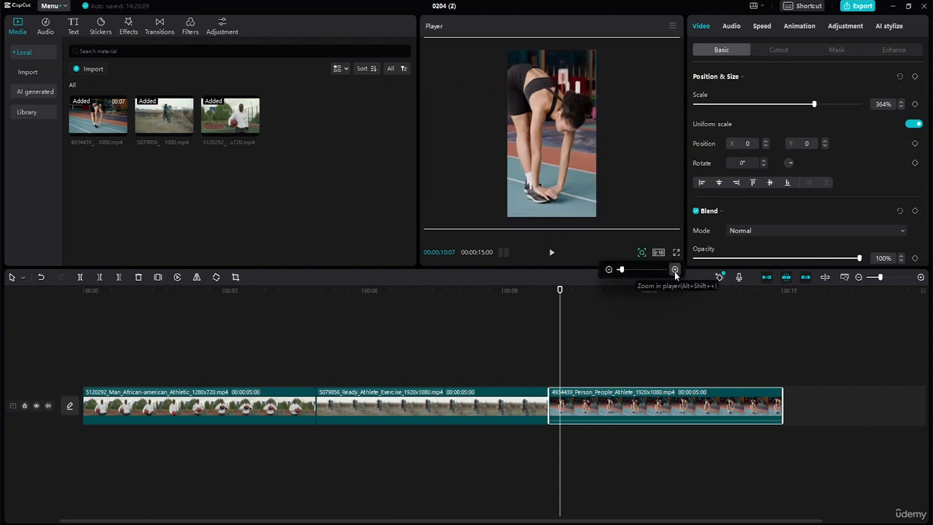
left_click(674, 270)
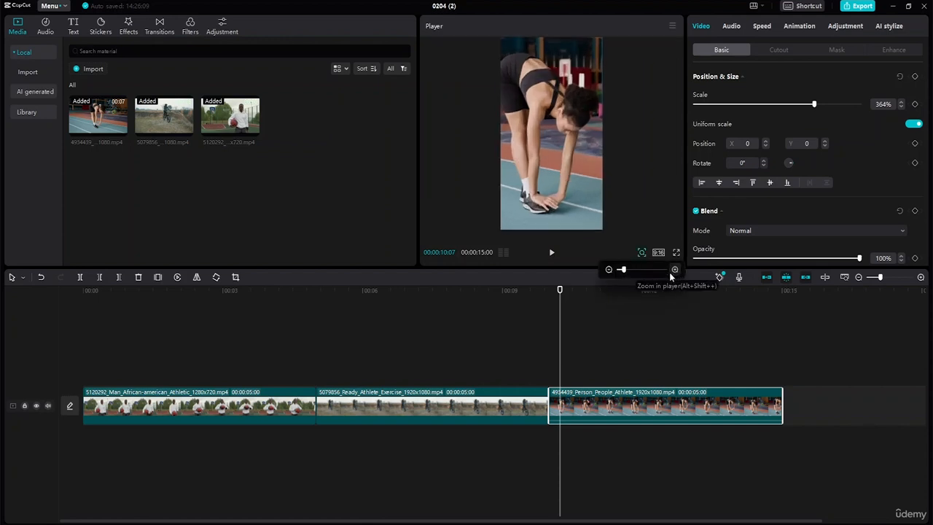
left_click(609, 270)
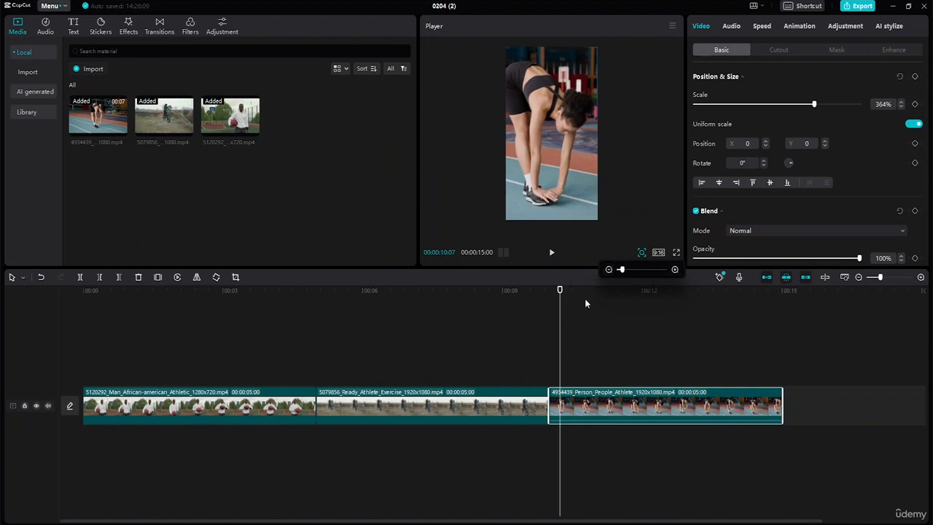
- Preview a few trending video effects from the start of the sequence and apply Optical Zoom to the basketball clip
left_click_drag(560, 290, 95, 285)
left_click(138, 412)
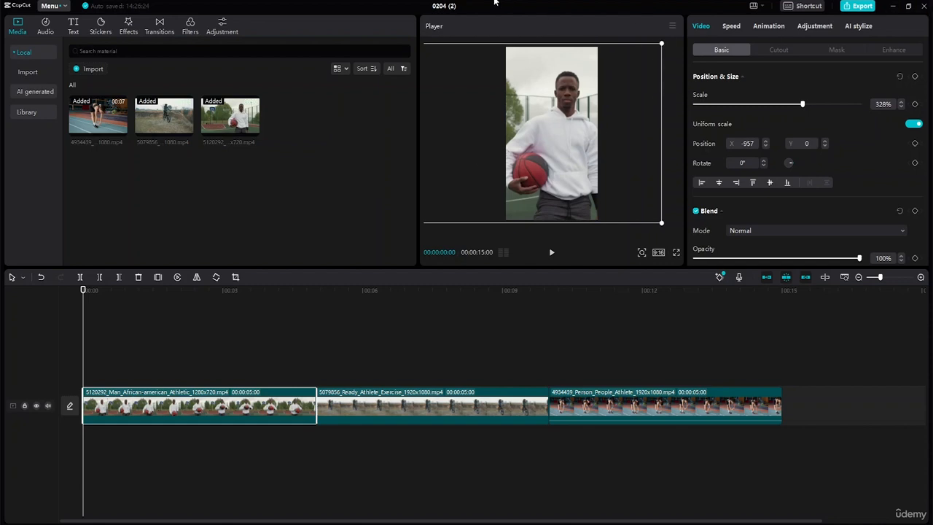
left_click(127, 27)
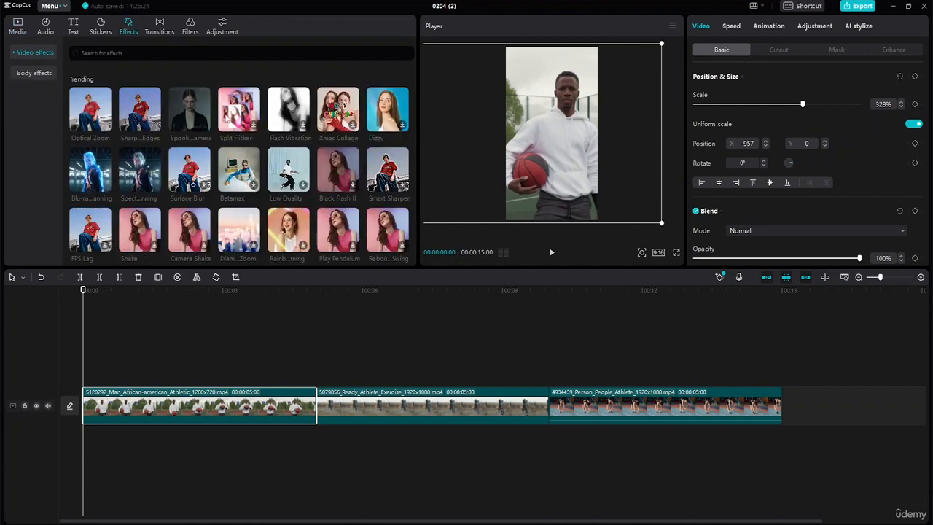
left_click(188, 125)
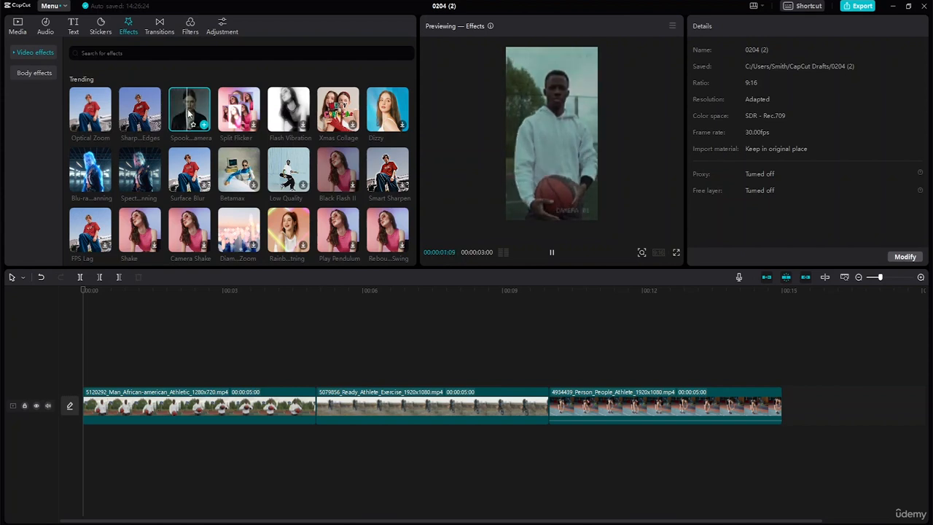
left_click(130, 115)
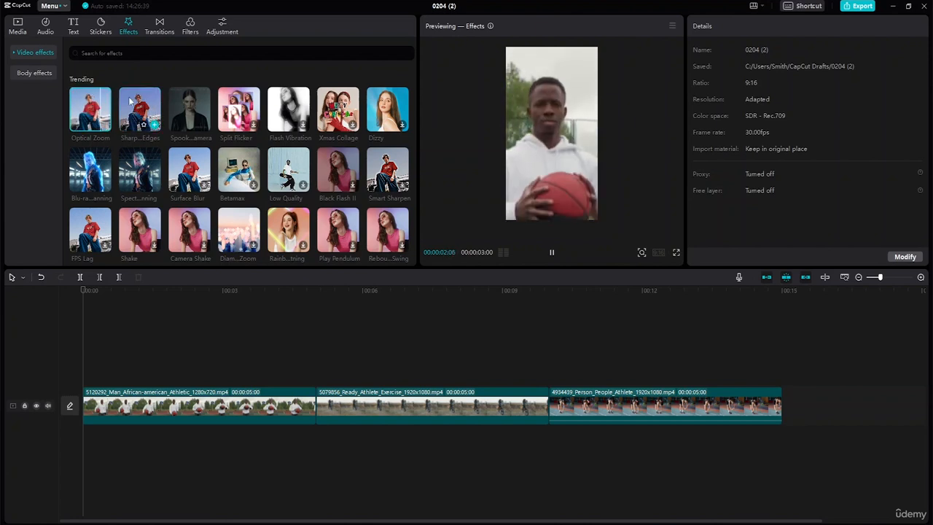
left_click_drag(90, 110, 134, 409)
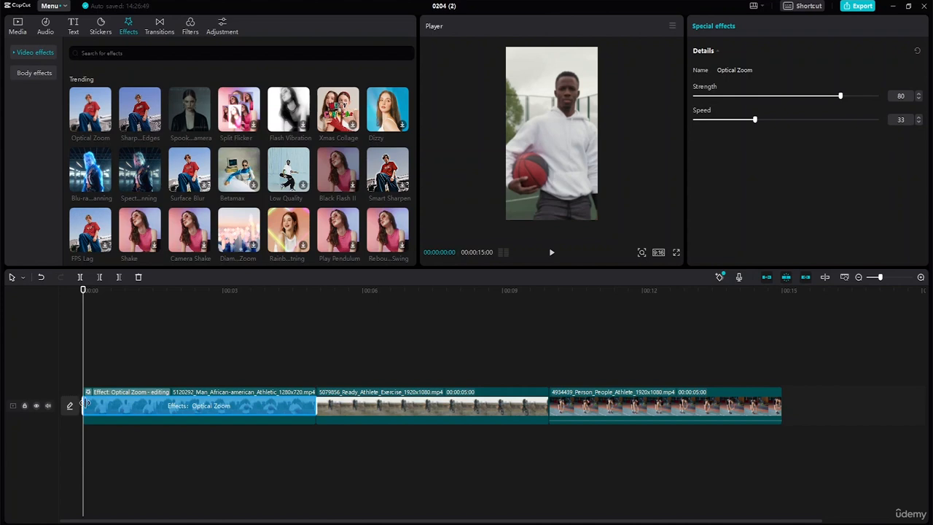
- Trim both ends of the Optical Zoom effect so it spans about 1 s to 3.8 s, and play it back
left_click_drag(82, 403, 132, 410)
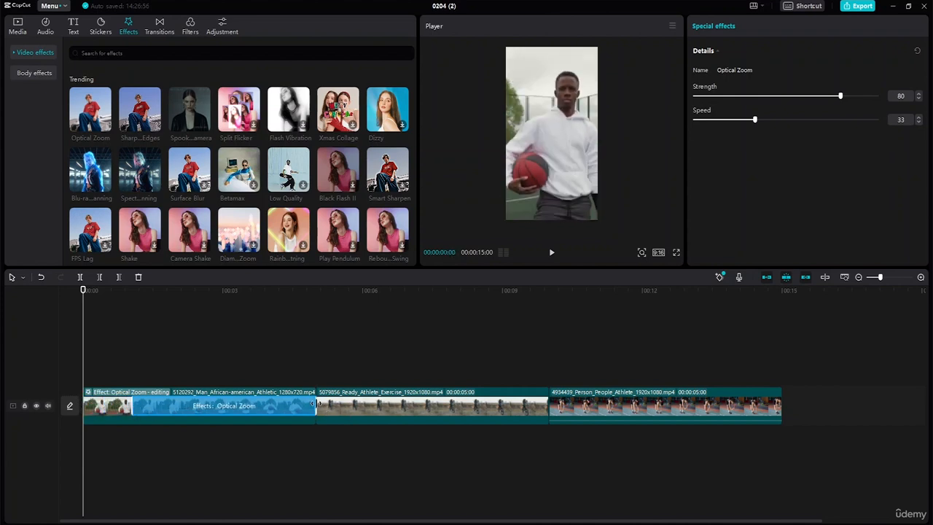
left_click_drag(316, 403, 259, 393)
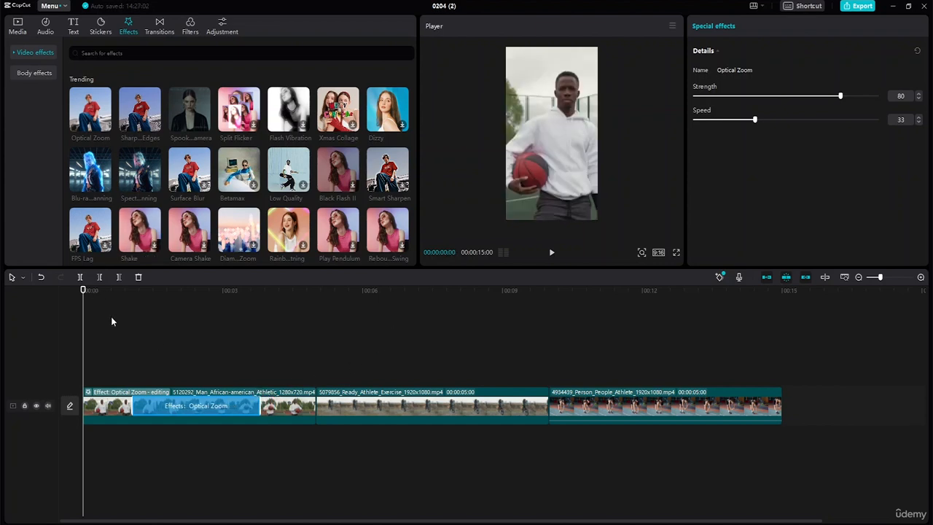
left_click(552, 253)
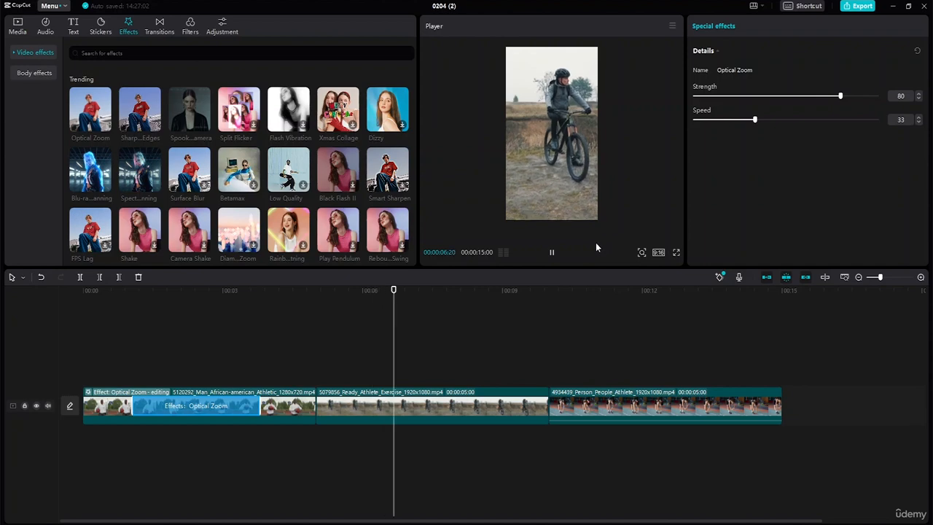
- Preview the Spooky Camera effect and apply it to the cycling clip
left_click(431, 402)
key("space")
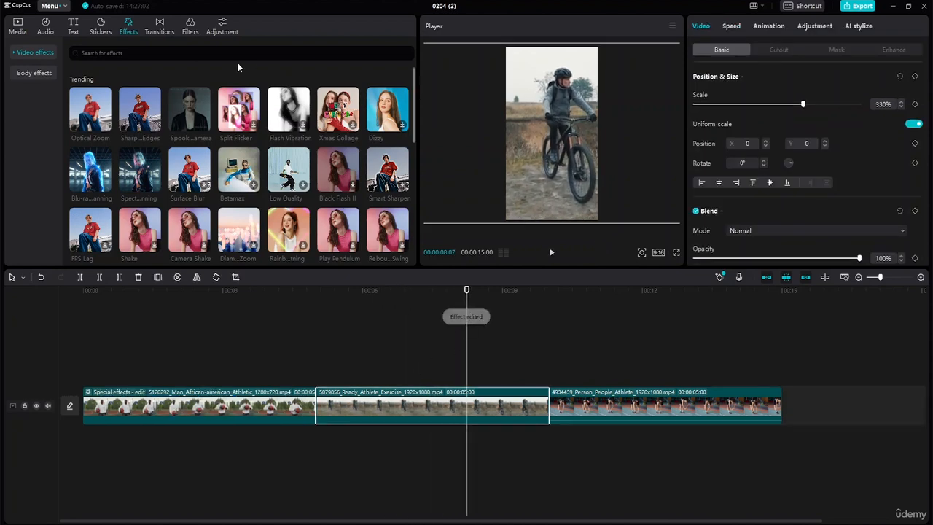
left_click(194, 118)
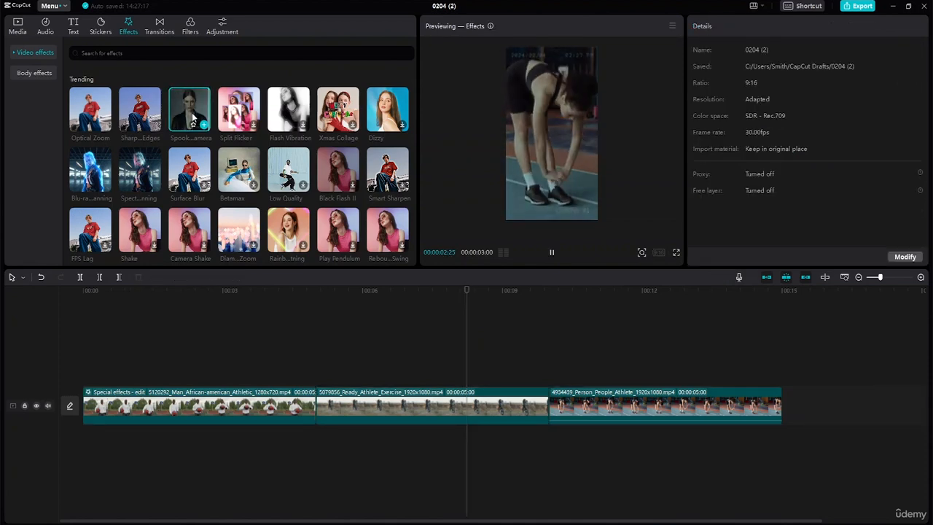
left_click_drag(193, 118, 375, 401)
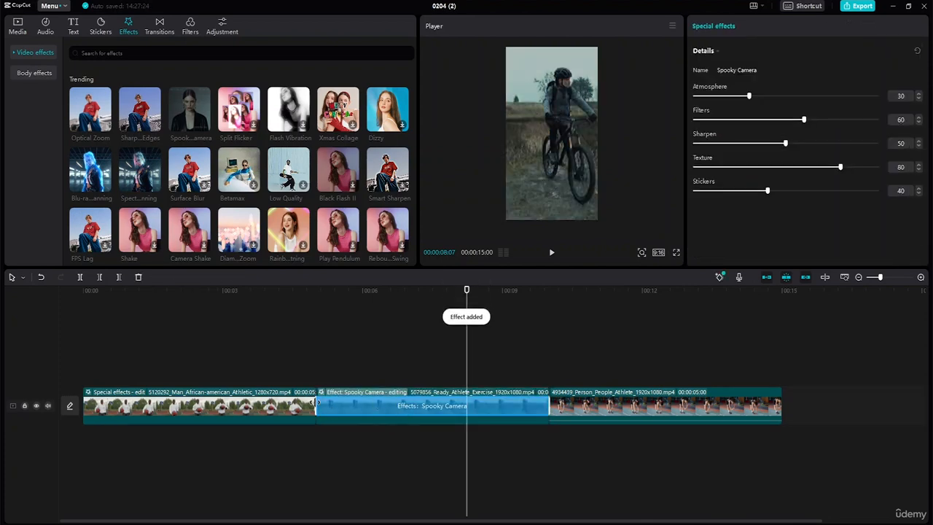
- Trim the Spooky Camera effect to span about 5.9 s to 9.2 s and set its Atmosphere to 44
left_click_drag(317, 404, 359, 405)
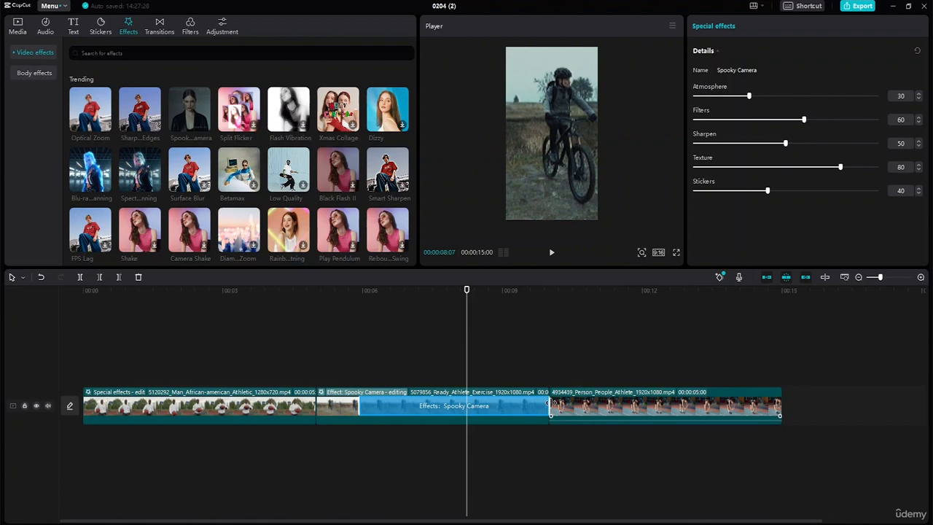
left_click_drag(550, 405, 514, 409)
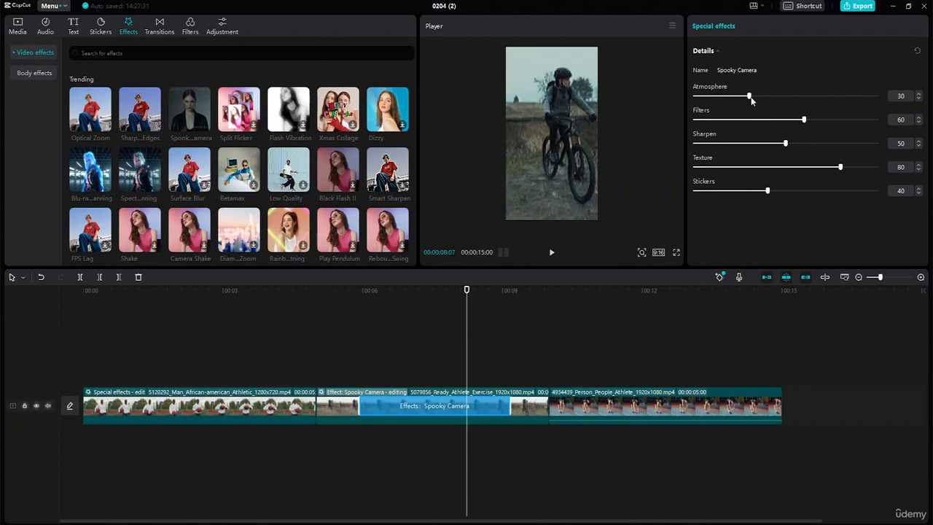
left_click_drag(752, 101, 781, 102)
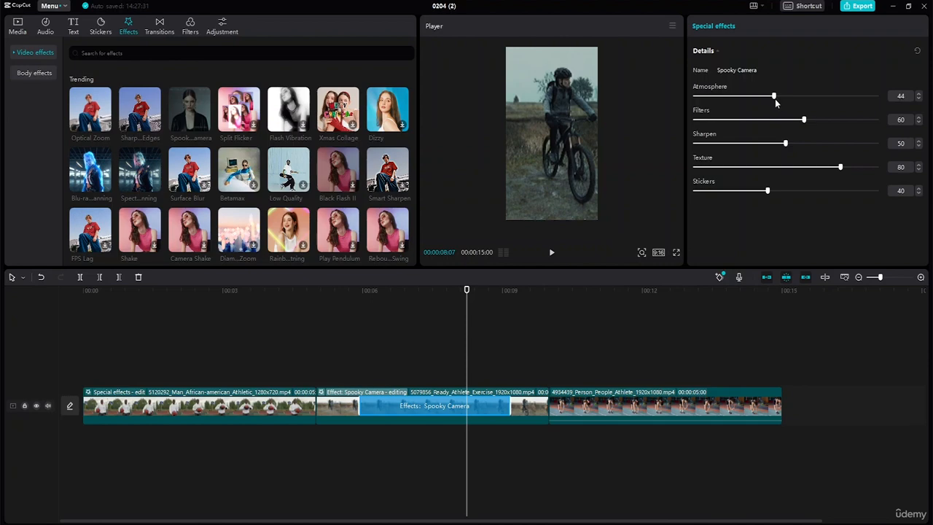
- Play the cycling clip from its start to check the Spooky Camera effect
left_click_drag(472, 294, 316, 286)
key("space")
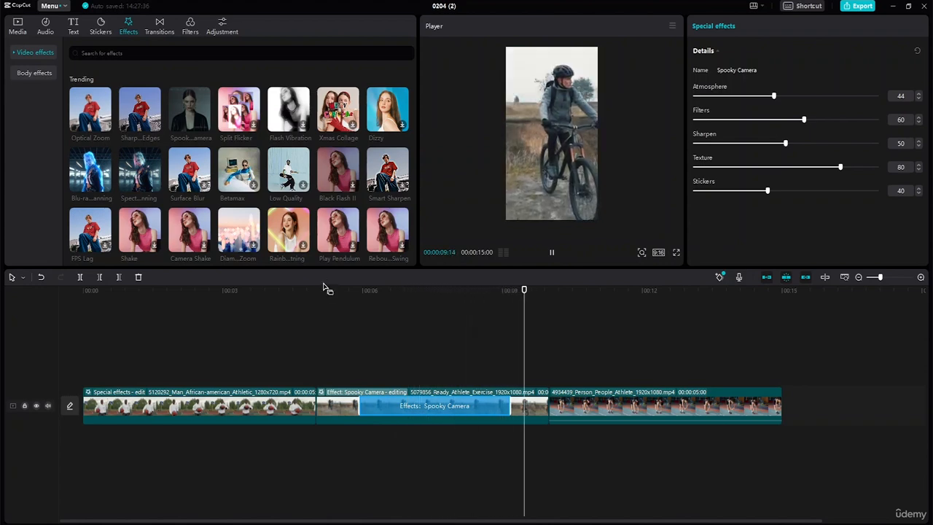
key("space")
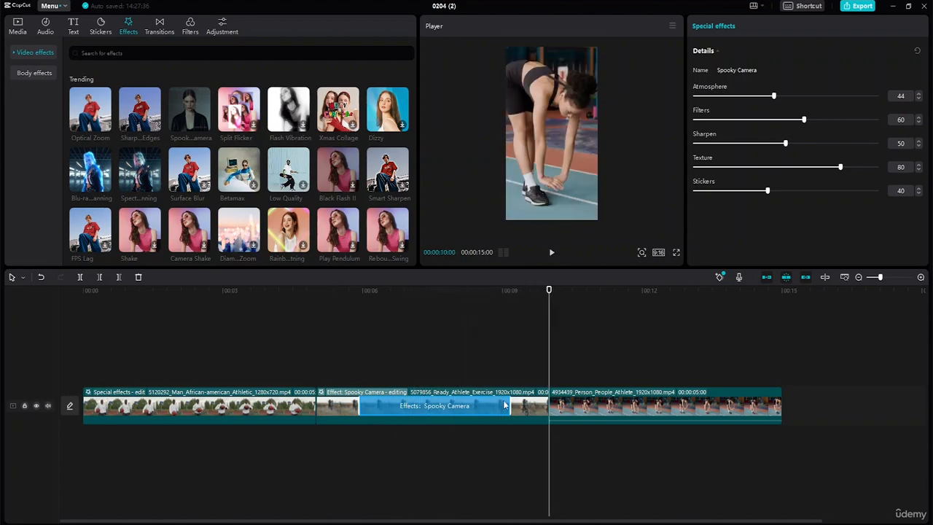
- Preview several trending effects, including Black Flash II and Dizzy, for the stretching athlete clip
left_click(640, 410)
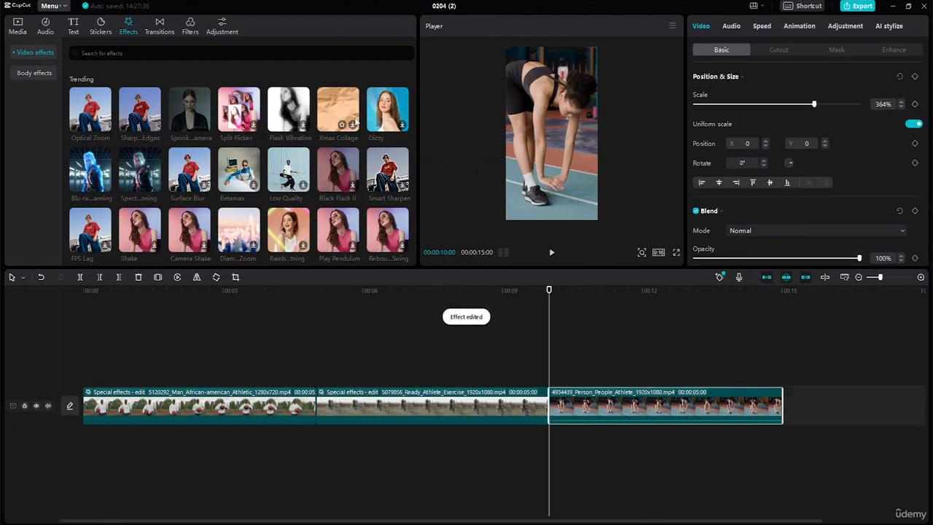
left_click(290, 174)
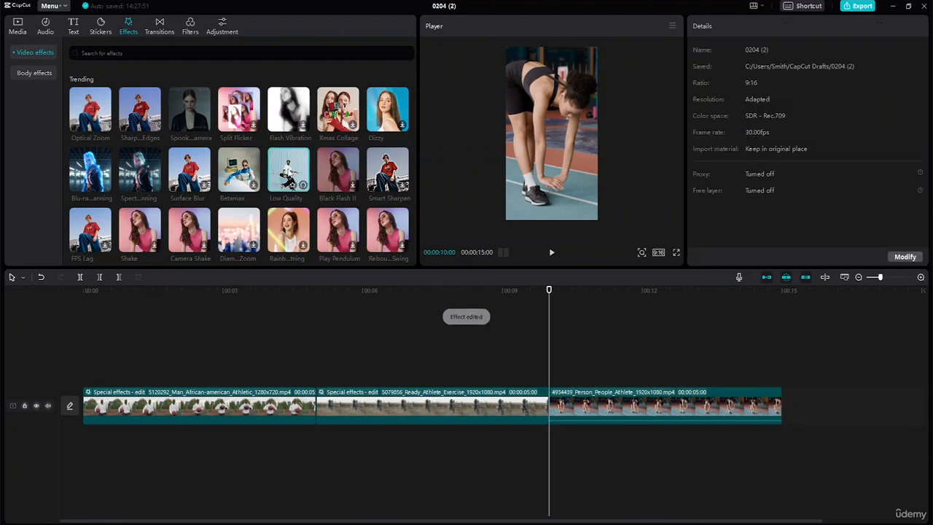
left_click(243, 175)
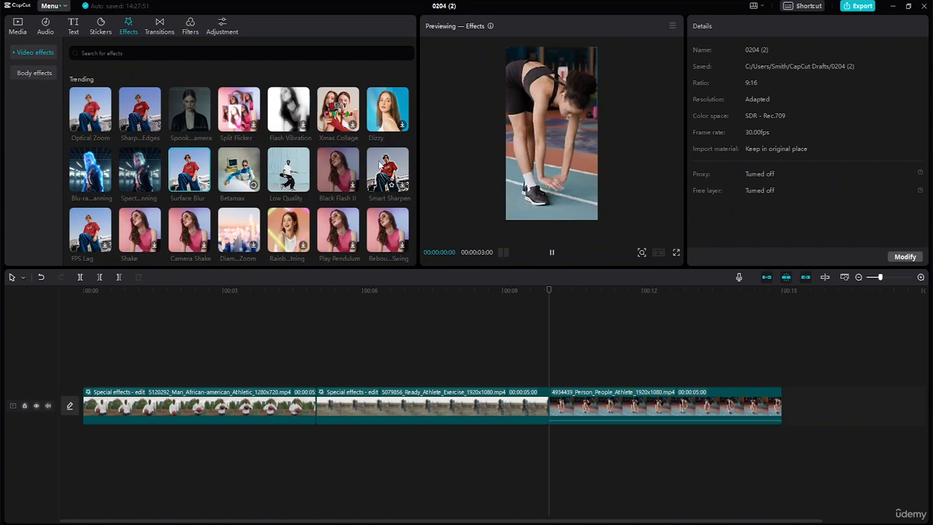
left_click(338, 109)
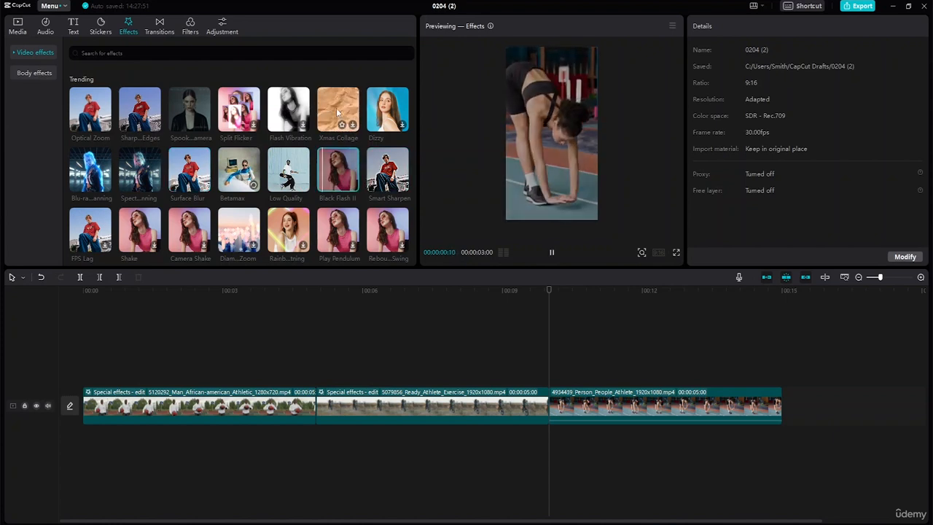
left_click(302, 119)
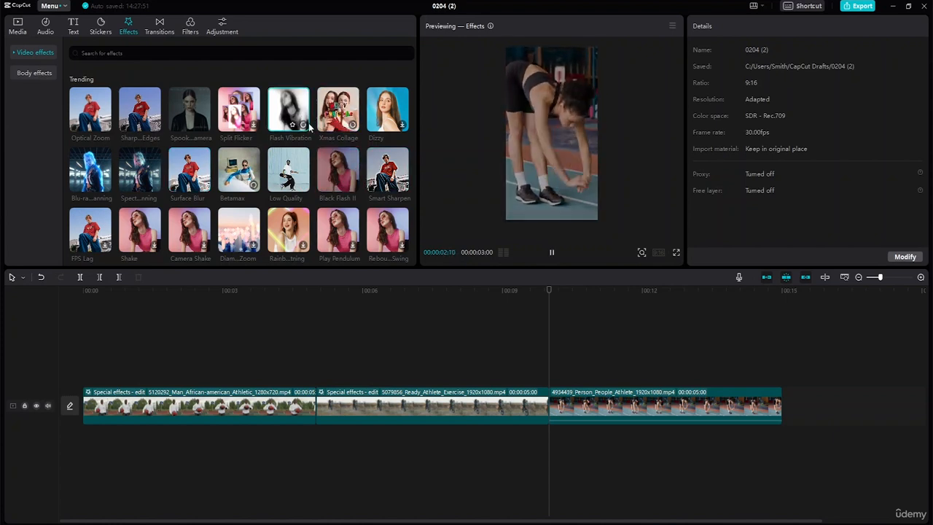
left_click(390, 117)
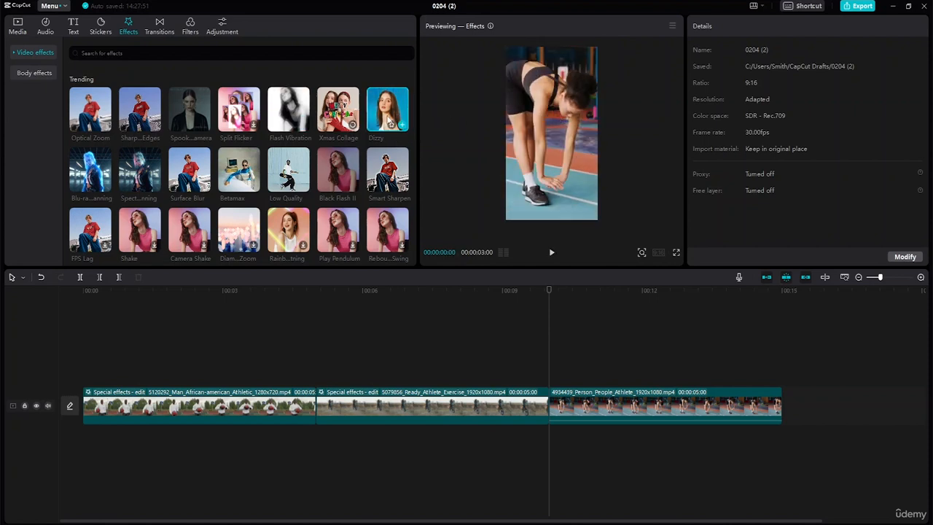
left_click(381, 111)
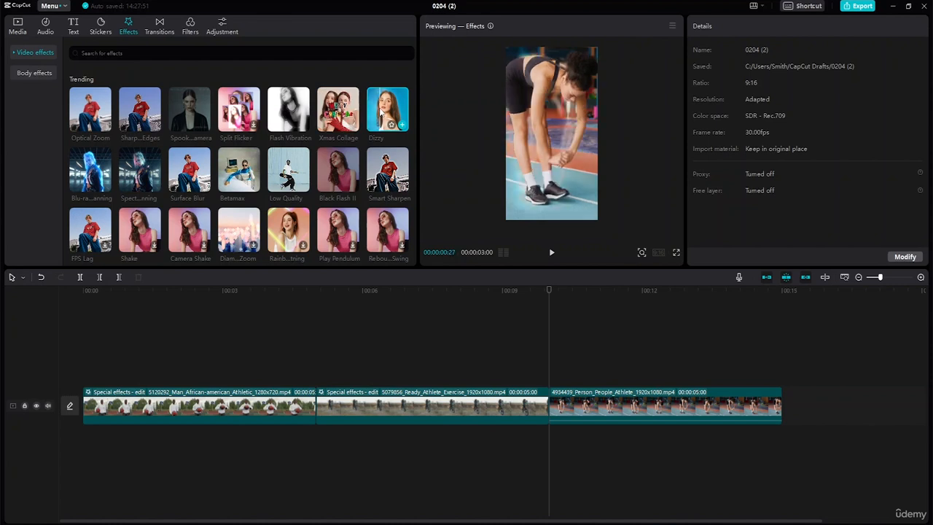
left_click(381, 112)
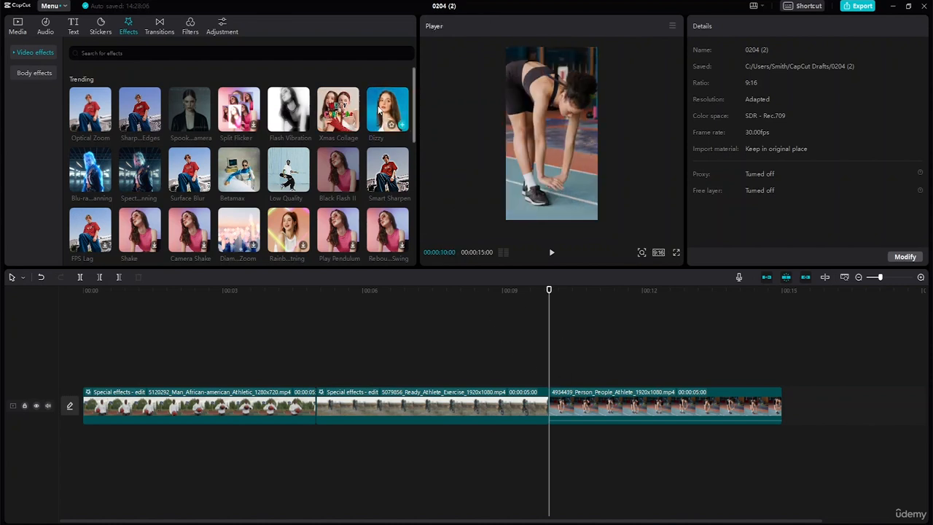
- Apply the Dizzy effect to the stretching athlete clip and trim it to span about 11 s to 13.4 s
left_click_drag(387, 109, 598, 397)
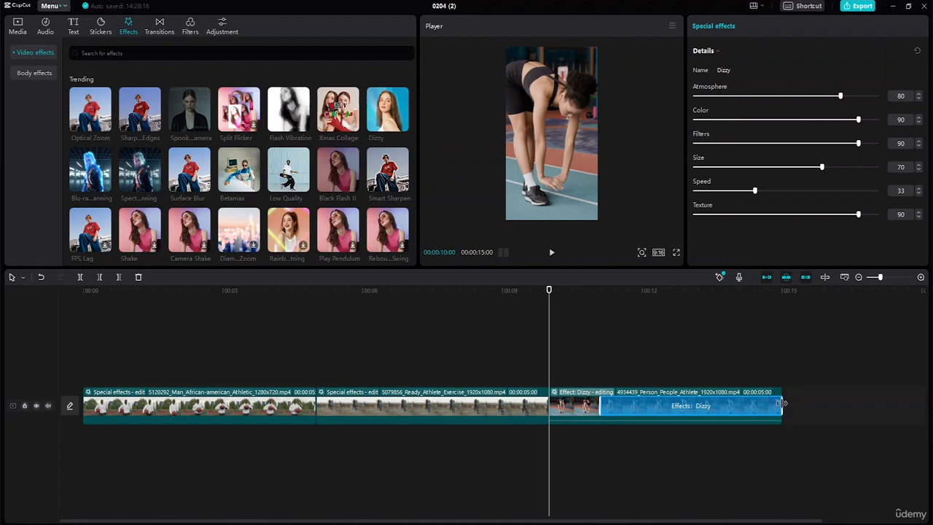
left_click_drag(781, 406, 700, 405)
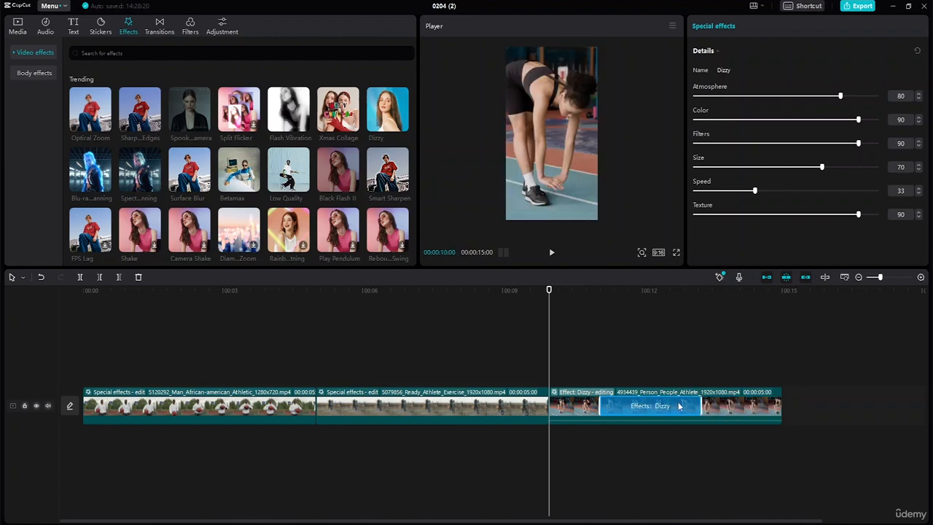
left_click_drag(701, 403, 707, 403)
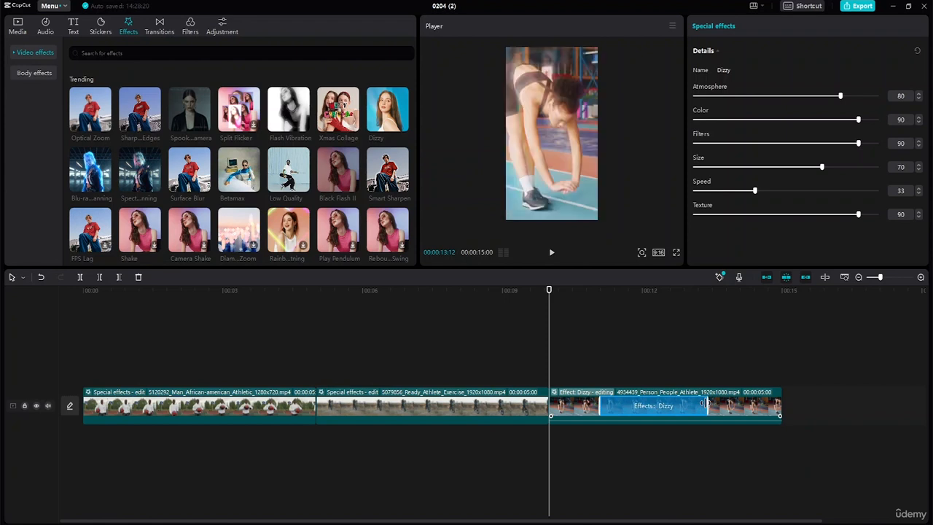
- Play back the sequence and inspect the effects on the cycling and basketball clips, opening the Optical Zoom effect's span
key("space")
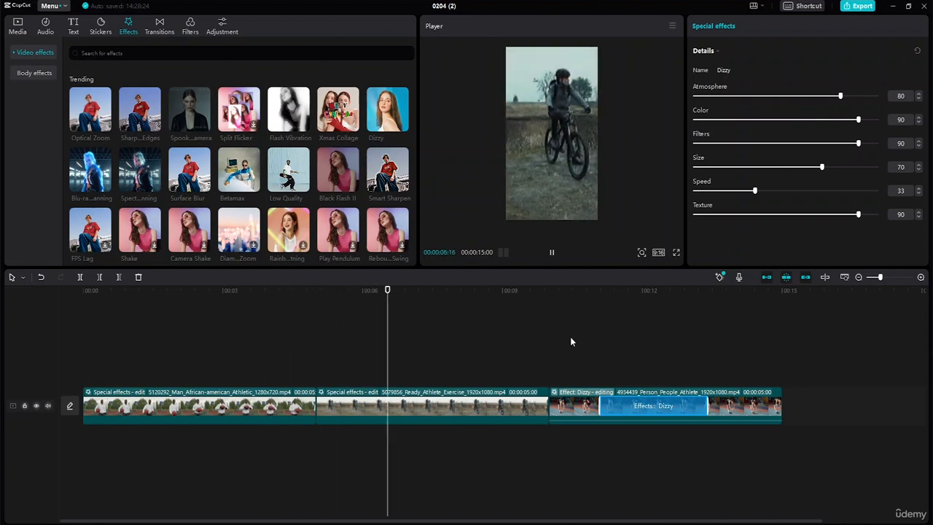
key("space")
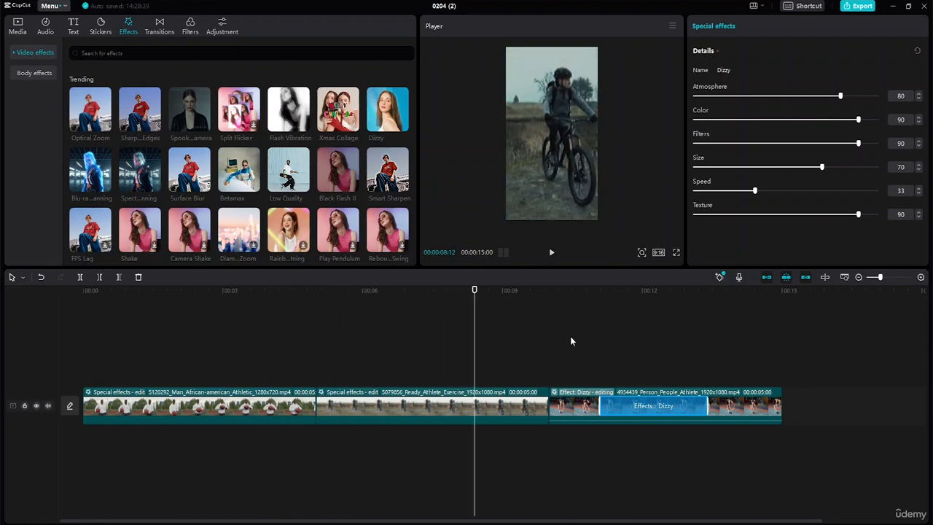
left_click(439, 408)
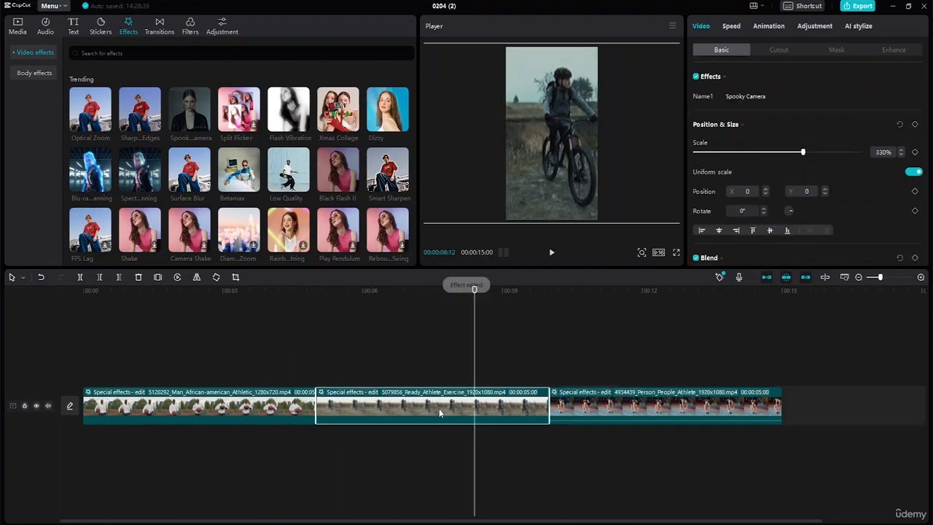
left_click(187, 412)
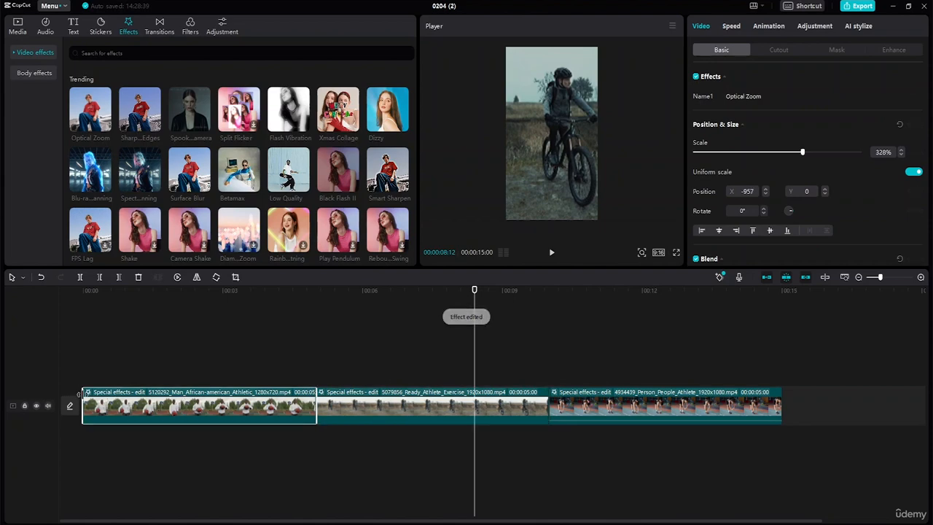
left_click(87, 393)
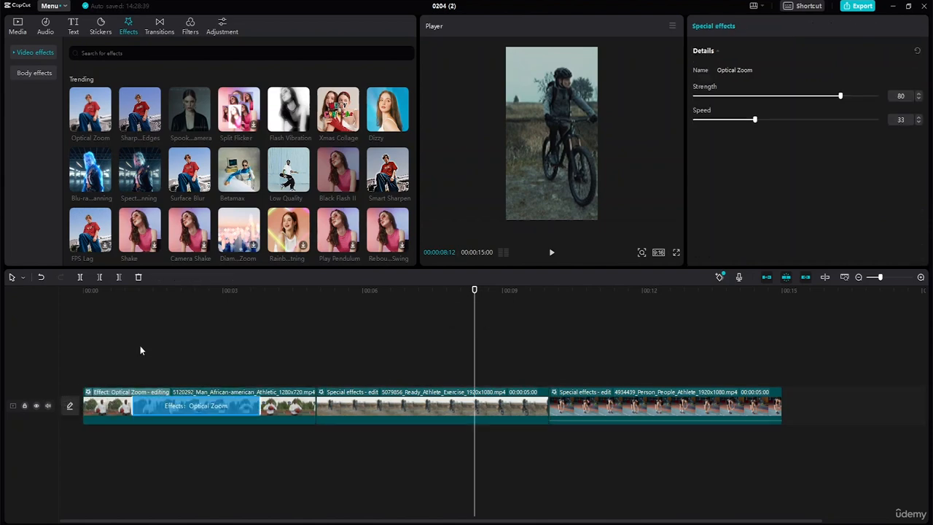
- Add a default text and move it over the basketball clip so it starts at about 1 s, where Optical Zoom begins
left_click(75, 24)
left_click(104, 91)
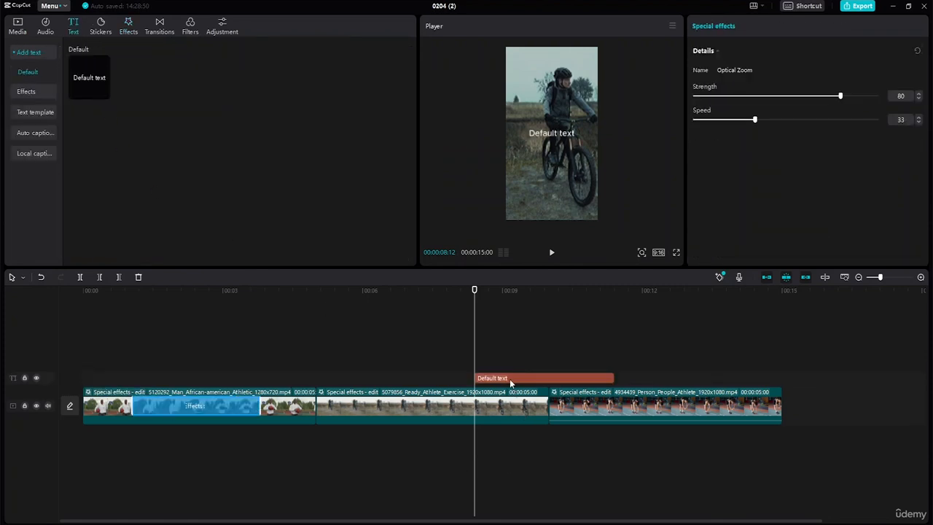
left_click_drag(510, 382, 179, 381)
left_click(169, 408)
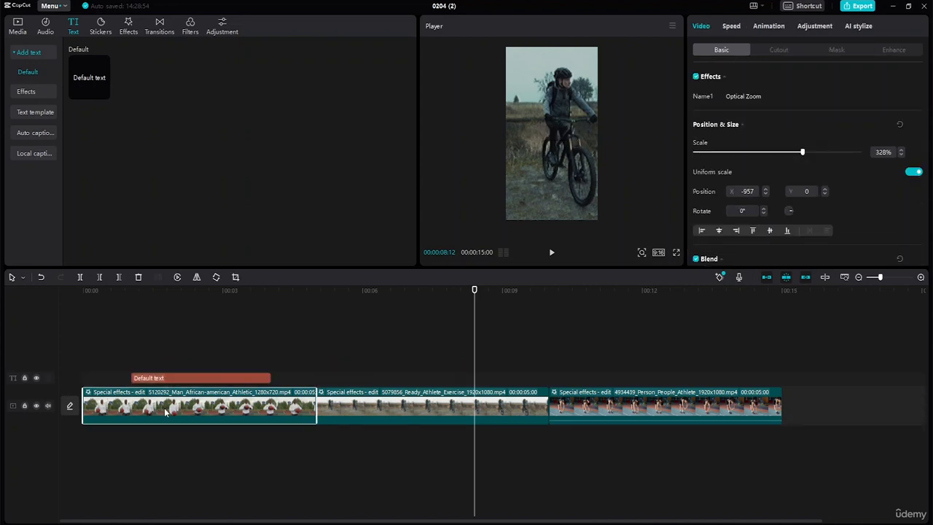
left_click(88, 392)
left_click(134, 376)
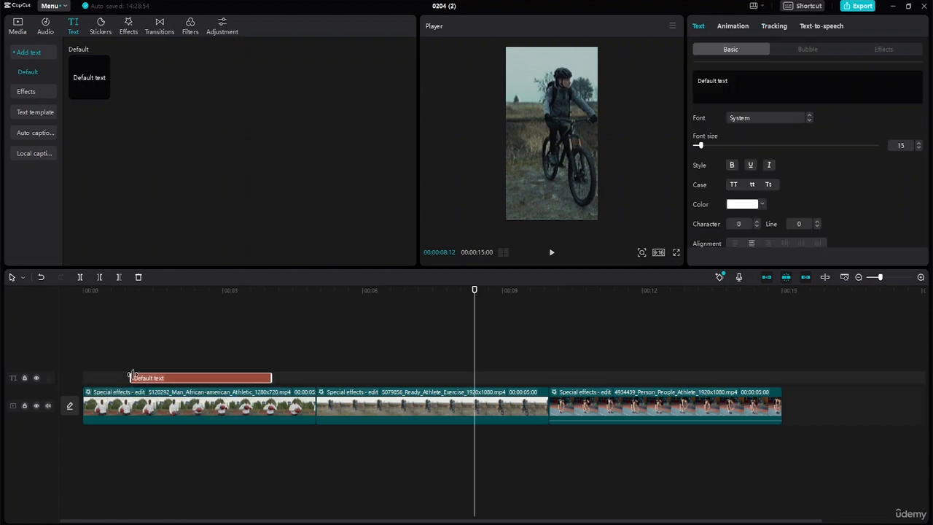
- Trim the default text to span about 1 s to 3.8 s, matching the Optical Zoom effect, and park the playhead at its start
left_click_drag(134, 376, 136, 376)
left_click_drag(270, 378, 257, 377)
left_click(196, 408)
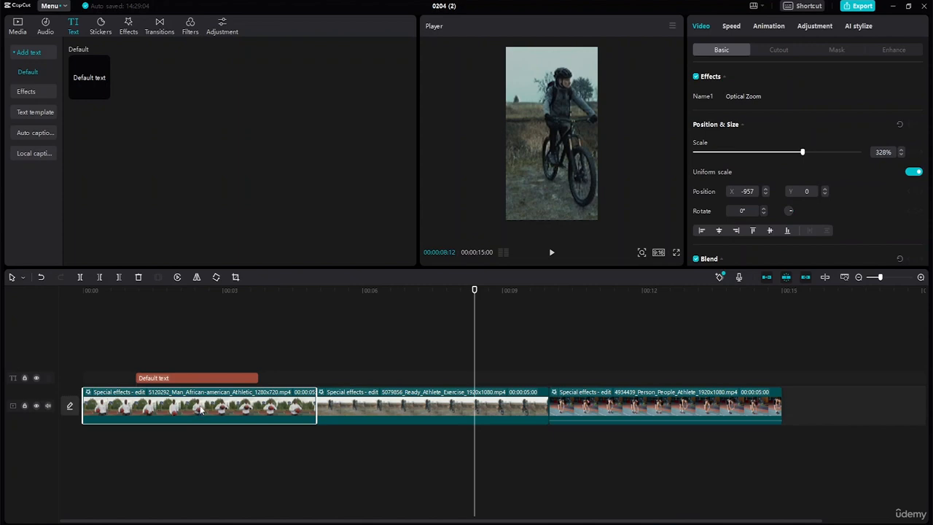
left_click(93, 394)
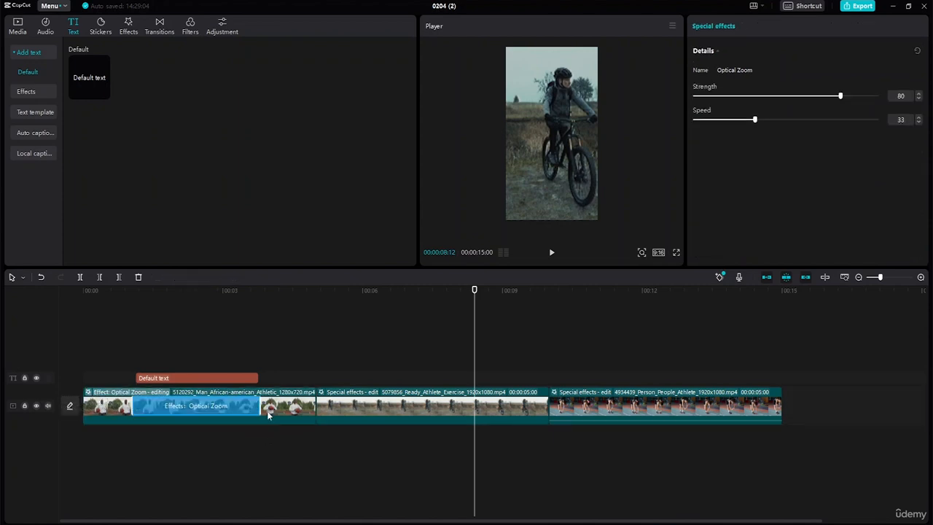
left_click(138, 379)
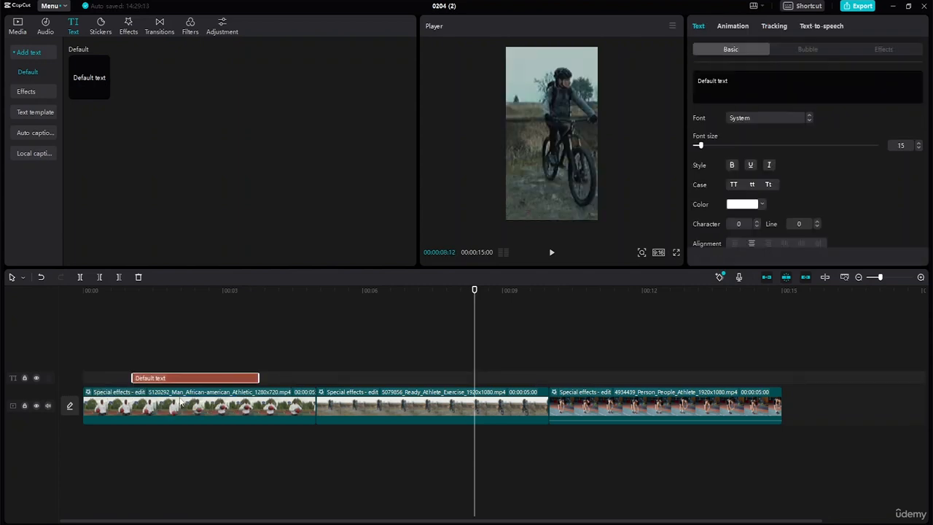
left_click(206, 463)
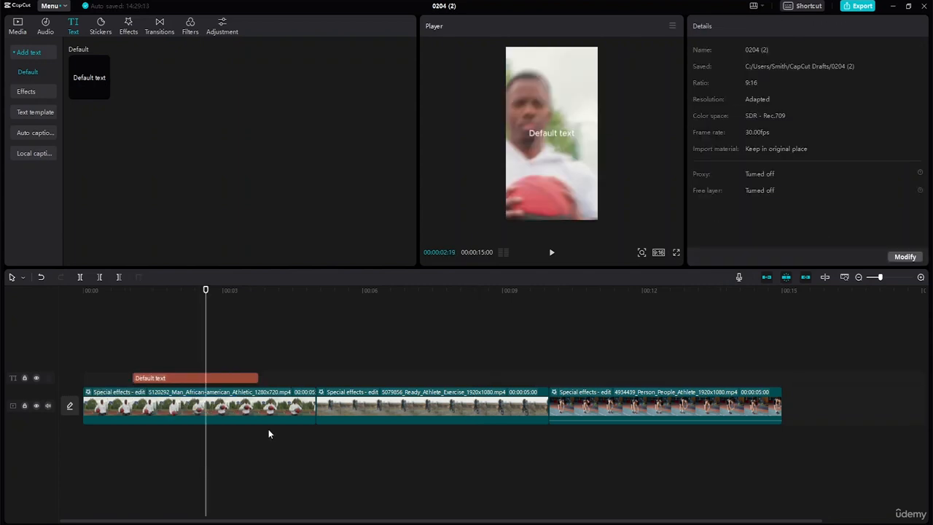
left_click_drag(206, 290, 133, 288)
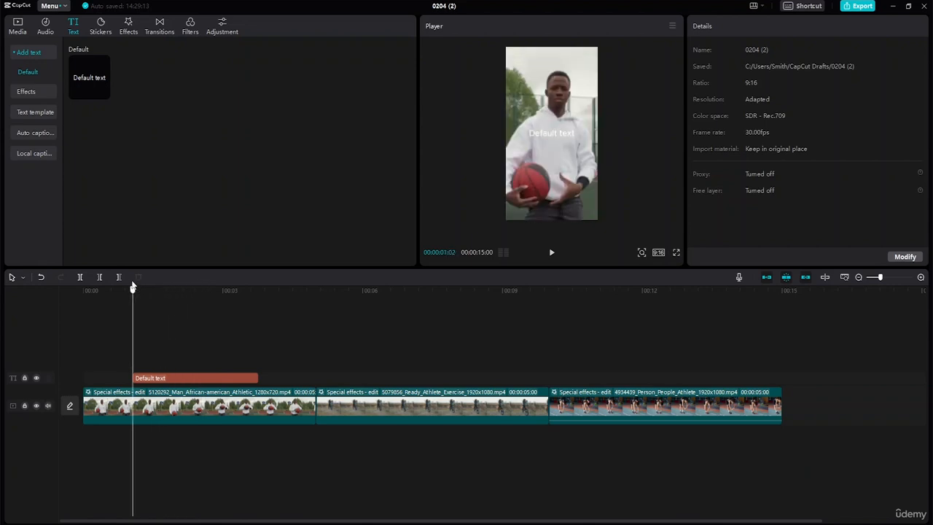
- Replace the default text's wording with PASSION and set its font to ZY Fervent
left_click(554, 132)
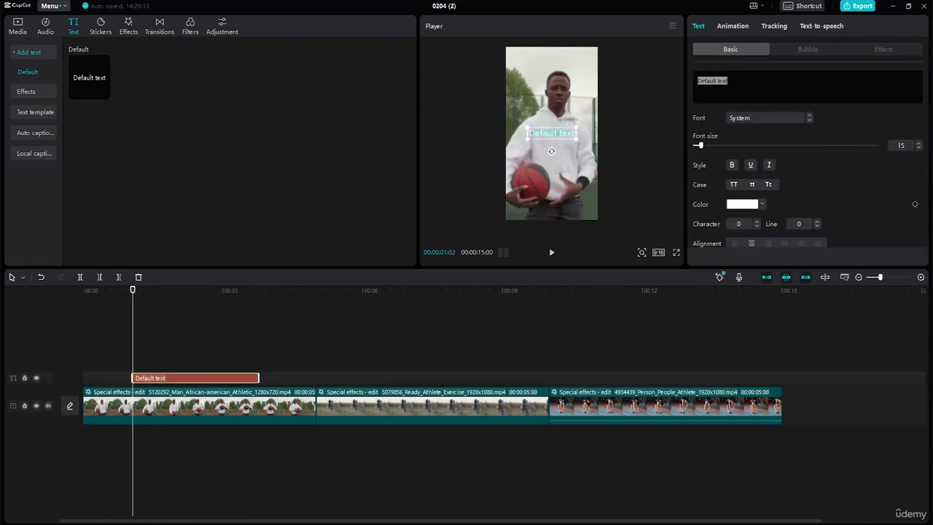
key("BackSpace")
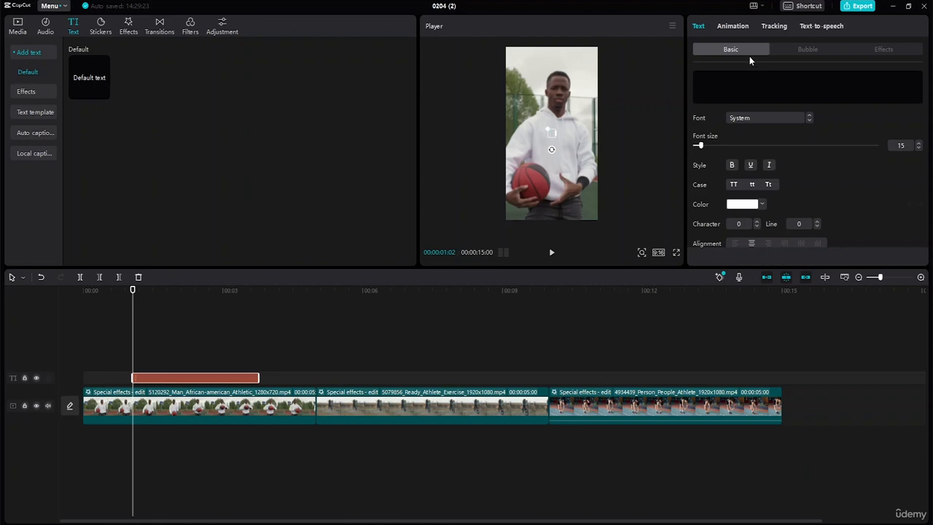
type("PASS")
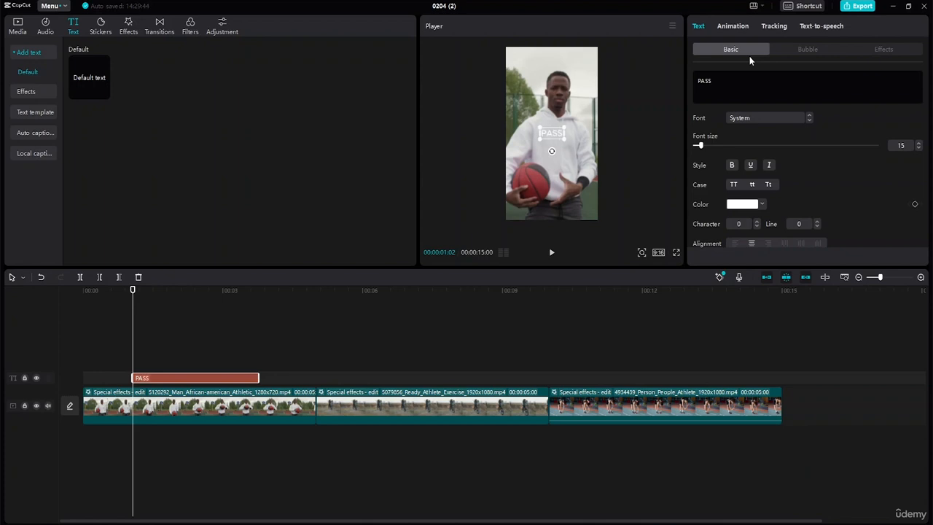
type("ION")
left_click(807, 120)
- Enlarge the PASSION text to about 321% so it fills the frame width, and move it to the frame's lower edge
left_click_drag(565, 139, 596, 183)
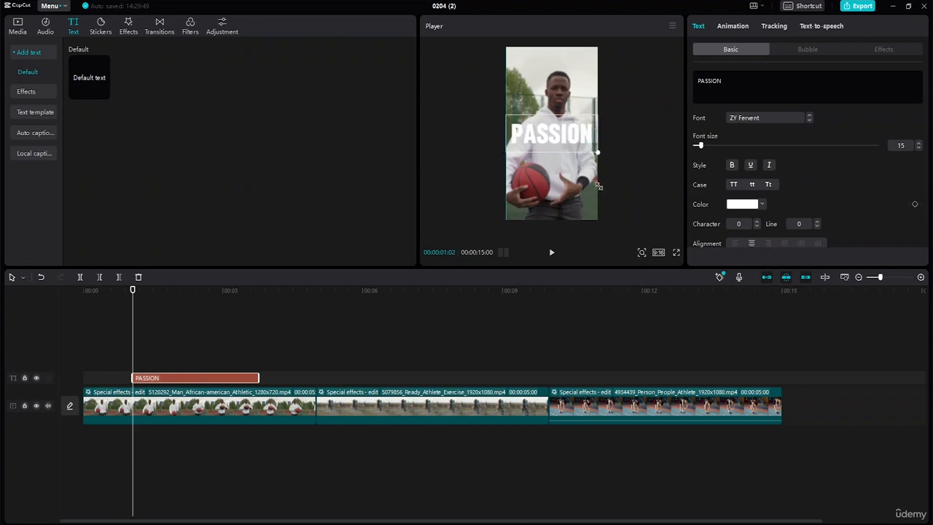
left_click(577, 170)
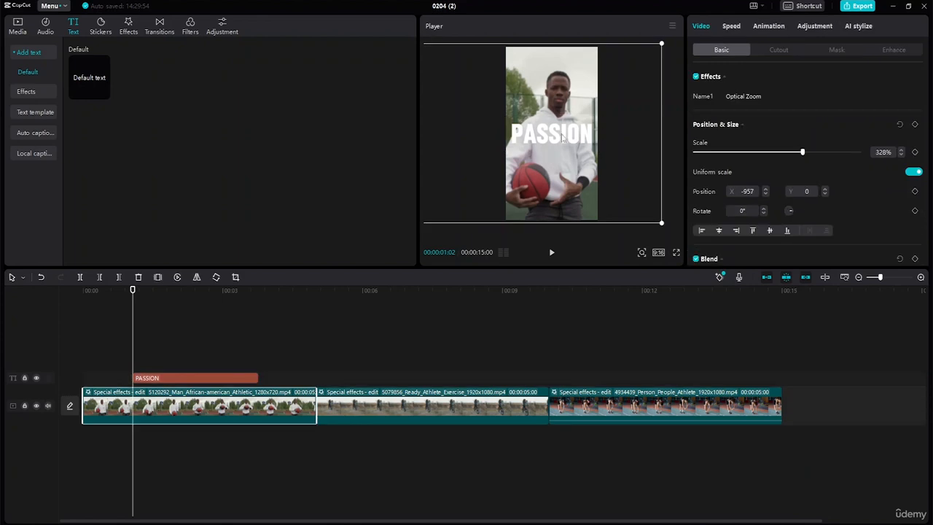
left_click(559, 139)
left_click_drag(559, 138, 559, 207)
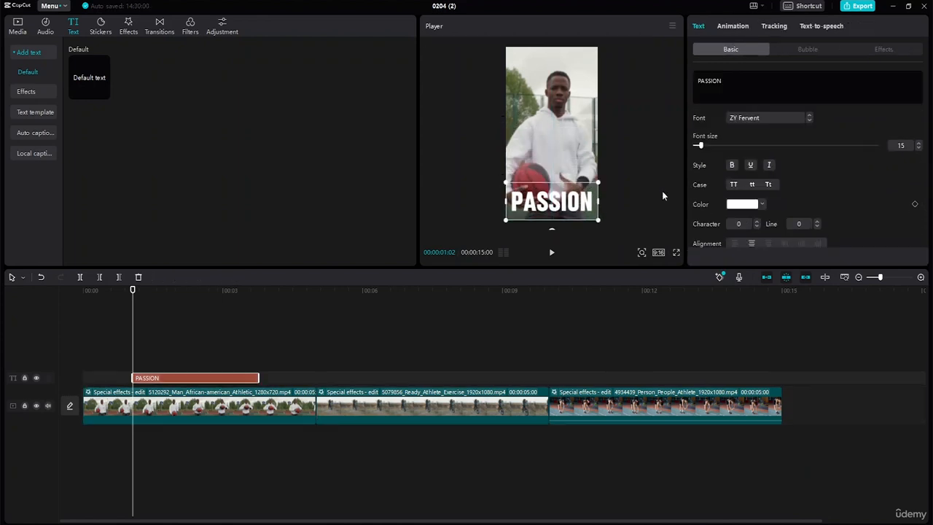
- Color the PASSION text black (000000) and move it to the frame's upper edge above the athlete's head
left_click(763, 205)
left_click(709, 255)
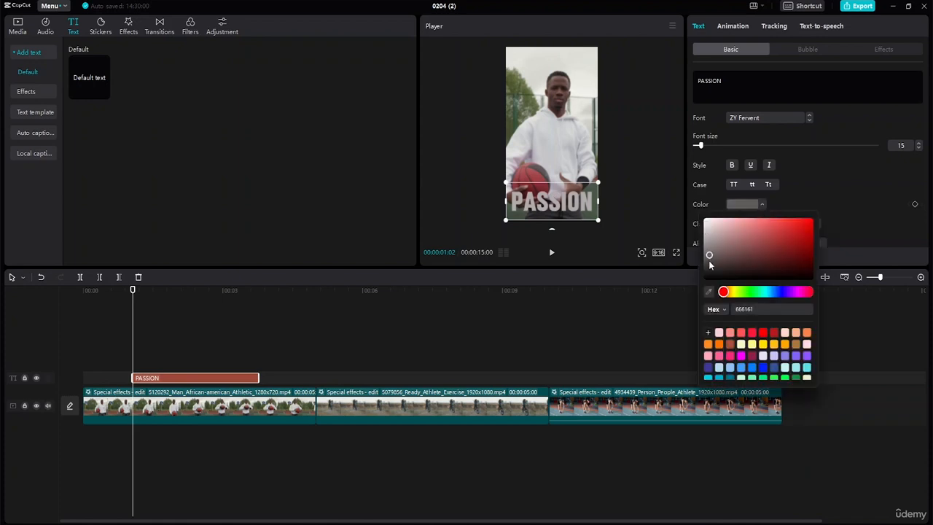
mouse_move(709, 261)
left_mouse_down()
mouse_move(702, 318)
mouse_move(716, 280)
mouse_move(738, 277)
mouse_move(776, 236)
mouse_move(741, 281)
mouse_move(686, 298)
left_mouse_up()
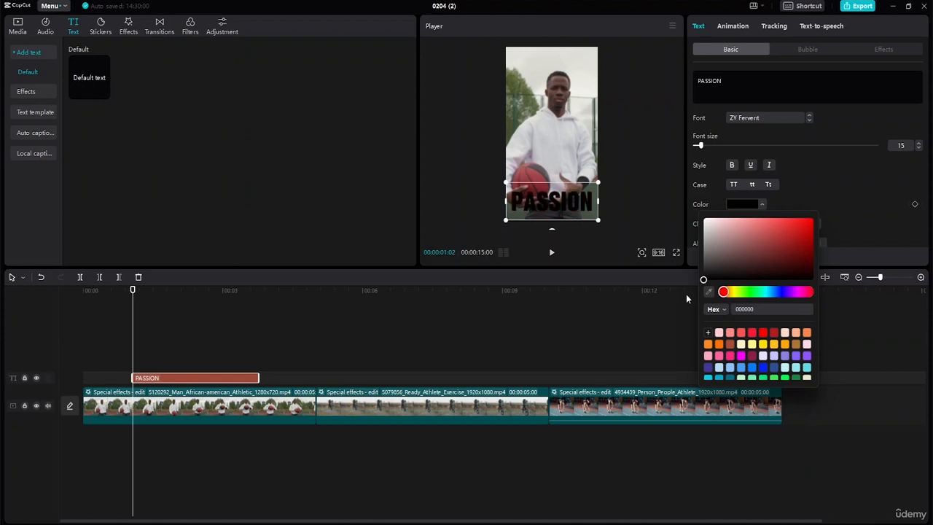
left_click_drag(564, 203, 563, 66)
left_click(561, 195)
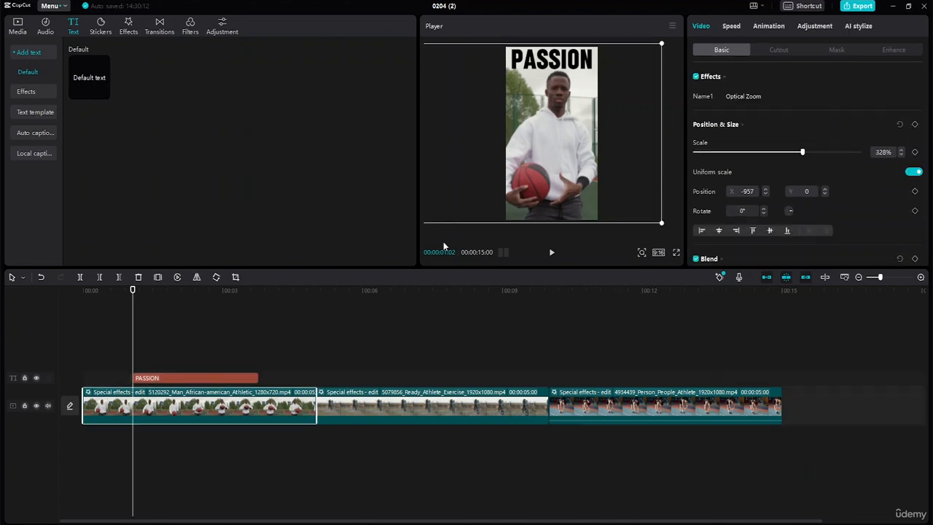
- Play back the PASSION text over the basketball clip and return the playhead to the text's start
key("space")
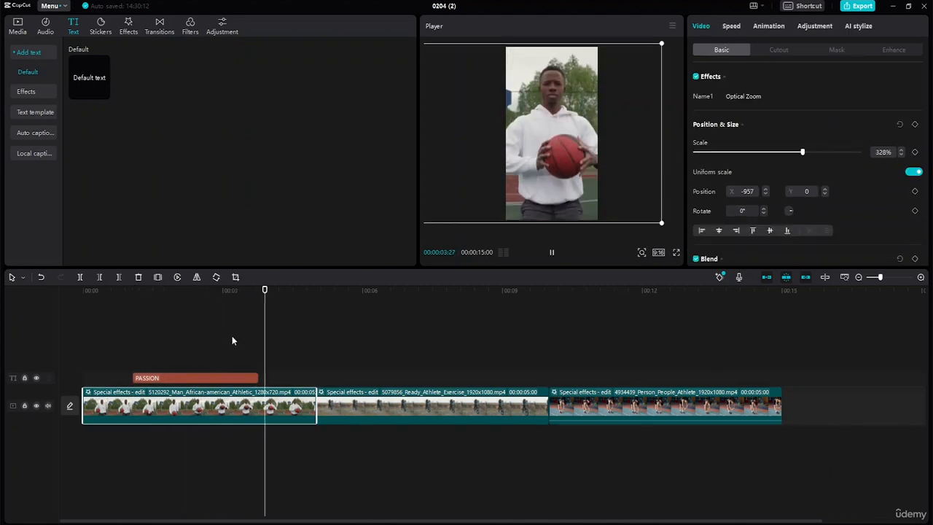
key("space")
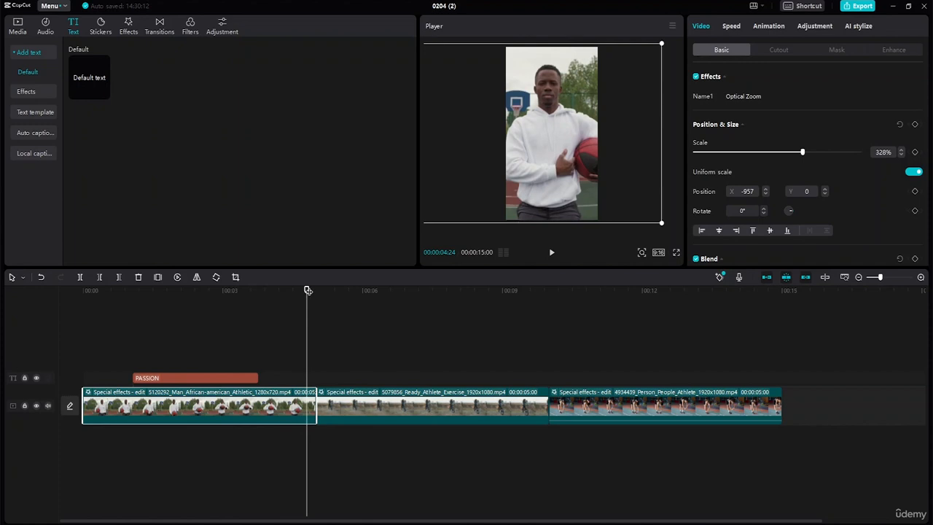
left_click_drag(307, 290, 134, 256)
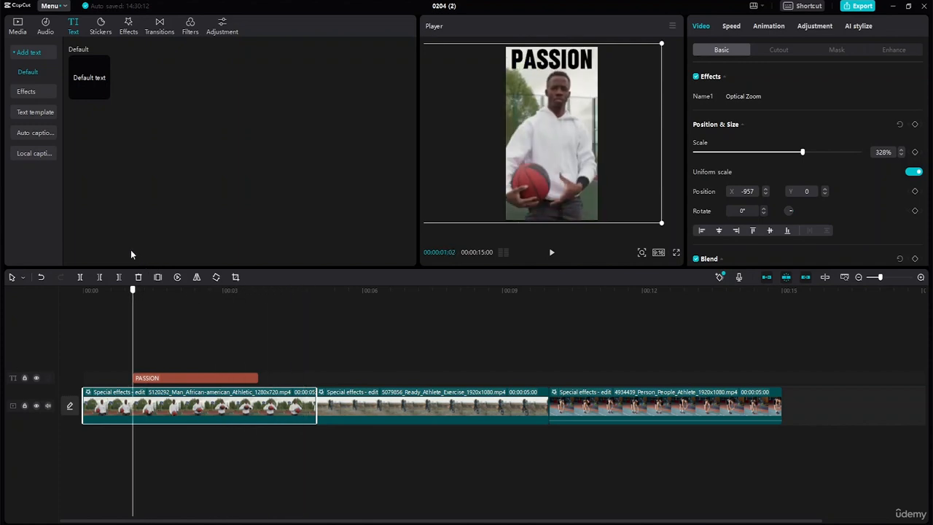
- Keyframe the PASSION text's scale at 1% at 00:00:01:02 and 328% at 00:00:01:25
left_click(188, 378)
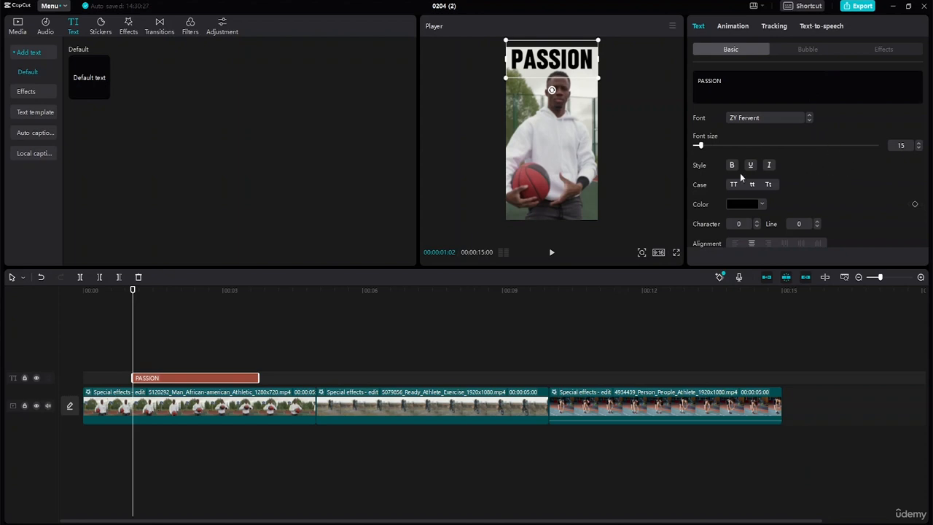
left_click_drag(928, 101, 930, 157)
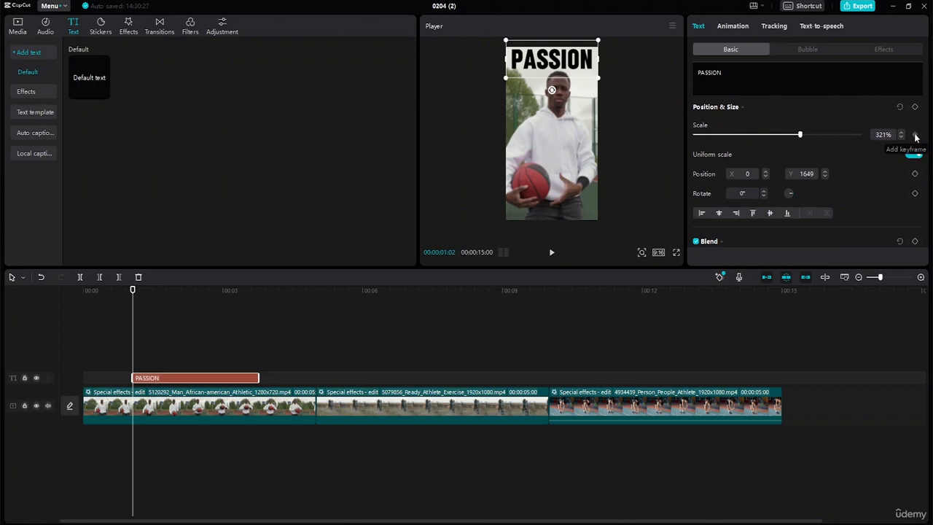
left_click(914, 134)
left_click_drag(800, 135, 650, 123)
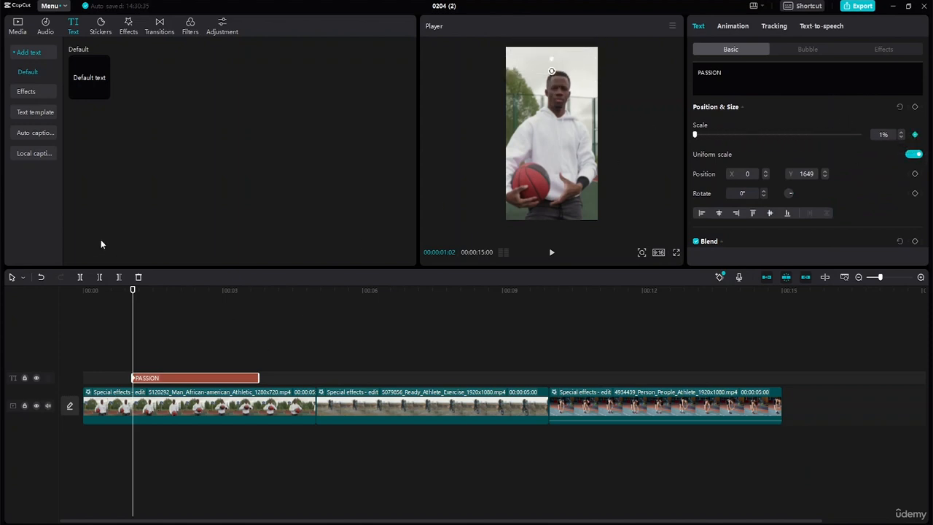
left_click_drag(133, 290, 169, 290)
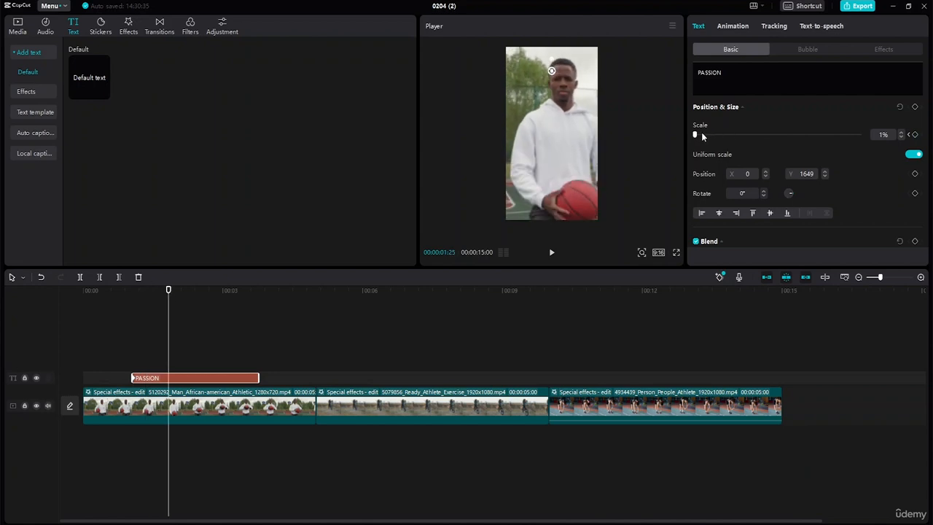
mouse_move(811, 136)
left_mouse_down()
mouse_move(860, 134)
mouse_move(803, 134)
left_mouse_up()
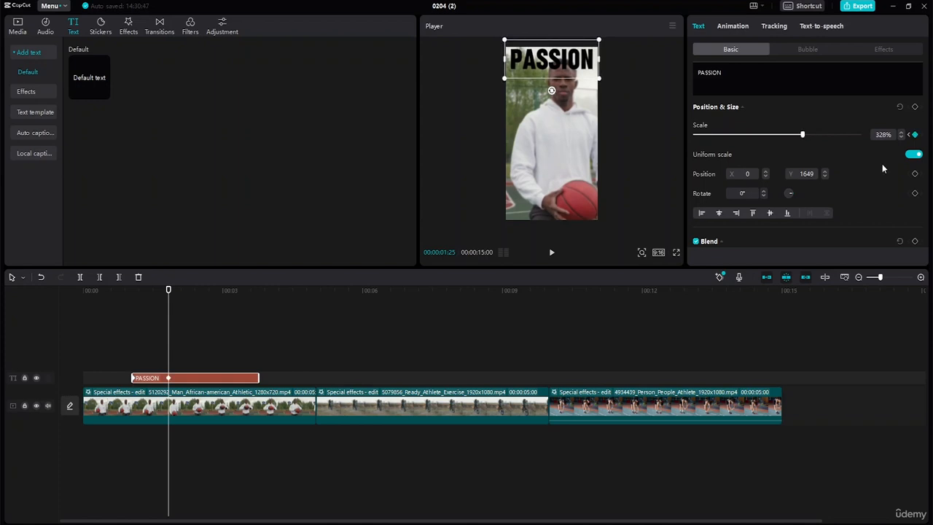
- Add a holding scale keyframe at 00:00:03:08 and set the scale to 1% at the PASSION text's end, 00:00:03:23
left_click_drag(169, 291, 235, 309)
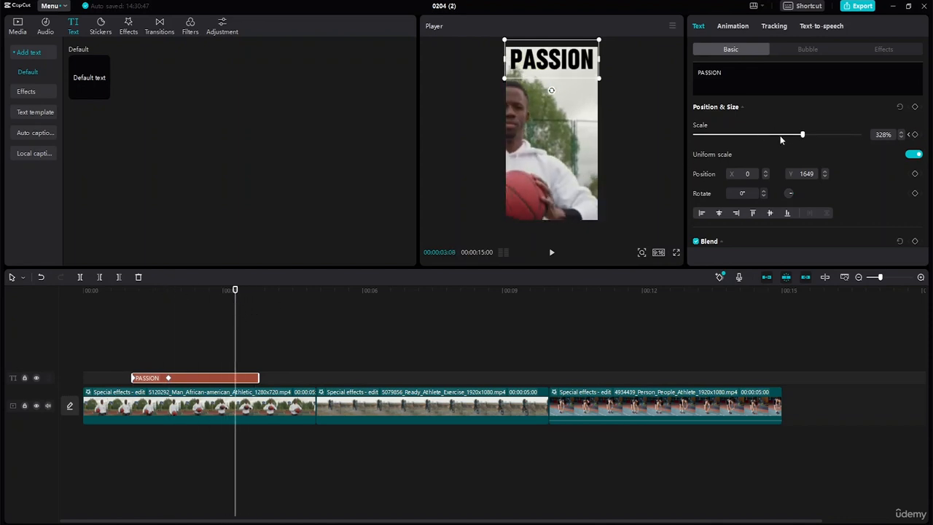
left_click(915, 135)
left_click_drag(234, 296, 258, 301)
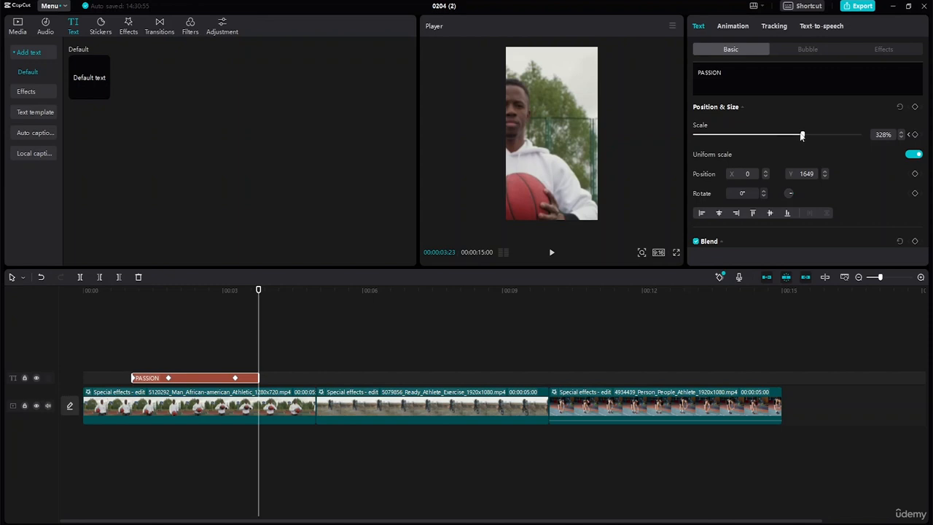
left_click_drag(801, 136, 615, 142)
- Play the sequence from the beginning to check the PASSION text's scale animation over the basketball clip
left_click_drag(257, 296, 85, 299)
key("space")
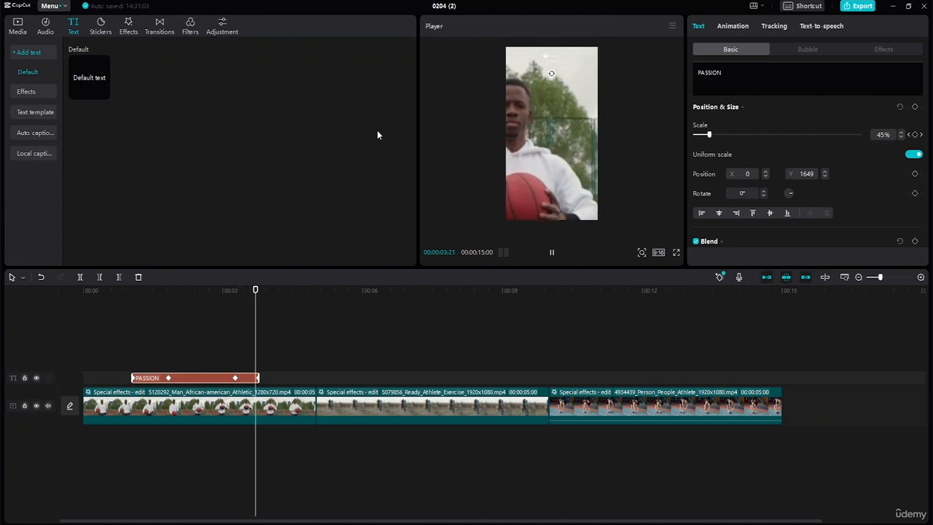
key("space")
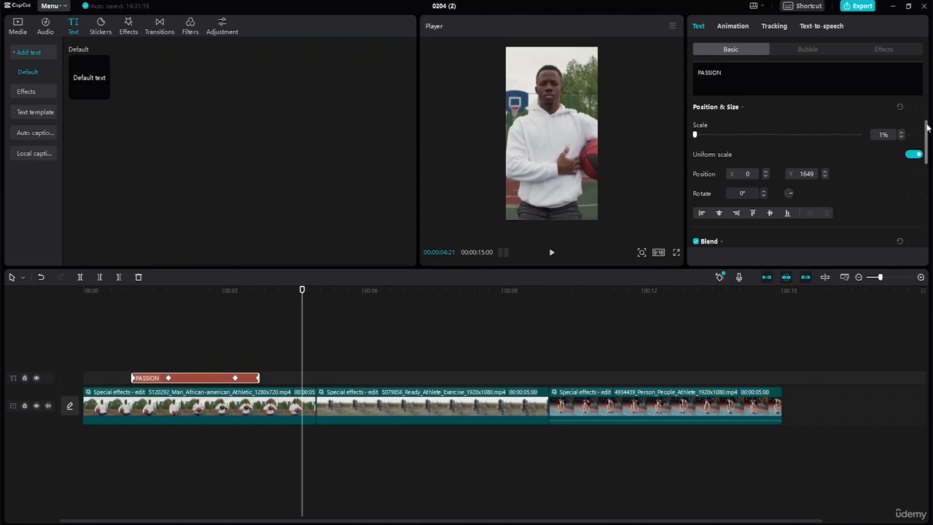
- Try several preset styles on the PASSION text, including the black outline, yellow, pink and green ones, viewing them at 00:00:02:19
mouse_move(928, 135)
left_mouse_down()
mouse_move(929, 94)
mouse_move(930, 118)
left_mouse_up()
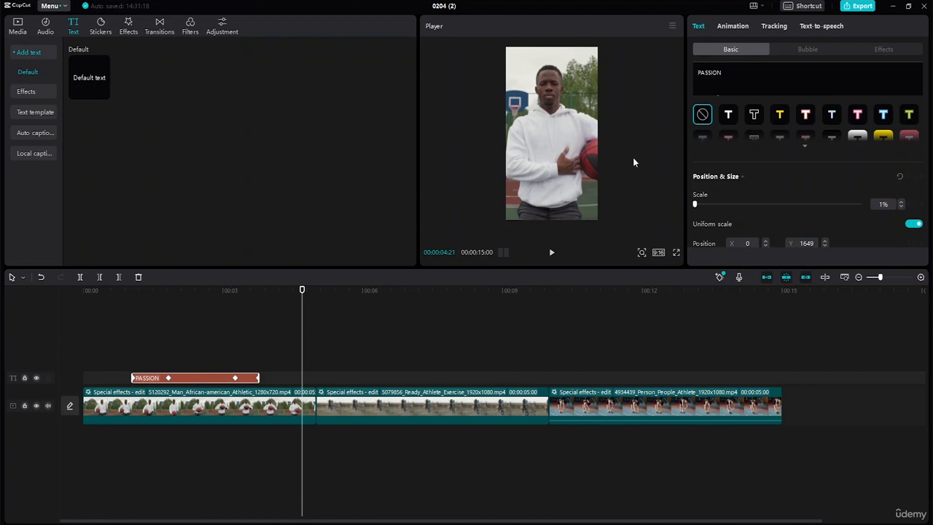
left_click(755, 117)
left_click_drag(301, 294, 208, 289)
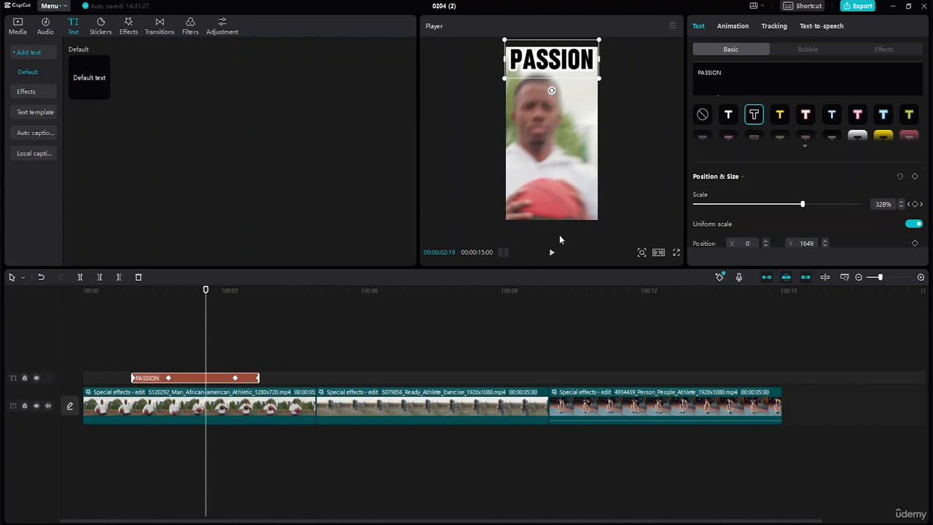
left_click(780, 119)
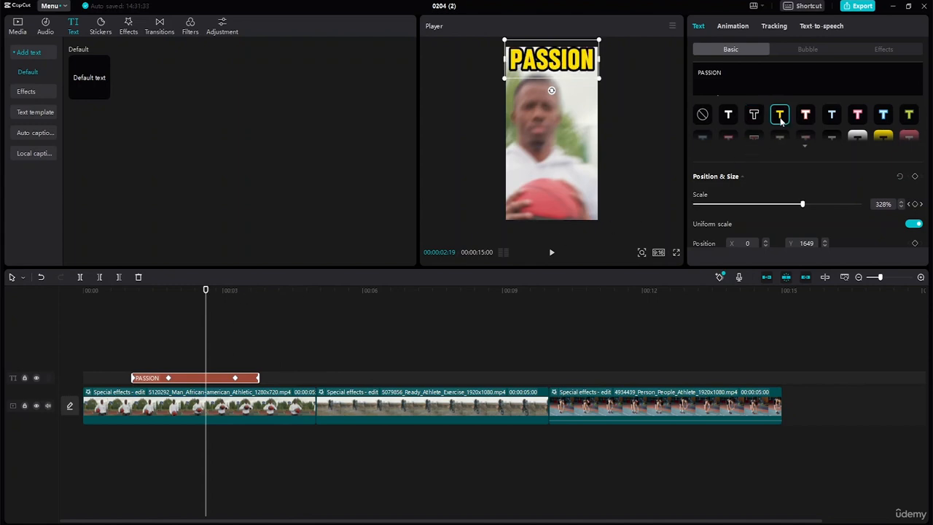
left_click(807, 119)
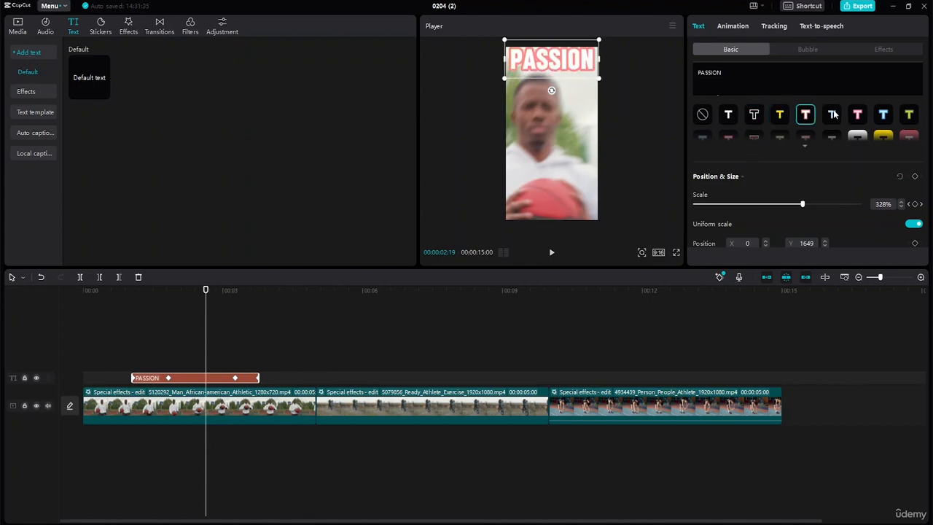
left_click(832, 115)
left_click(856, 116)
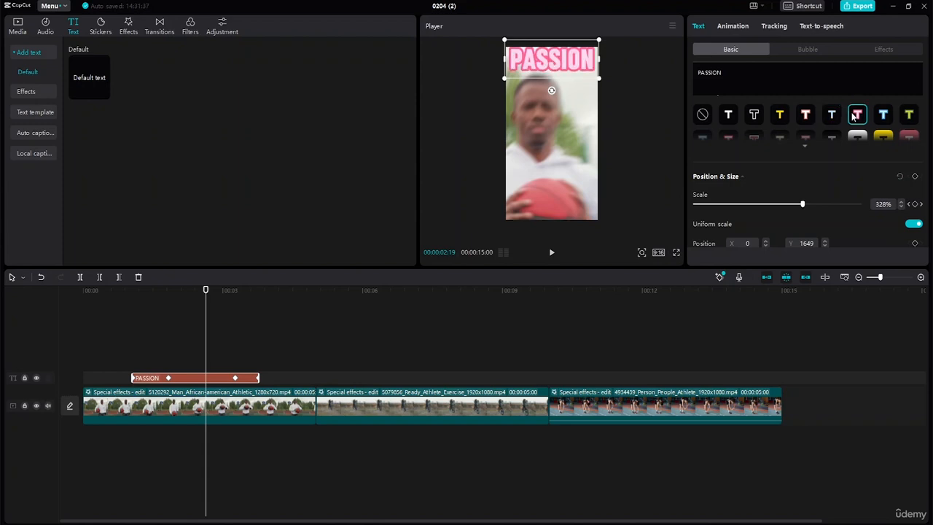
left_click(883, 117)
left_click(908, 117)
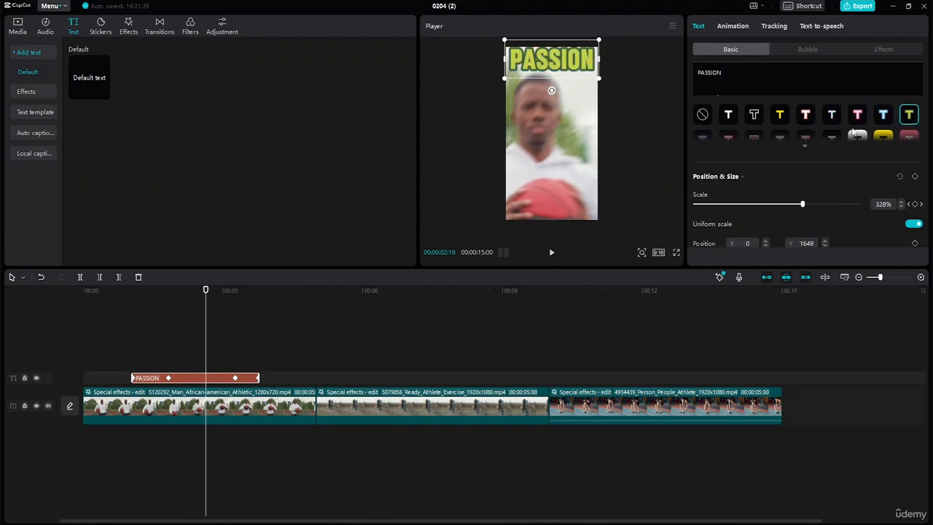
- Expand the full set of preset styles and apply the orange one to the PASSION text
mouse_move(926, 113)
left_mouse_down()
mouse_move(924, 123)
mouse_move(925, 110)
left_mouse_up()
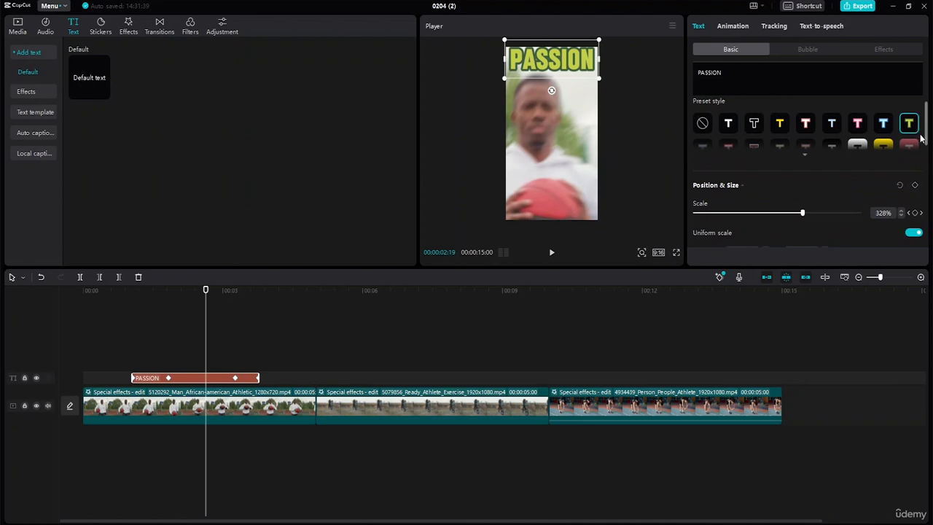
scroll(922, 137, "down", 1)
left_click(806, 143)
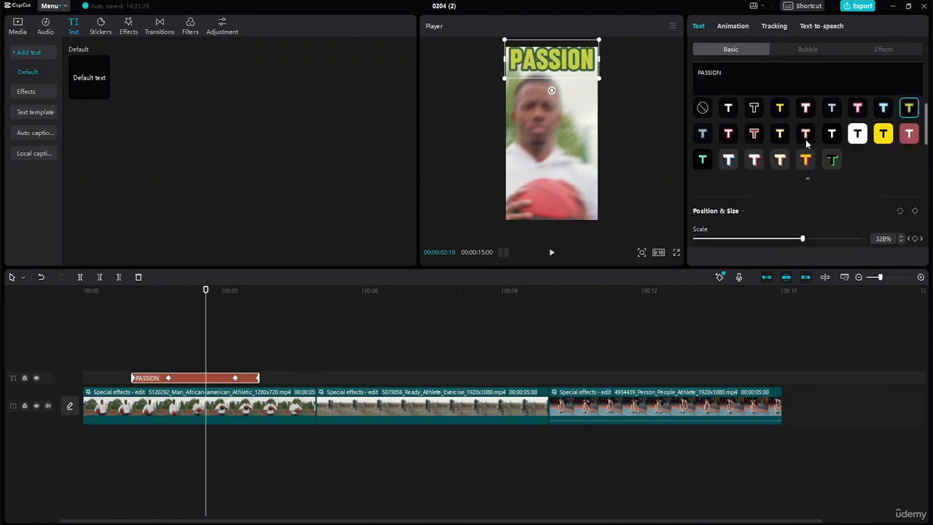
left_click(831, 161)
left_click(804, 161)
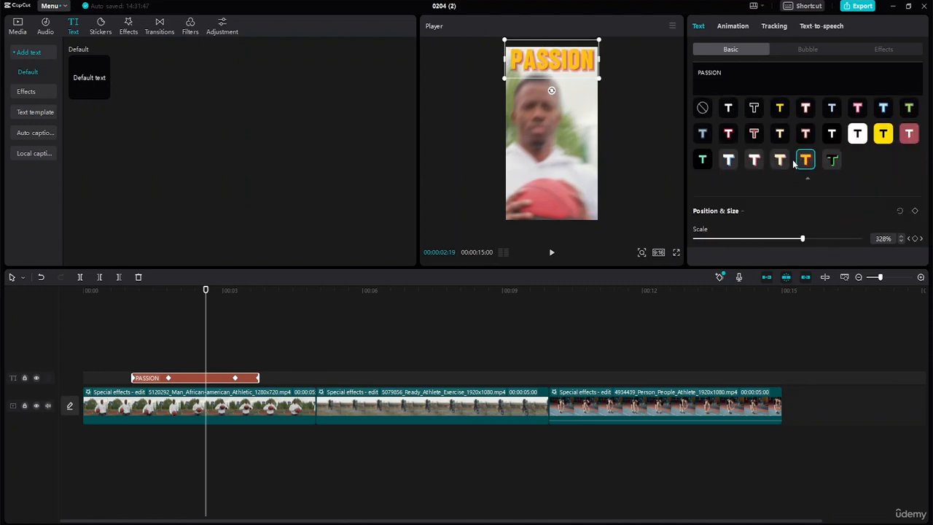
- Try more preset styles on the PASSION text, including the cream, light blue, green-on-black, red with white outline and white-on-black ones
left_click(782, 161)
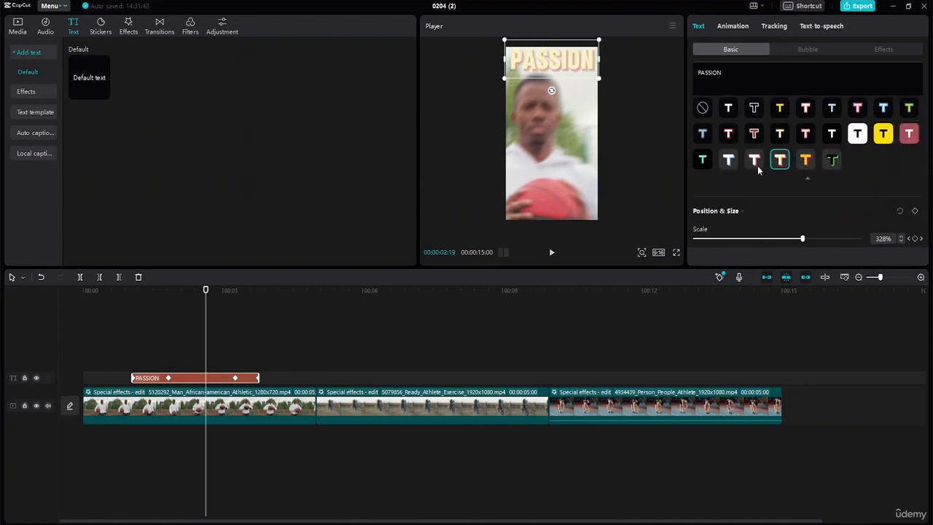
left_click(808, 159)
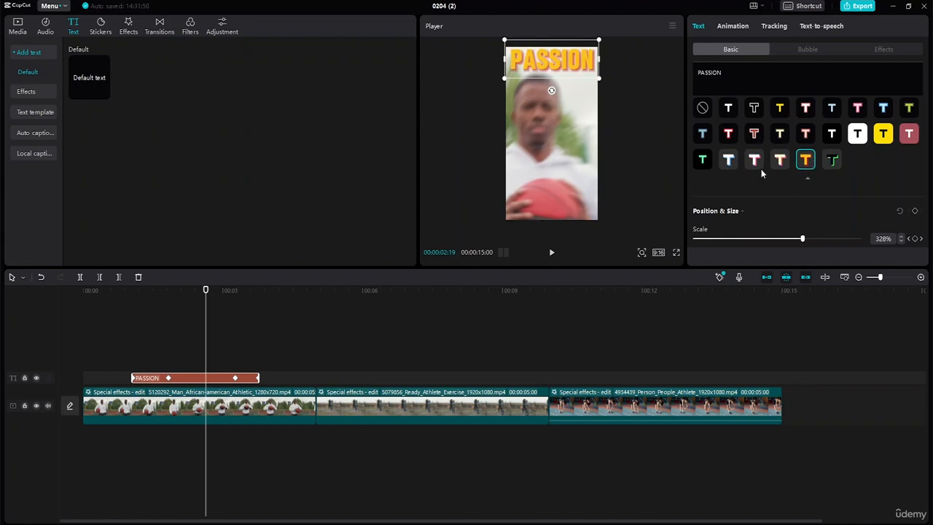
left_click(702, 160)
left_click(701, 134)
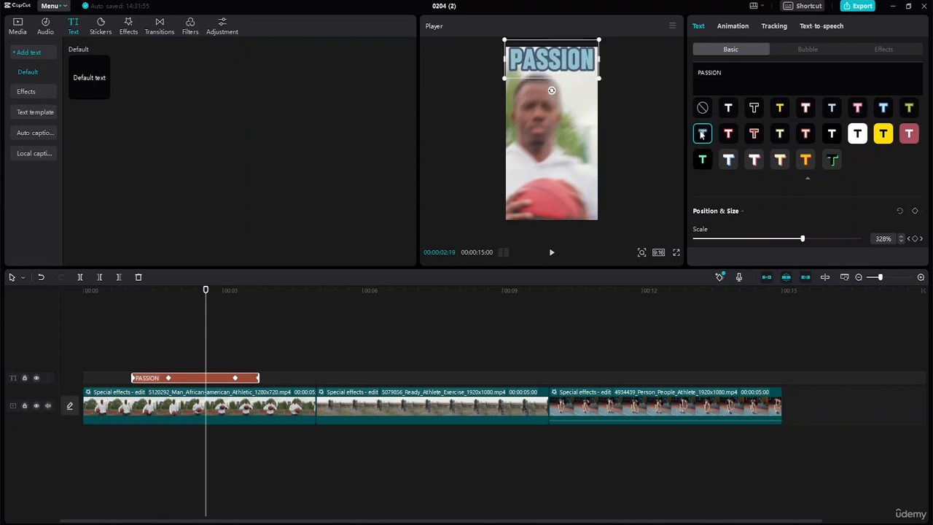
left_click(709, 158)
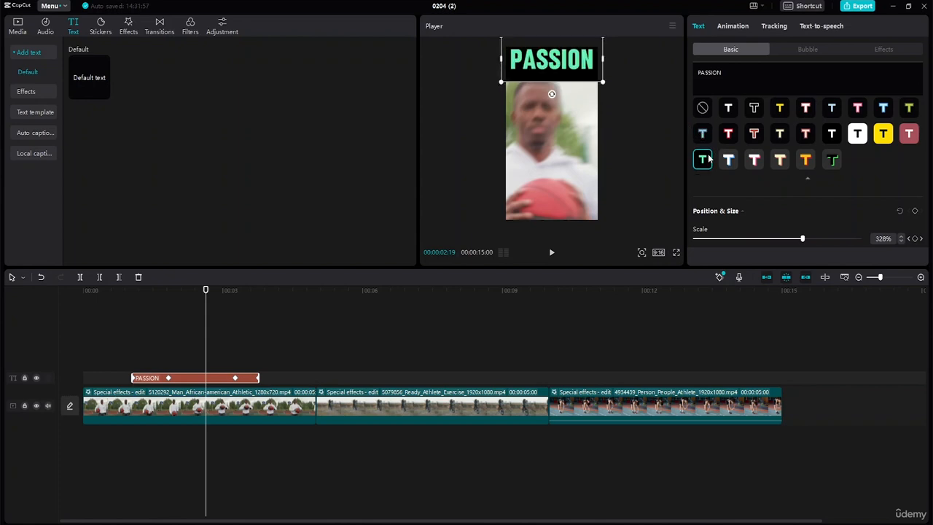
left_click(709, 141)
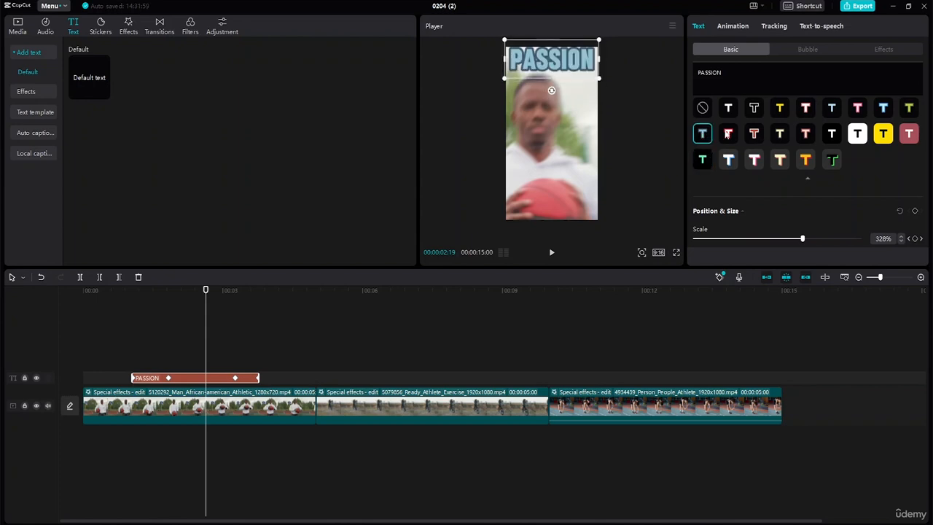
left_click(728, 133)
left_click(760, 137)
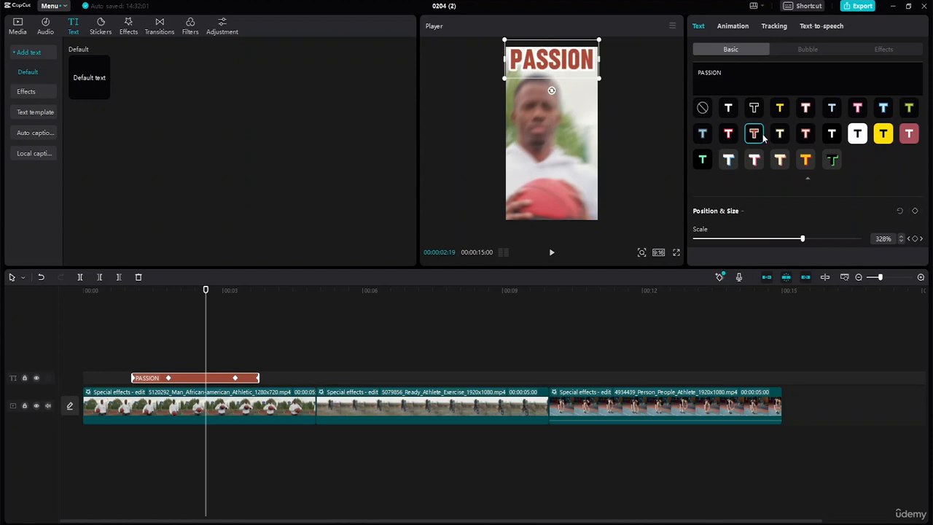
left_click(780, 138)
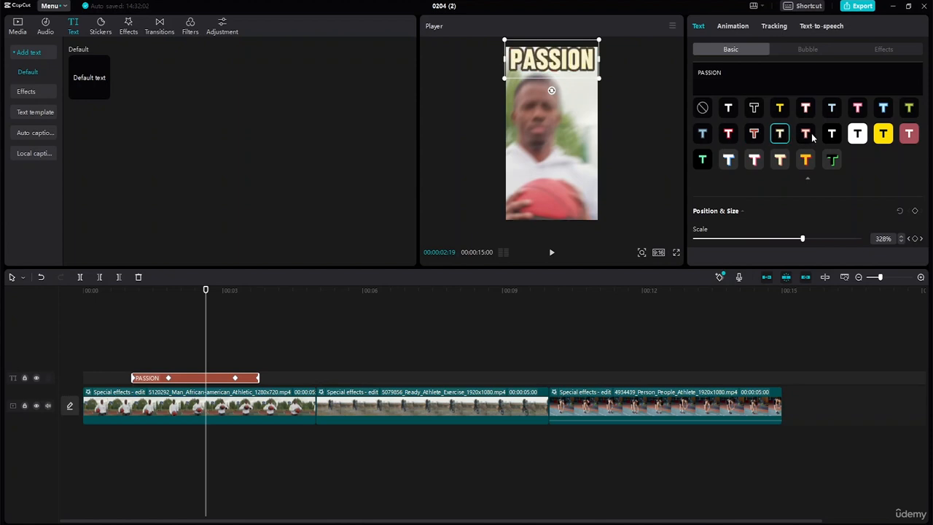
left_click(809, 136)
left_click(830, 142)
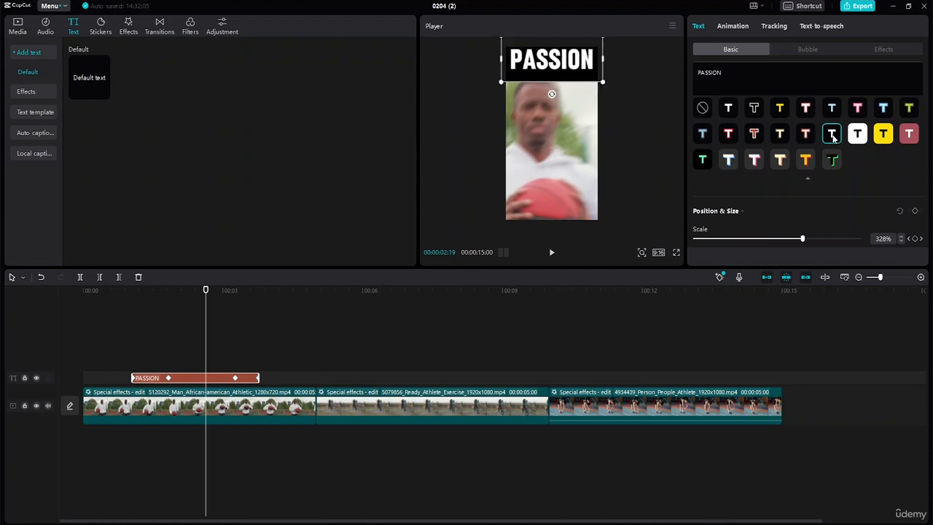
left_click(804, 163)
left_click(782, 164)
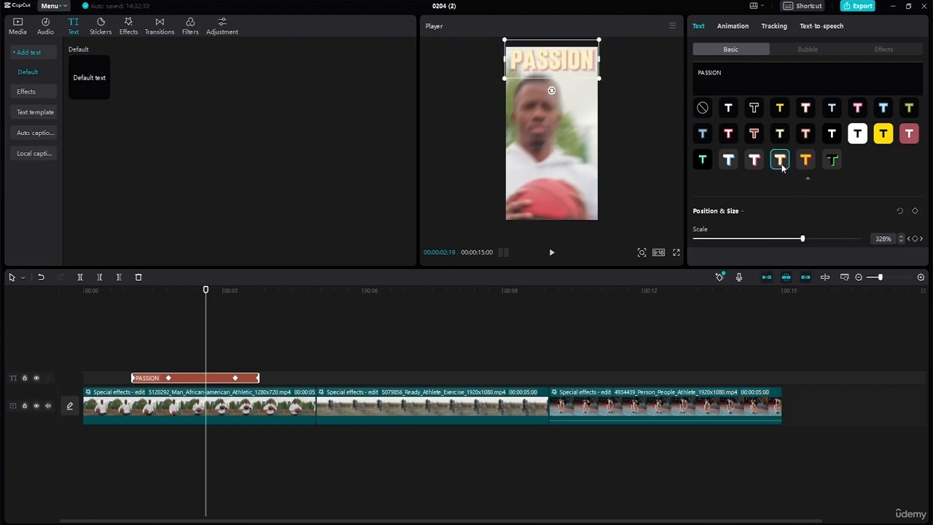
- Remove the preset style from the PASSION text and set its colour to black, hex 000000
left_click(704, 109)
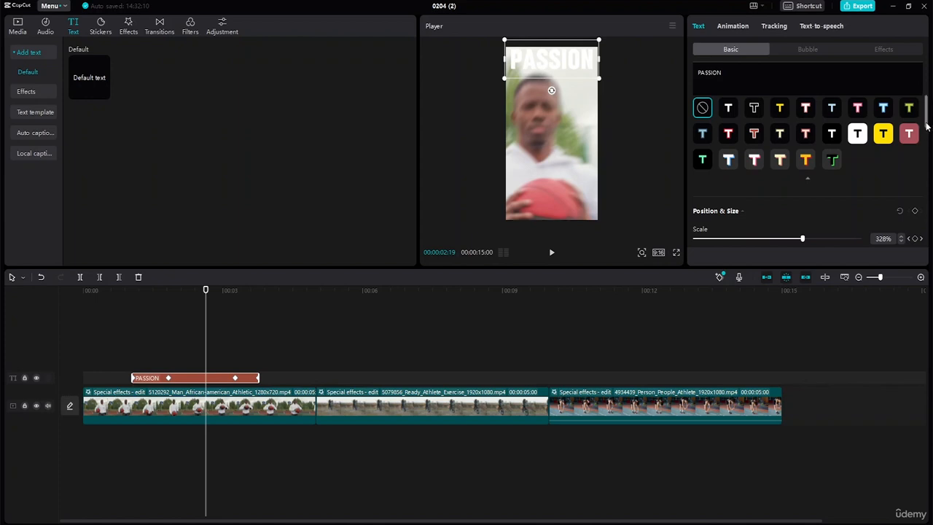
left_click_drag(926, 124, 925, 87)
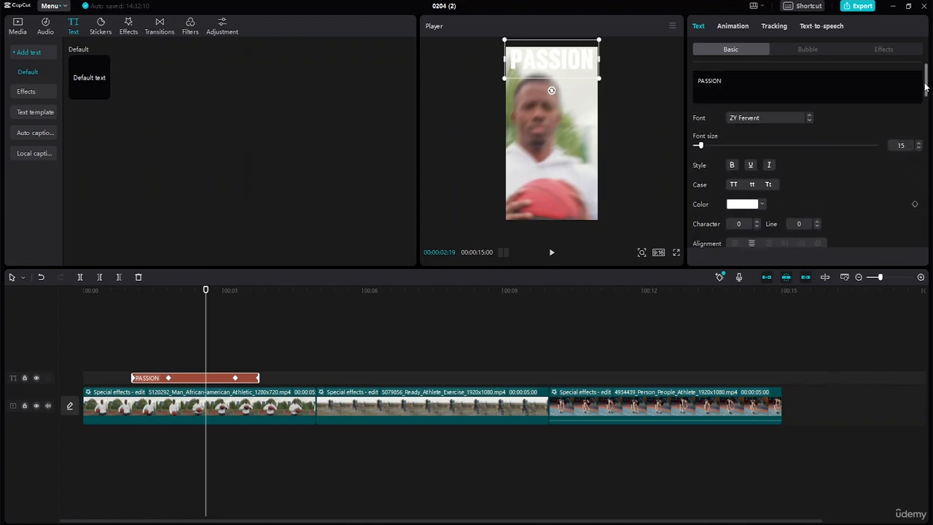
left_click(754, 205)
left_click_drag(702, 220, 703, 279)
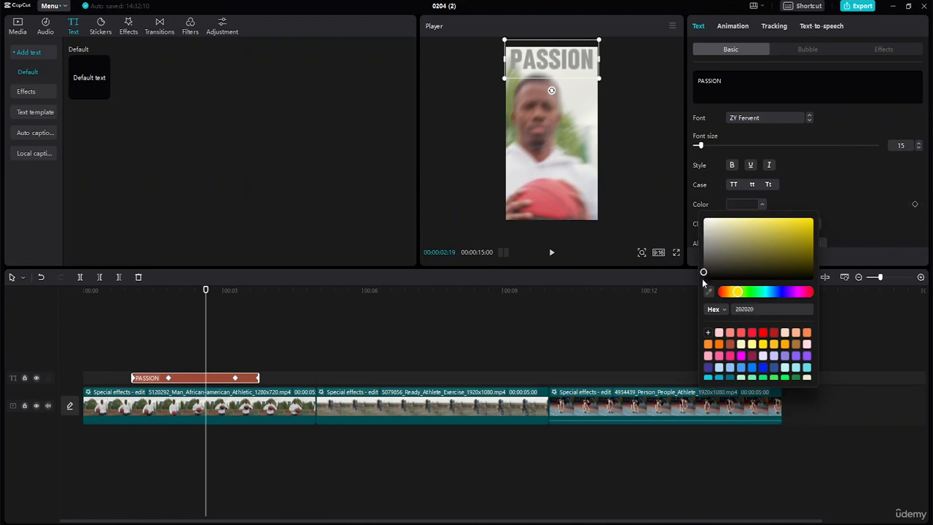
left_click_drag(701, 320, 713, 334)
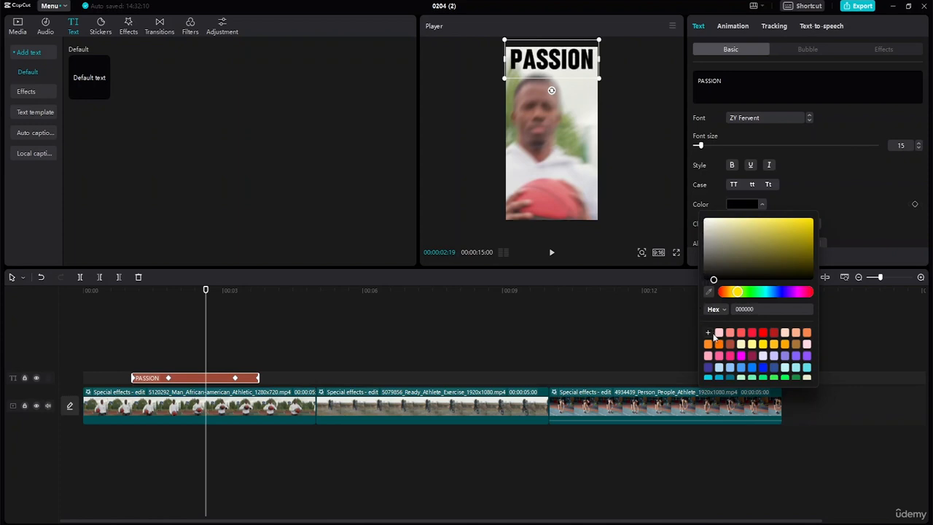
left_click(860, 241)
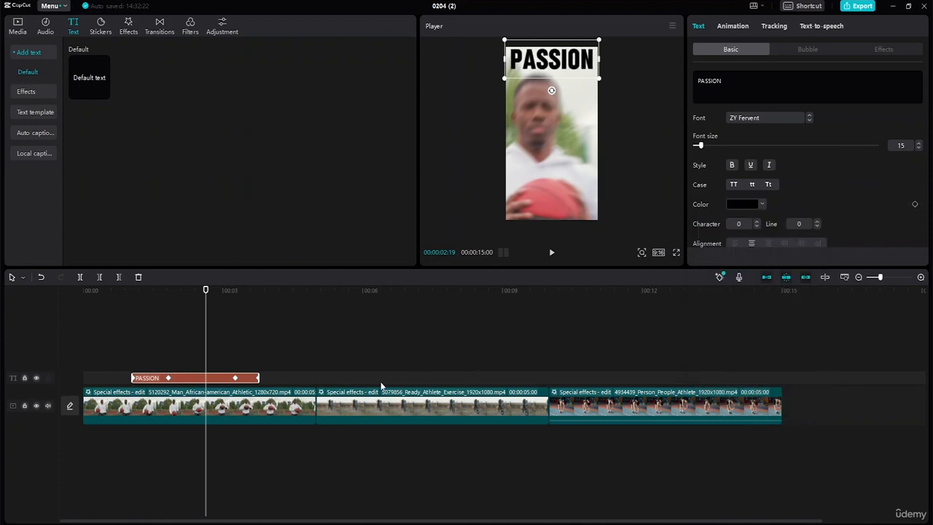
- Add a default text above the cyclist clip and adjust both its ends to match the Spooky Camera effect's span
left_click(103, 93)
left_click_drag(284, 363, 417, 377)
left_click(420, 361)
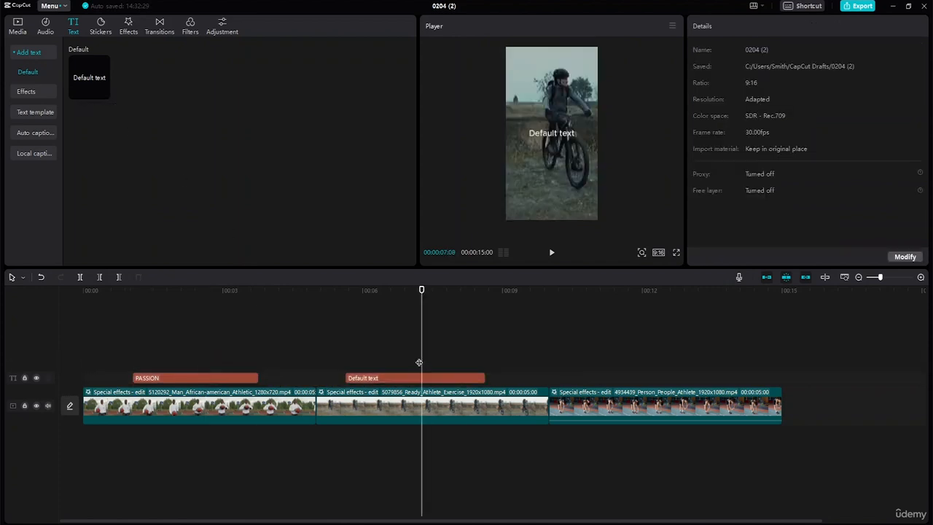
left_click(393, 412)
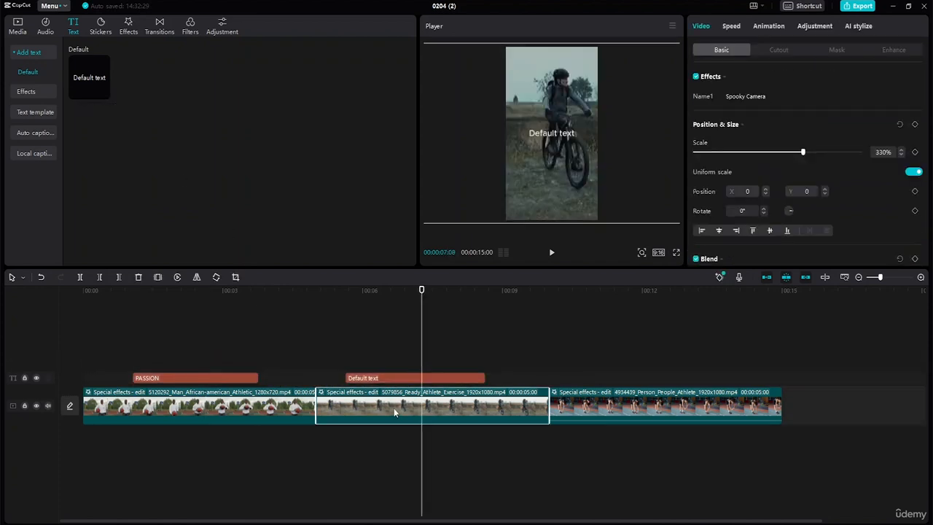
left_click(321, 394)
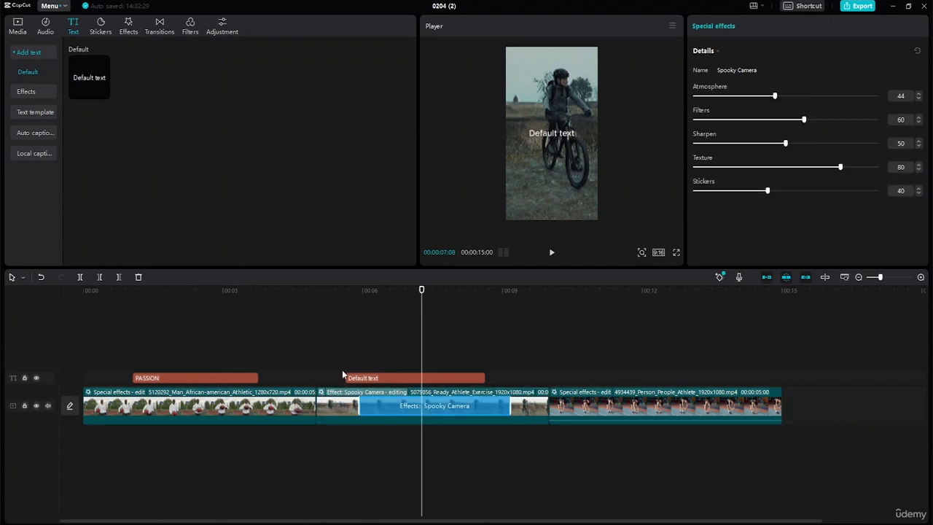
left_click(352, 377)
left_click_drag(352, 378, 358, 378)
left_click_drag(486, 378, 509, 380)
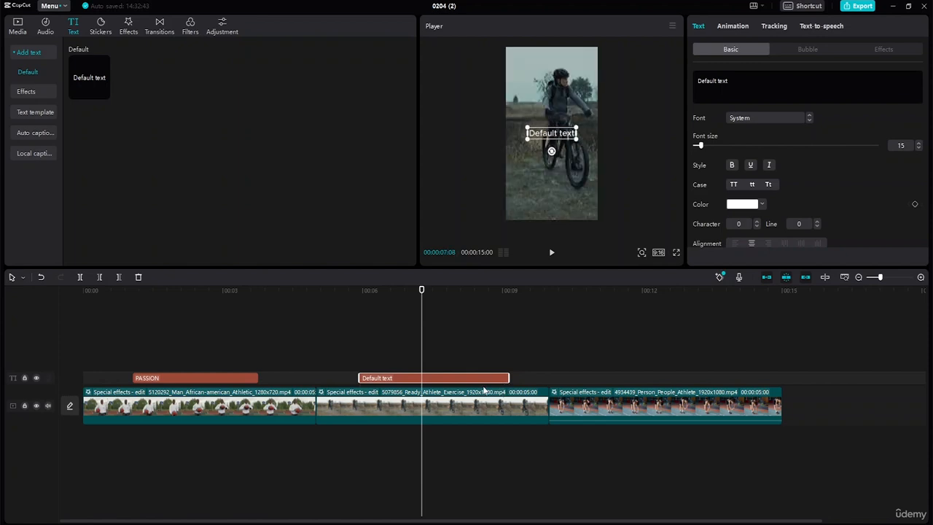
- At the new text's start, 00:00:05:28, replace its wording with DEDICATION
left_click_drag(421, 290, 360, 290)
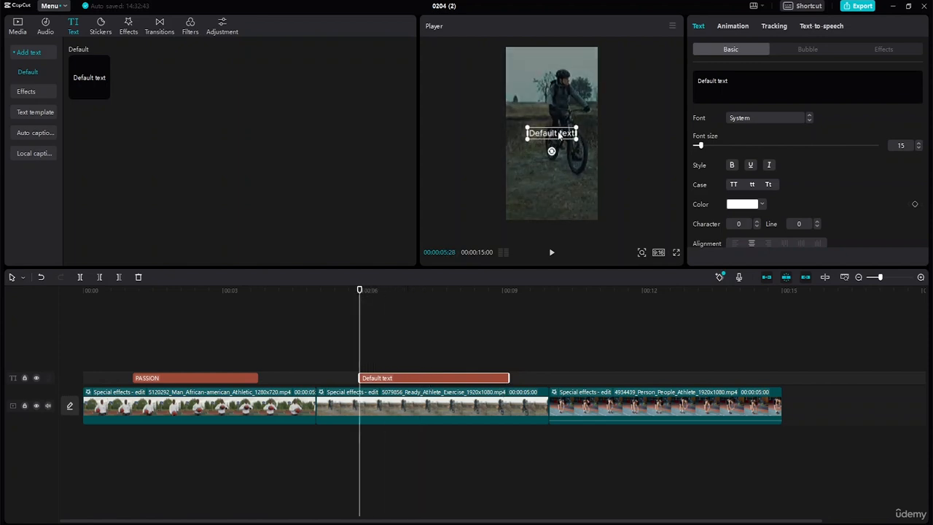
double_click(575, 137)
key("BackSpace")
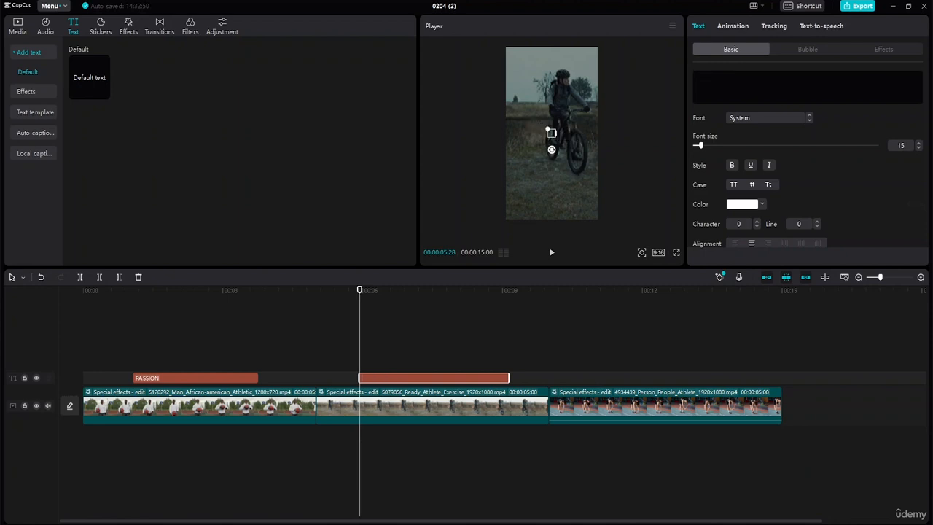
type("DEDICATION")
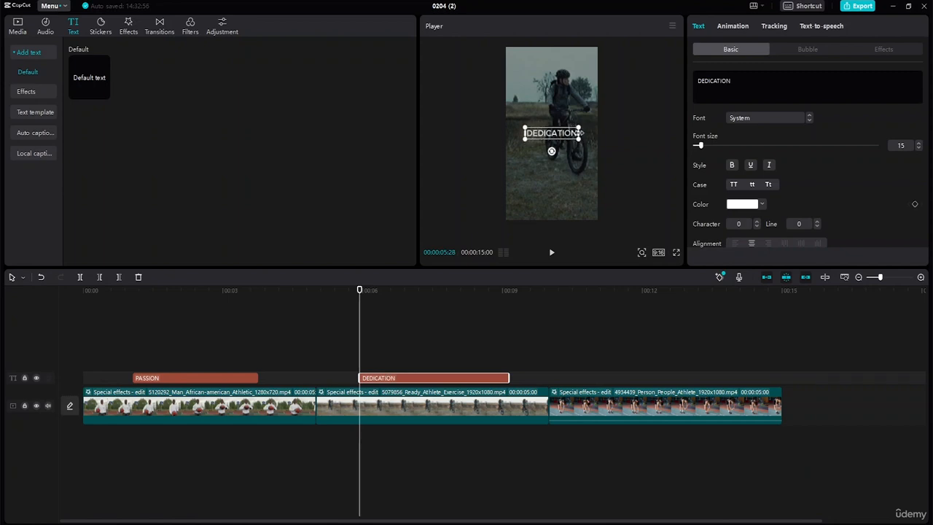
- Set the DEDICATION text's font to ZY Fervent and enlarge it to fill the frame's width
left_click_drag(578, 139, 600, 164)
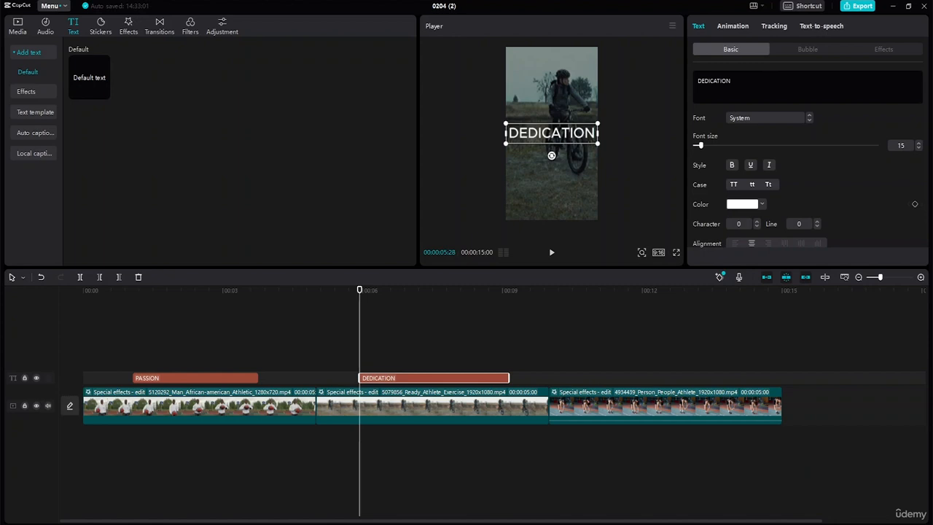
left_click(809, 119)
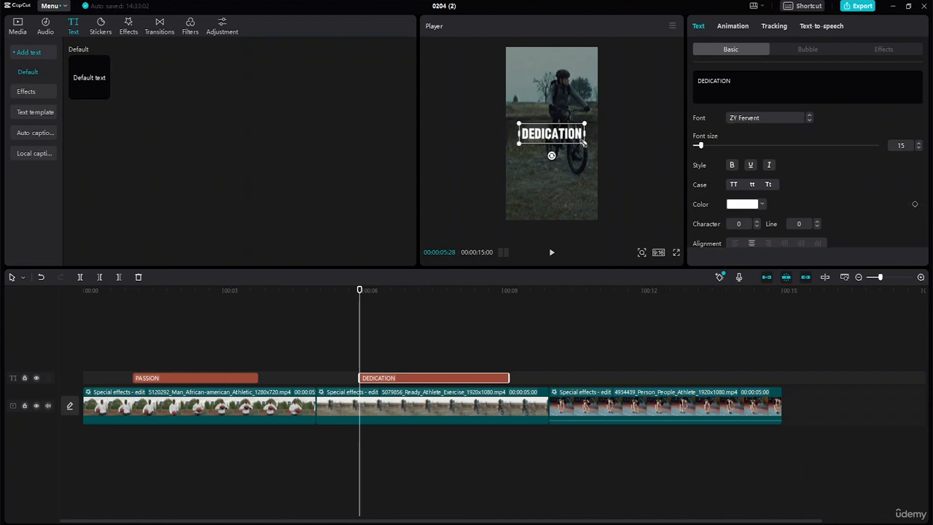
left_click_drag(583, 143, 598, 148)
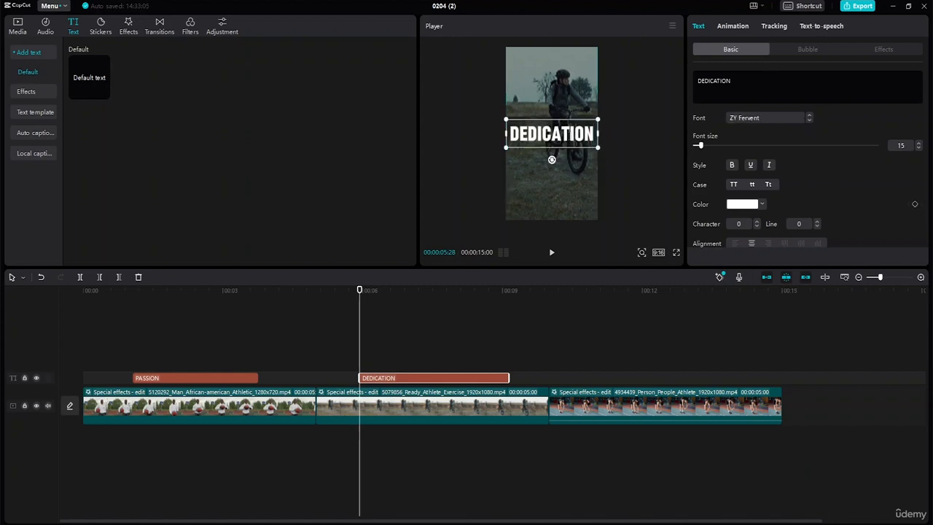
- Shift the cyclist clip to position X 63, Y 0 and move the DEDICATION text to the bottom centre of the video frame
left_click(554, 173)
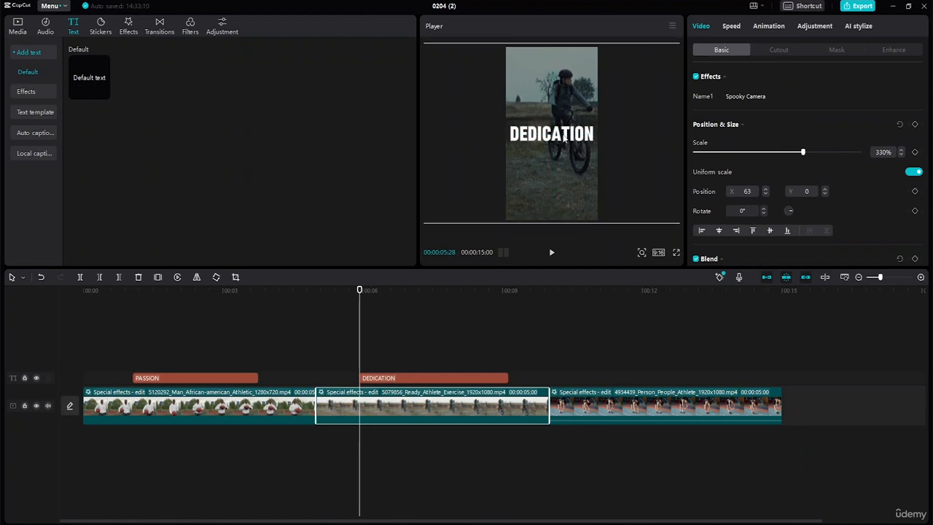
left_click(514, 139)
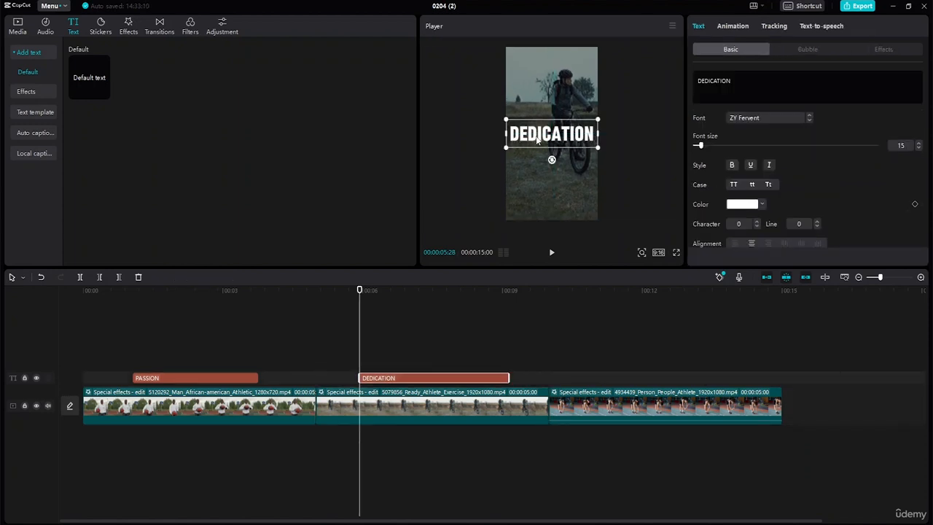
left_click_drag(539, 140, 537, 204)
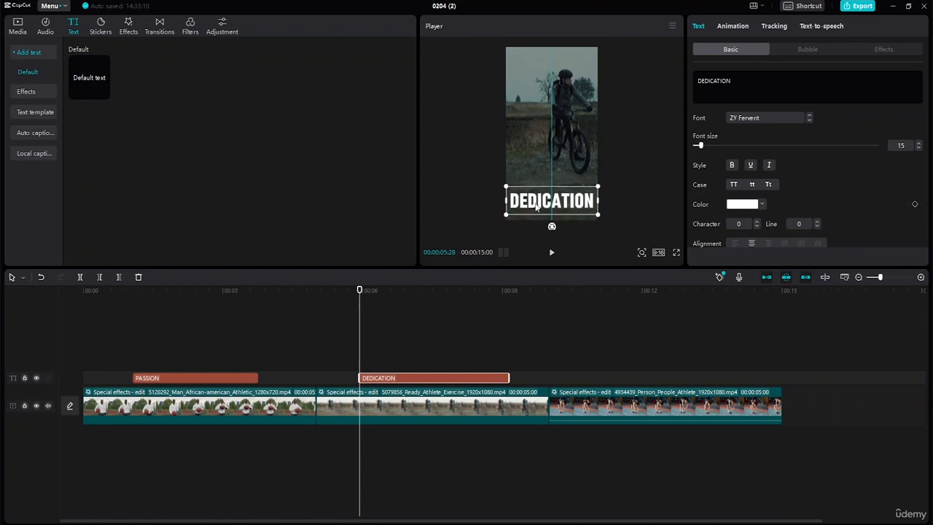
left_click(630, 212)
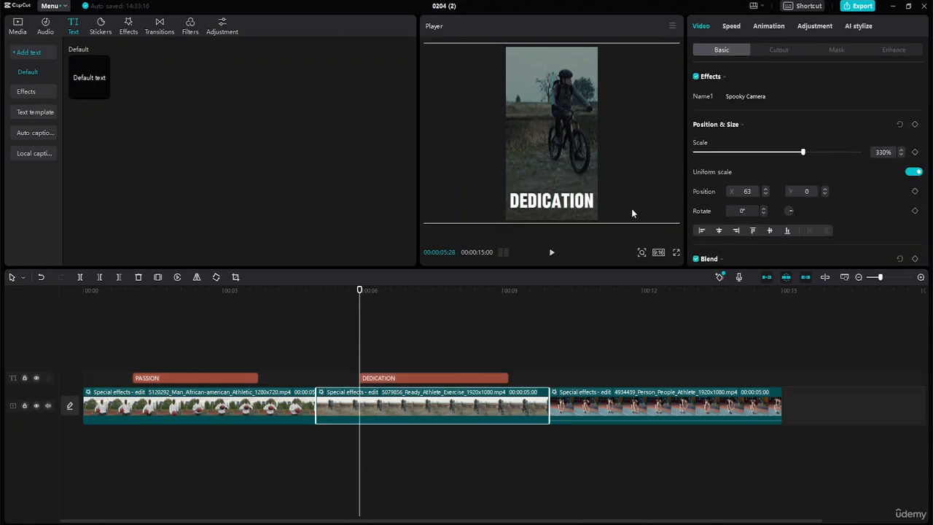
- Try the first three bubble styles on the DEDICATION text and remove the bubble again
left_click(569, 202)
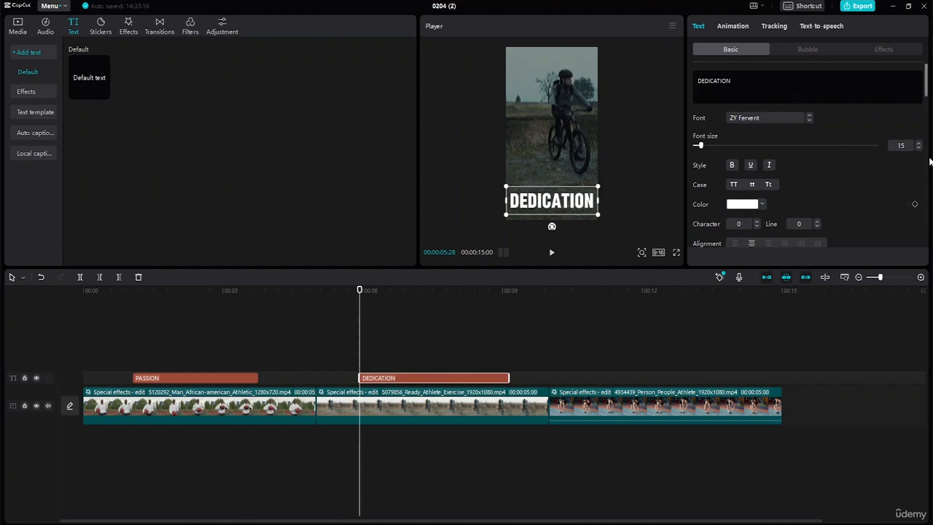
scroll(922, 102, "down", 5)
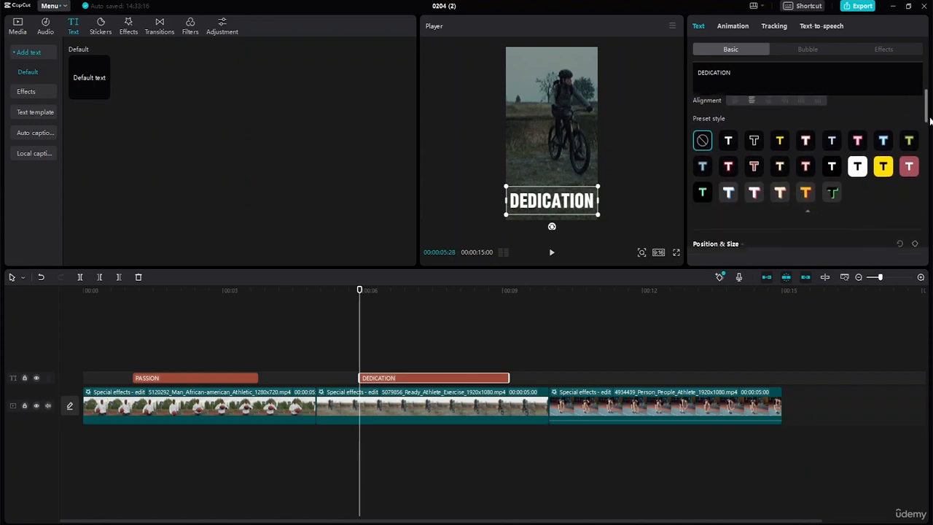
left_click(823, 50)
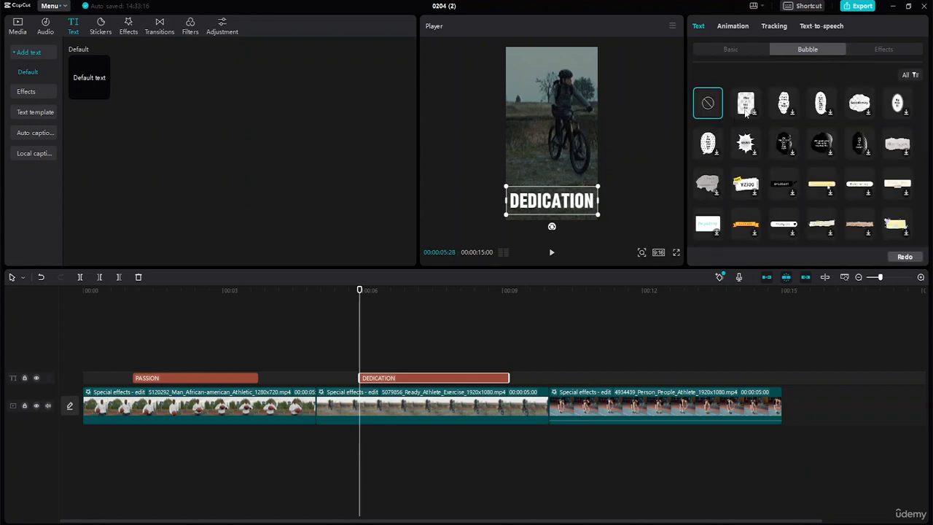
left_click(745, 104)
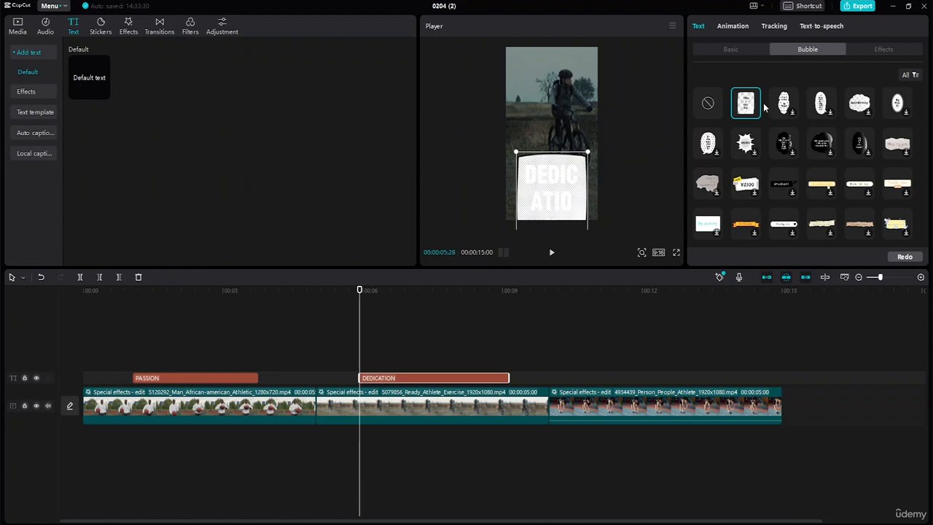
left_click(796, 102)
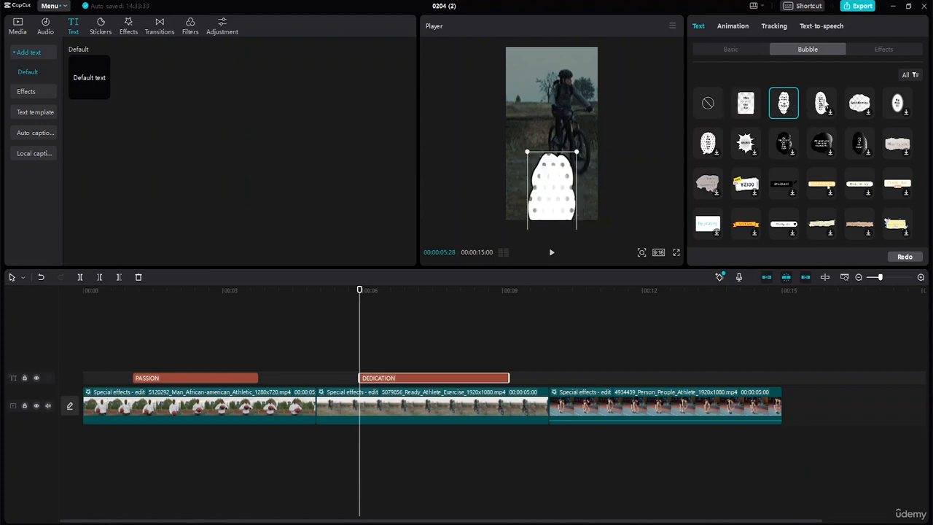
left_click(824, 104)
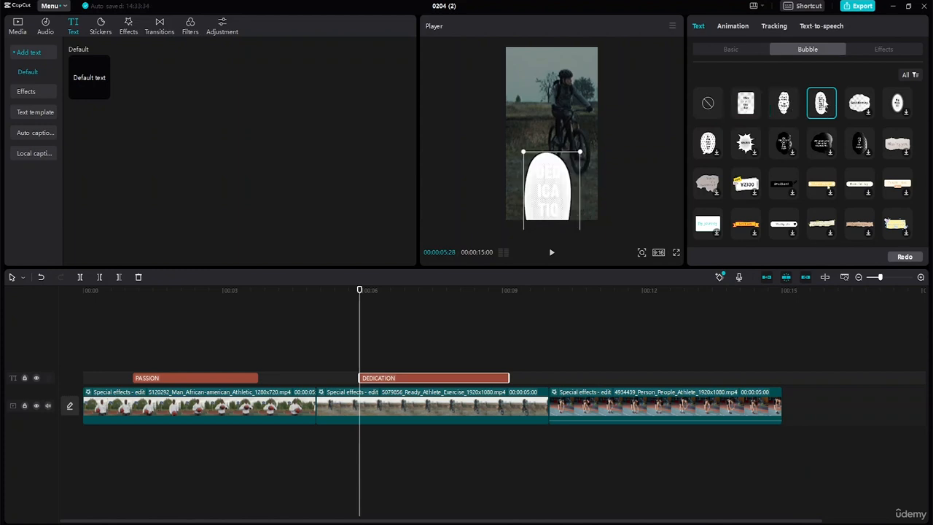
left_click(709, 106)
- Apply the text effect with stacked outline echoes above the letters to the DEDICATION text
left_click(881, 49)
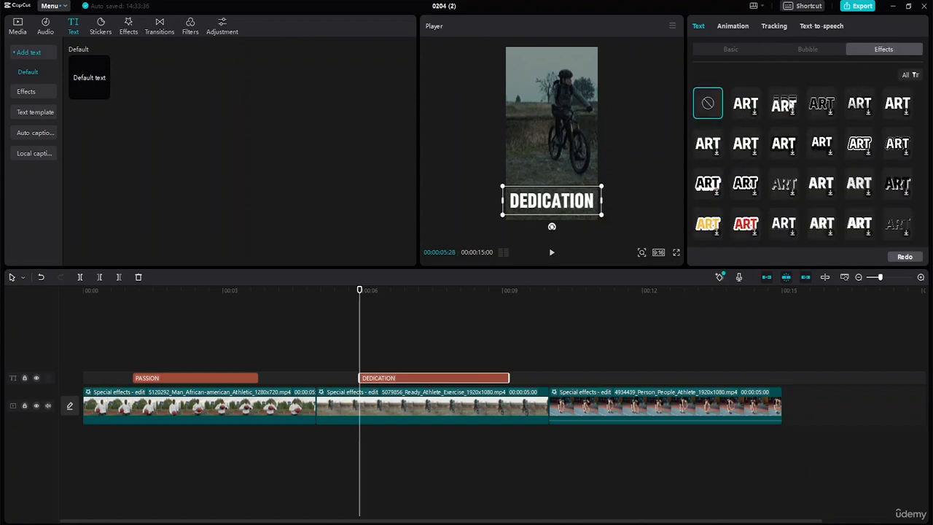
left_click(791, 106)
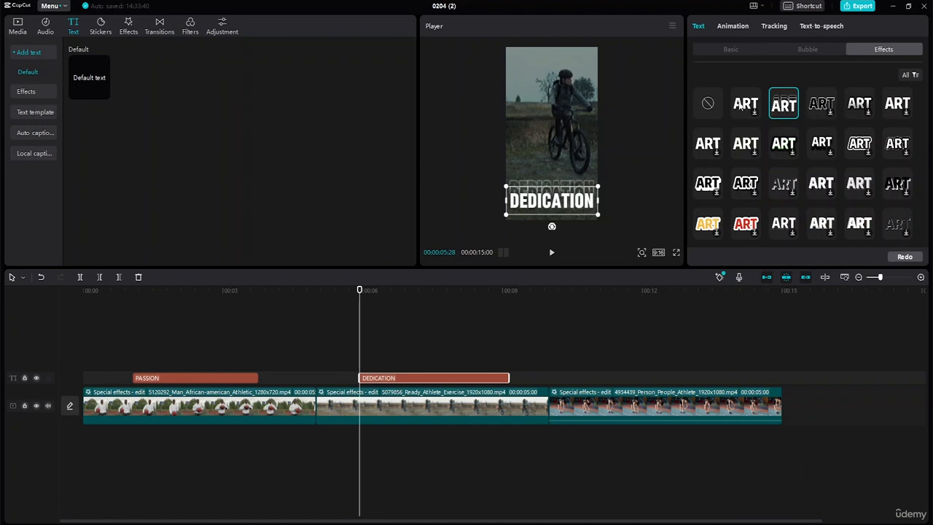
- Compare the Slide Up and Stroke Fill entrances on DEDICATION, and give it the "Chro...ling" animation for both In and Out
left_click(735, 26)
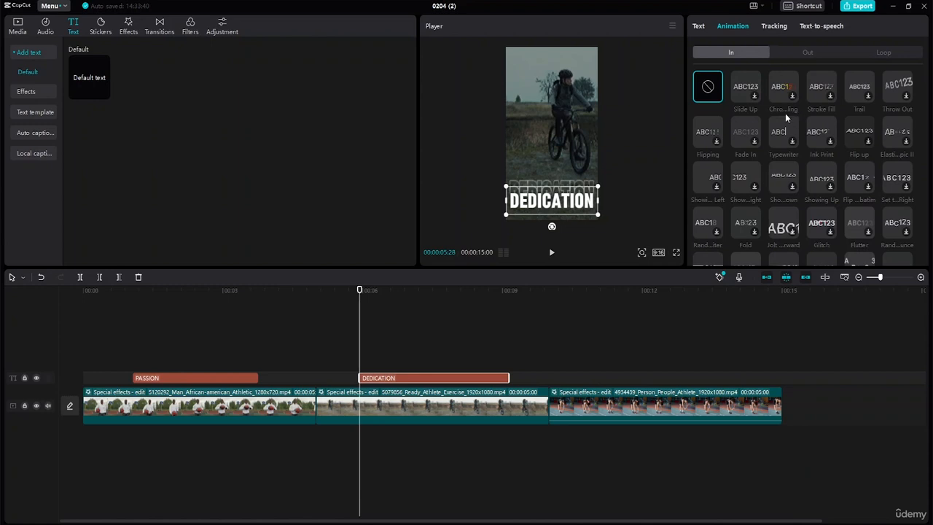
left_click(745, 87)
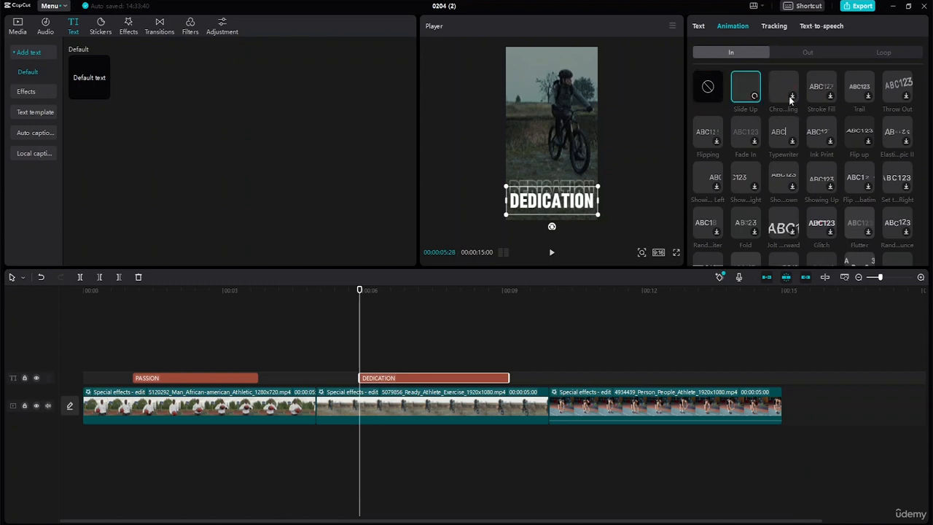
left_click(784, 86)
left_click(820, 91)
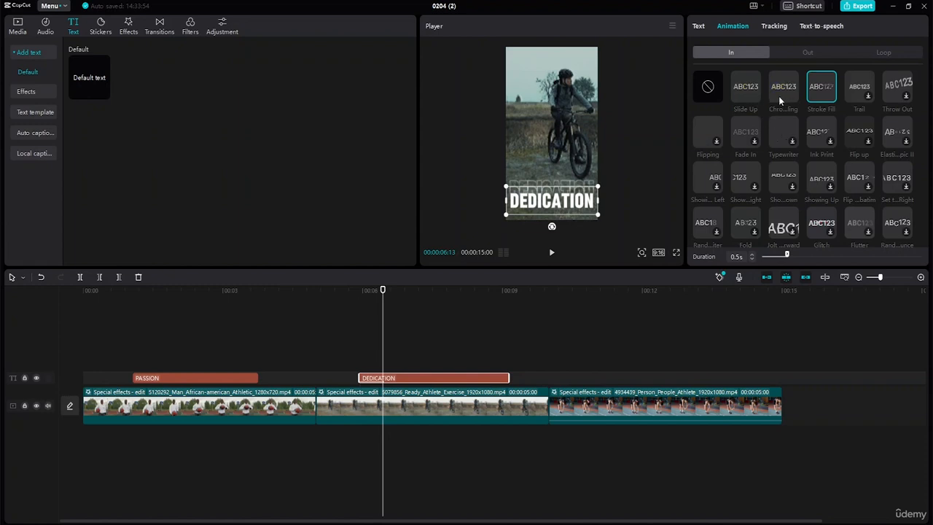
left_click(751, 90)
left_click(786, 88)
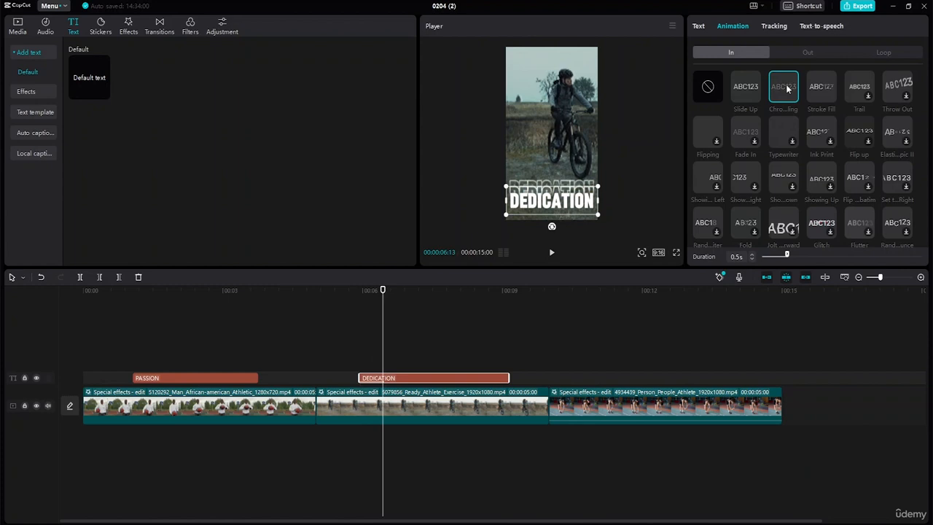
left_click(795, 58)
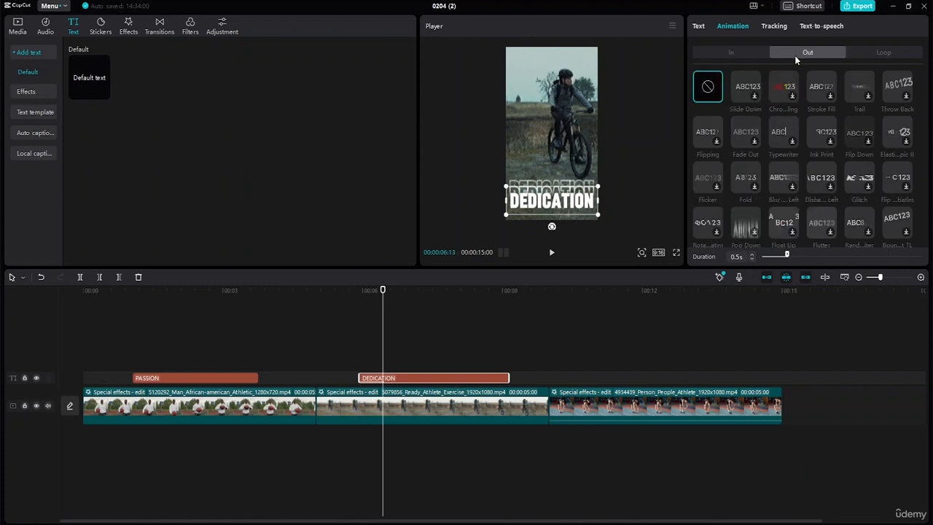
left_click(789, 93)
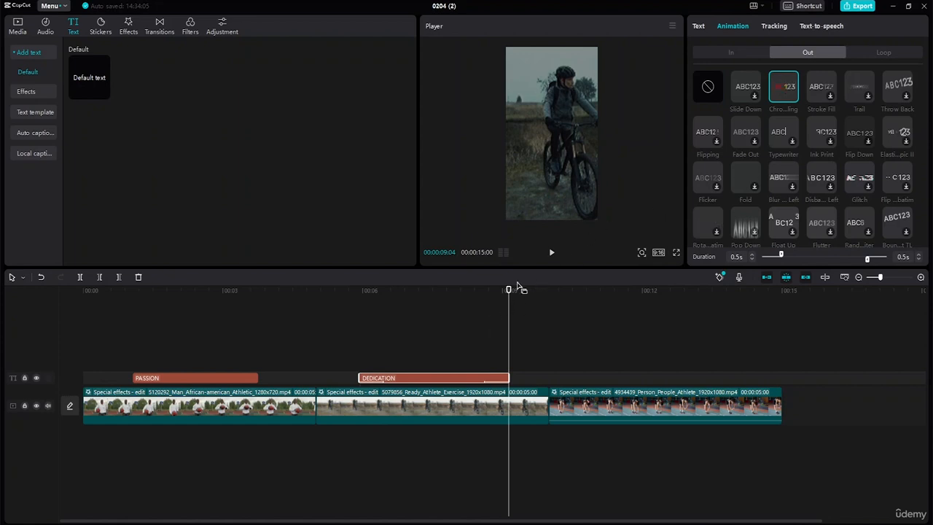
- Add a default text at 00:00:11:05 over the third clip and shorten it to end at about 13 seconds
left_click_drag(508, 291, 603, 302)
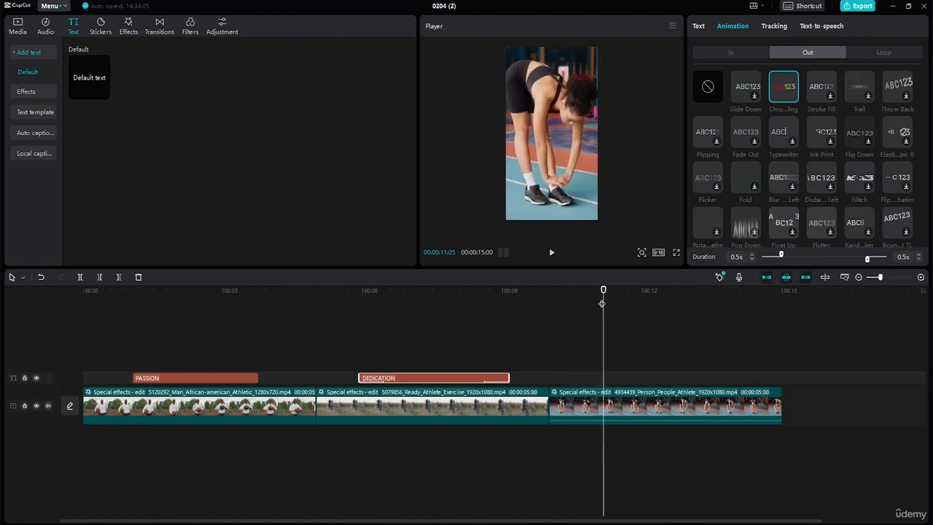
left_click(104, 92)
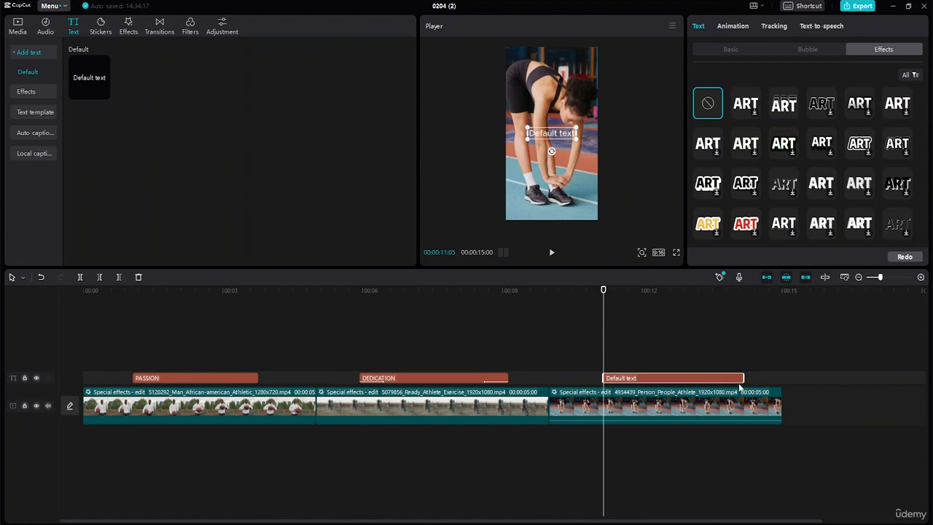
left_click(766, 379)
left_click(720, 379)
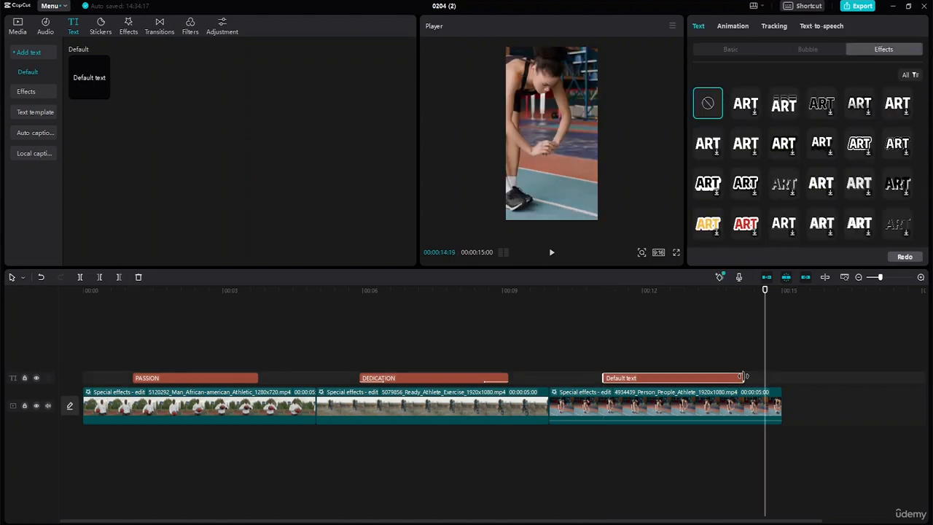
left_click_drag(744, 378, 706, 379)
left_click_drag(767, 297, 603, 309)
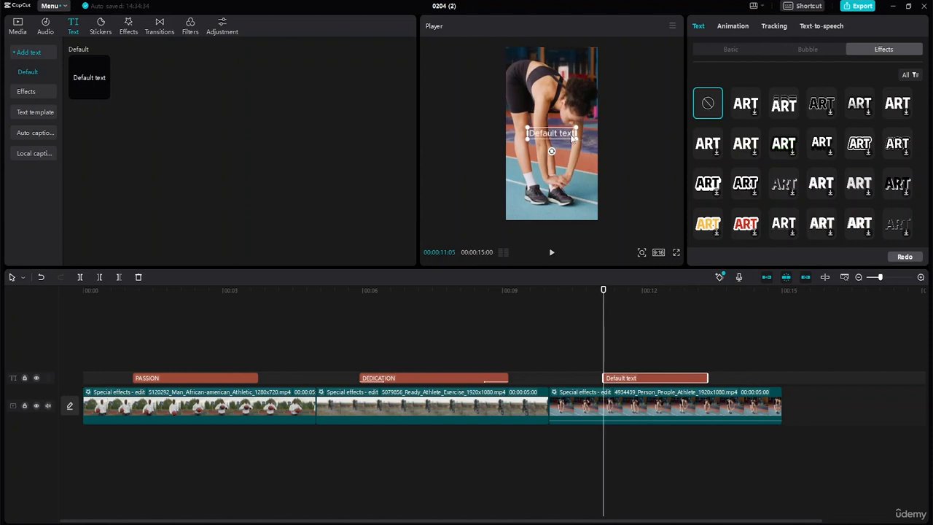
- Replace the new default text's wording with DISCIPLINE
double_click(573, 138)
left_click(732, 49)
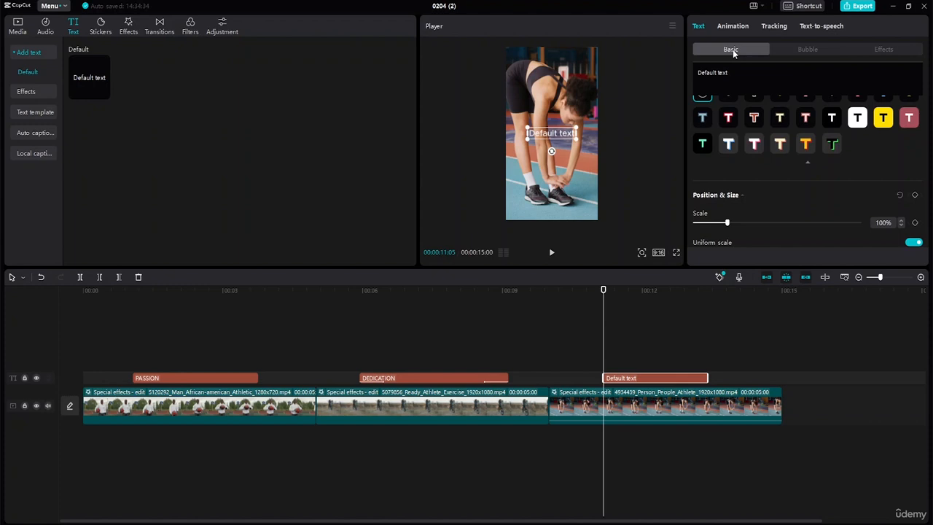
left_click(766, 67)
key("BackSpace")
key("BackSpace")
key("BackSpace")
key("BackSpace")
key("BackSpace")
key("BackSpace")
key("BackSpace")
key("BackSpace")
key("BackSpace")
key("BackSpace")
key("BackSpace")
key("BackSpace")
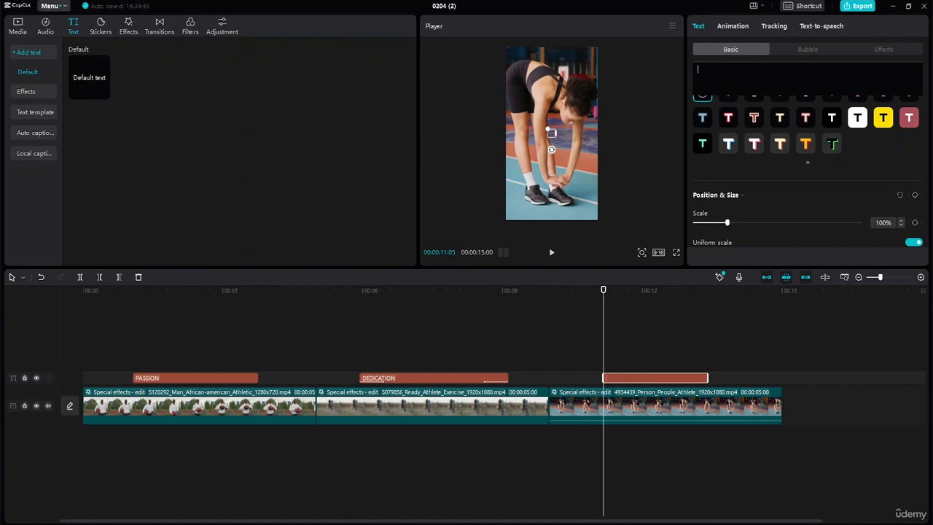
type("DISC")
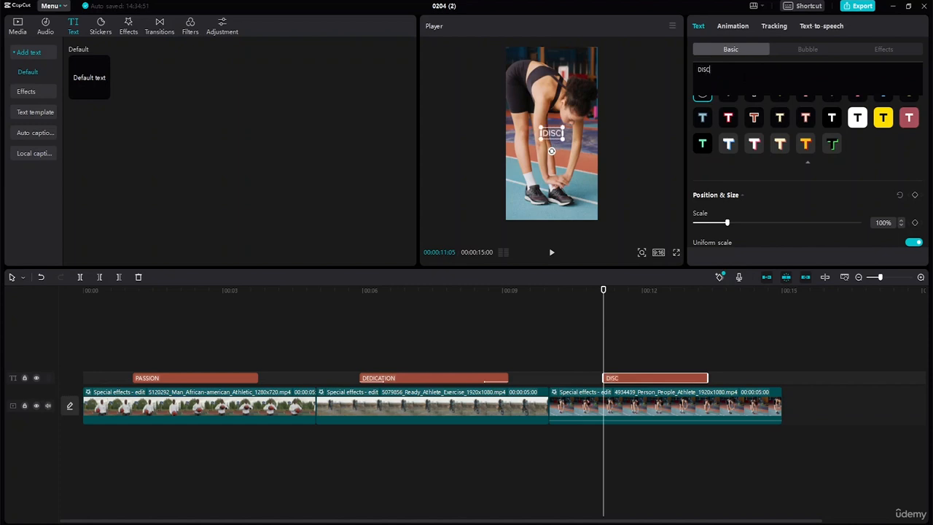
type("IPLINE")
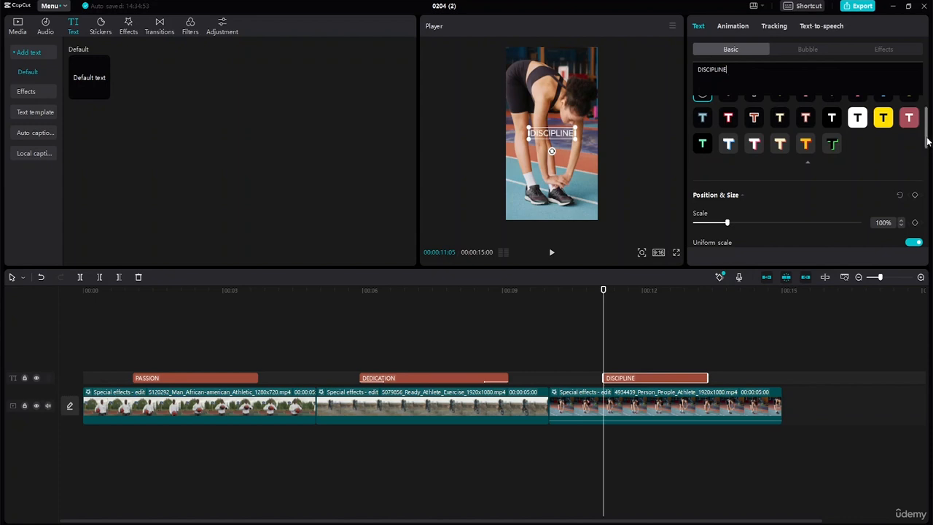
- Set the DISCIPLINE text's font to ZY Fervent
left_click_drag(927, 142, 930, 66)
left_click(805, 121)
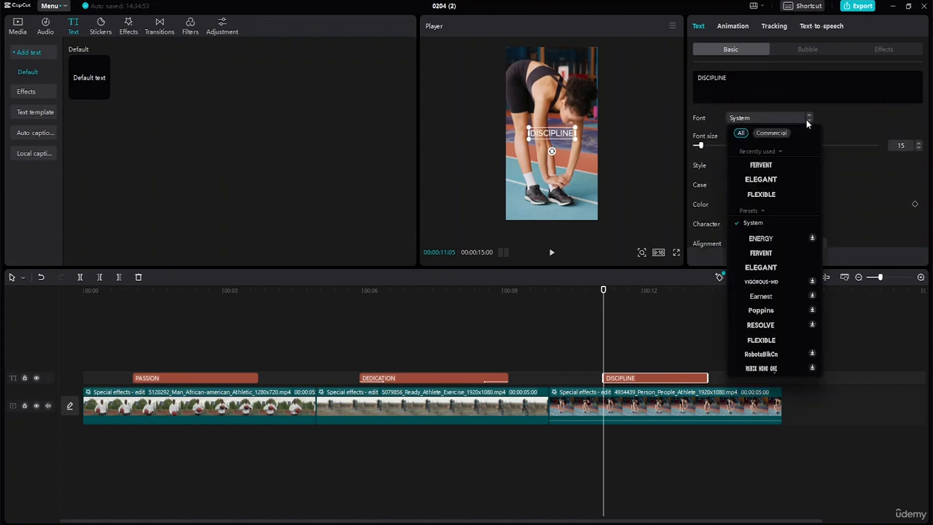
left_click(783, 164)
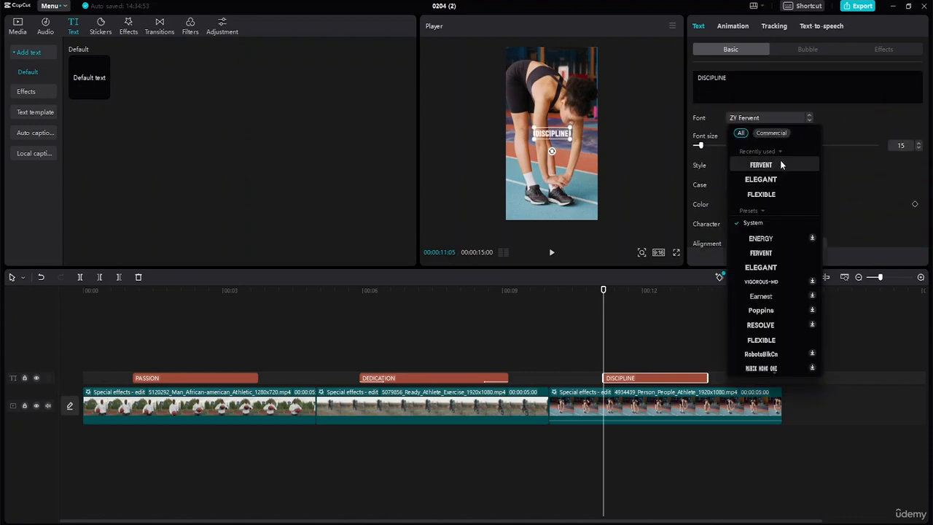
left_click(780, 163)
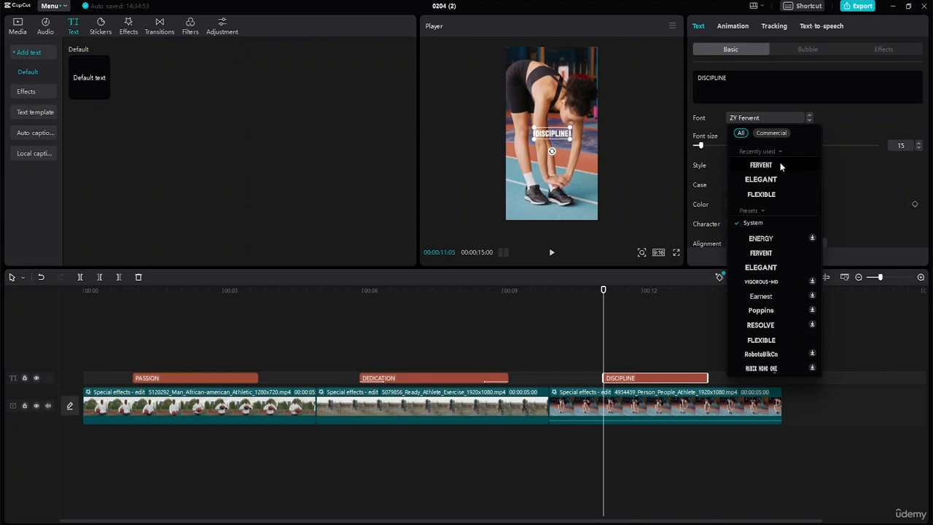
- Enlarge the DISCIPLINE text to fill the frame's width and place it at the bottom centre of the video frame
left_click_drag(572, 140, 600, 183)
left_click_drag(580, 138, 578, 211)
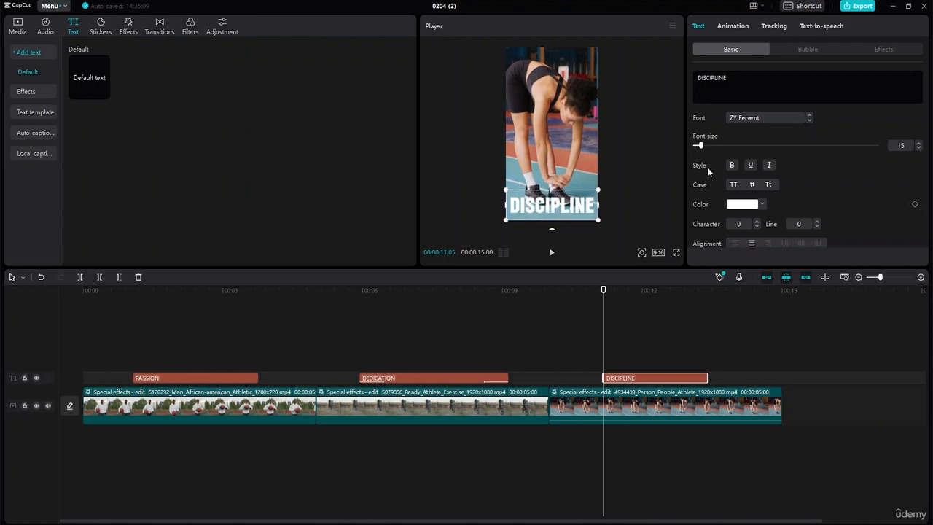
- Try black 000000 and a placement at the top of the video frame for the DISCIPLINE text, and restore white FFFFFF
left_click(763, 204)
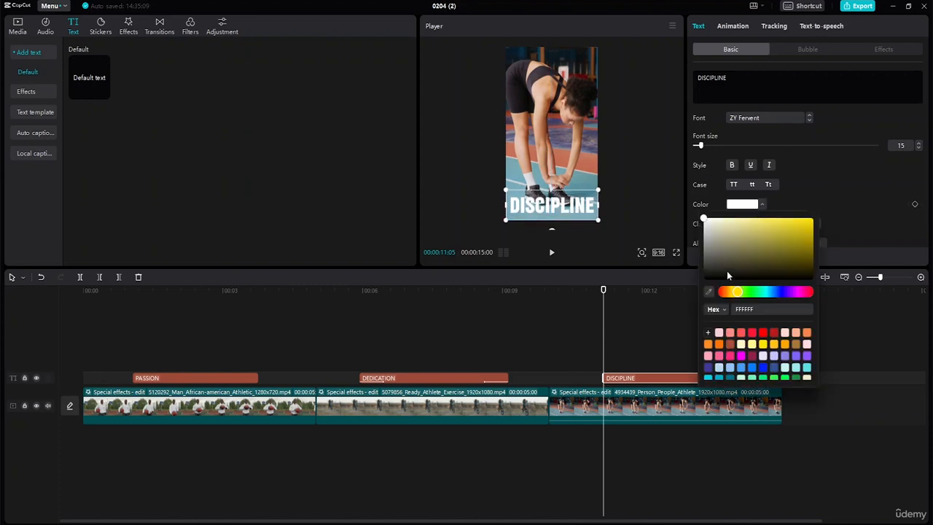
left_click_drag(708, 221, 700, 316)
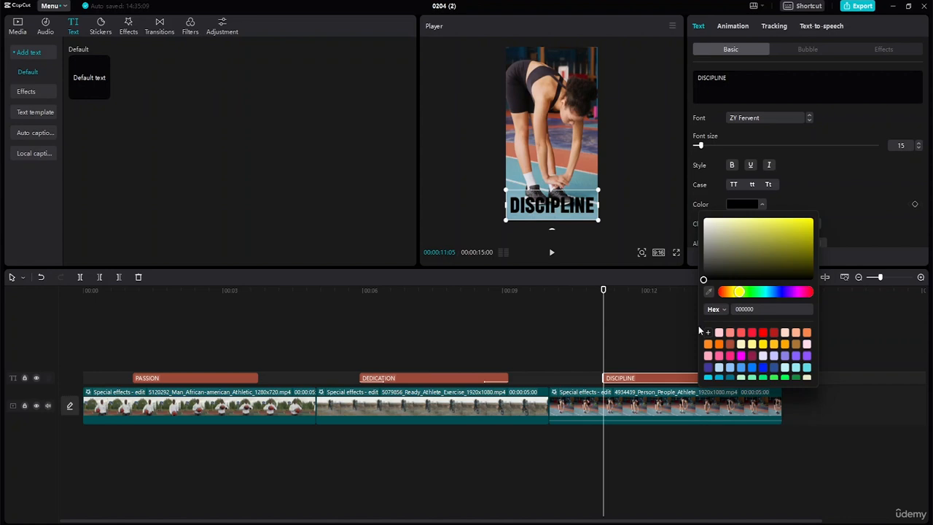
left_click_drag(581, 205, 561, 70)
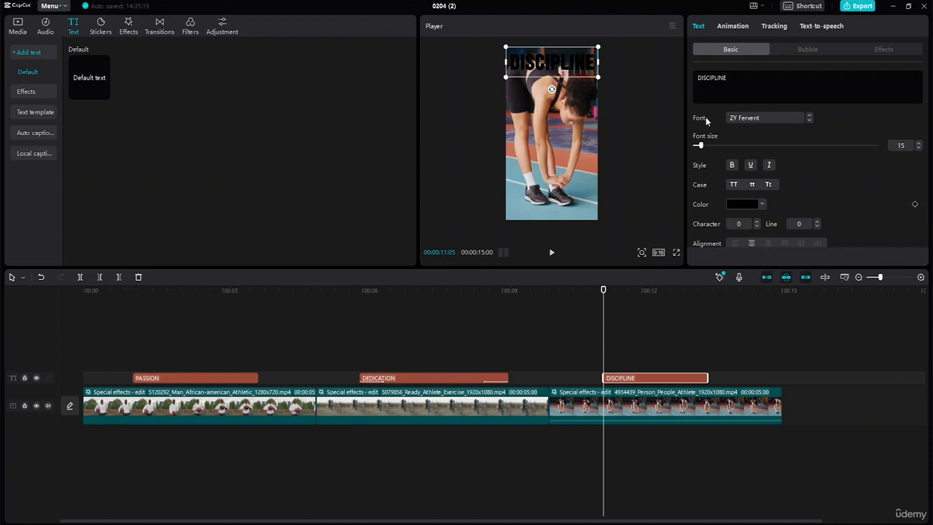
left_click(762, 205)
mouse_move(737, 241)
left_mouse_down()
mouse_move(773, 204)
mouse_move(694, 156)
mouse_move(726, 154)
mouse_move(667, 125)
left_mouse_up()
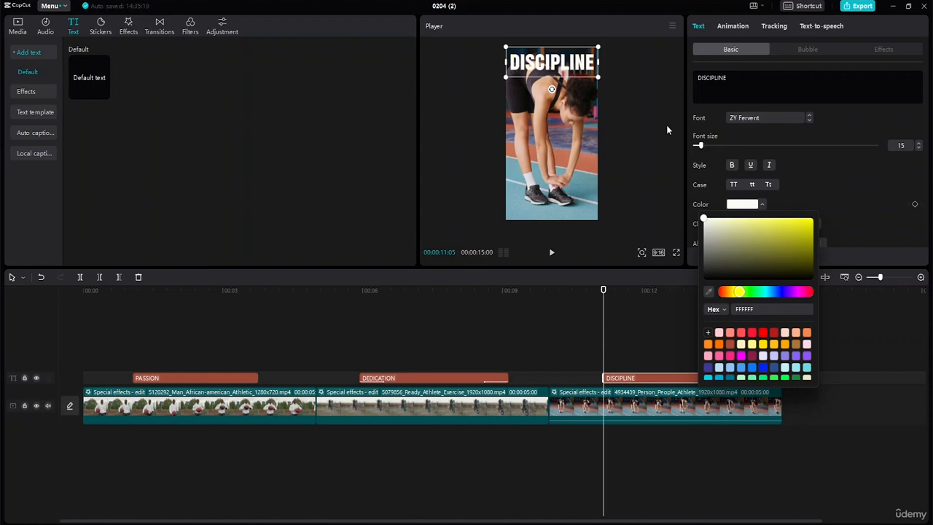
- Apply the stacked outline echo effect to the DISCIPLINE text and move it to the bottom centre of the video frame
left_click(557, 217)
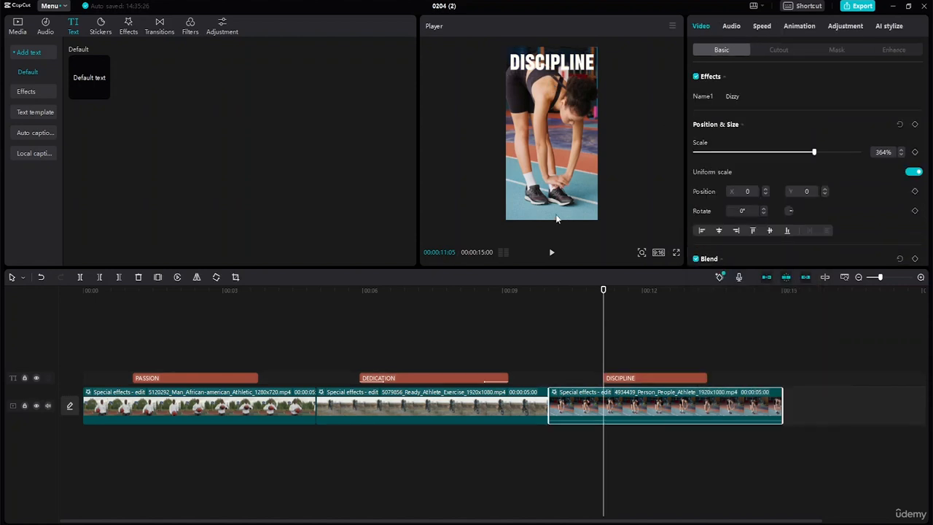
left_click(561, 64)
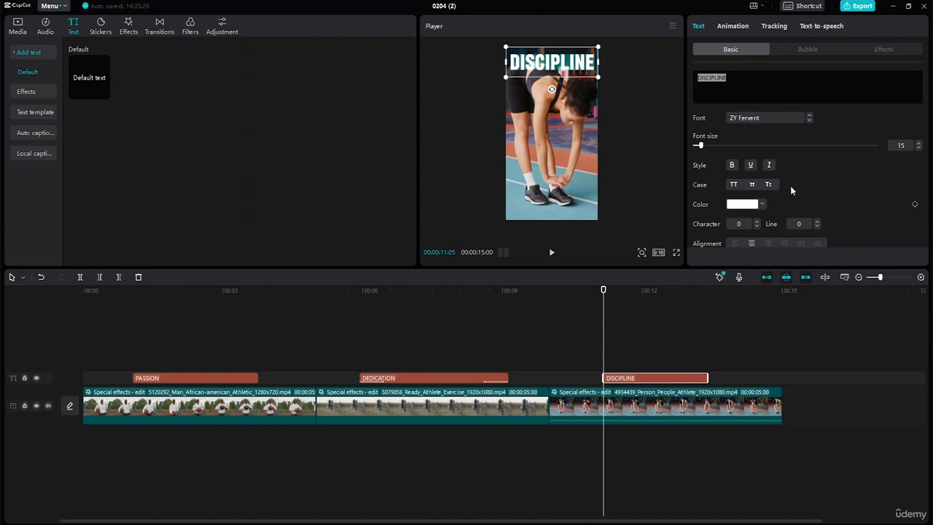
left_click(877, 49)
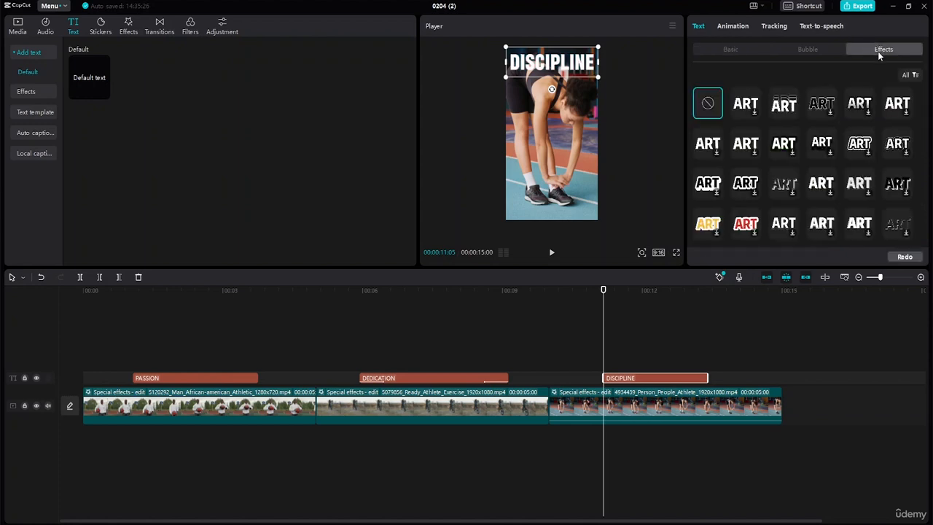
left_click(786, 109)
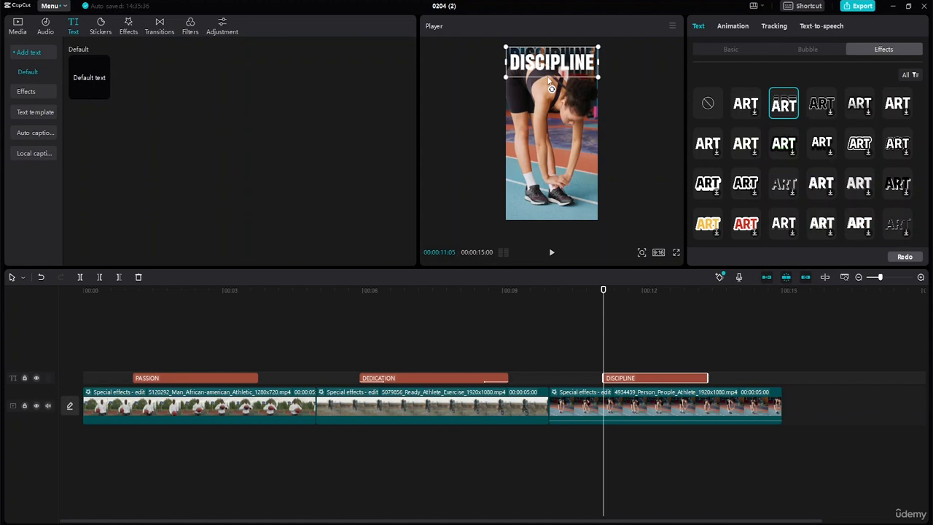
left_click_drag(548, 63, 549, 201)
- Compare several outlined and shadowed effects on the DISCIPLINE text and apply the first effect in the second row
left_click(821, 103)
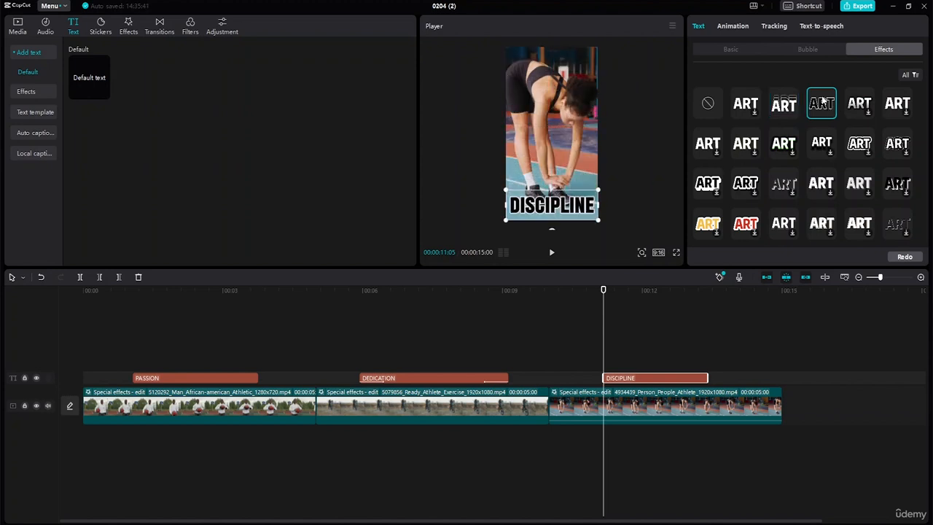
left_click(860, 110)
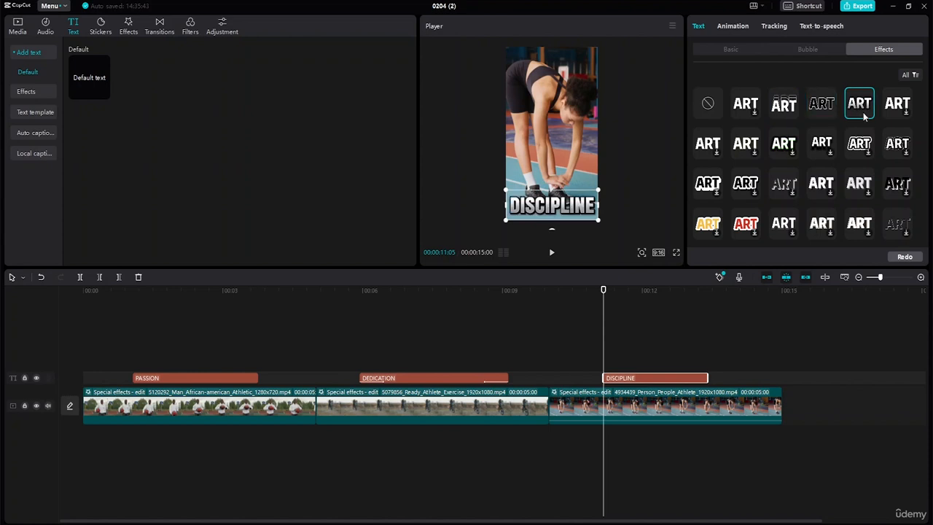
left_click(902, 110)
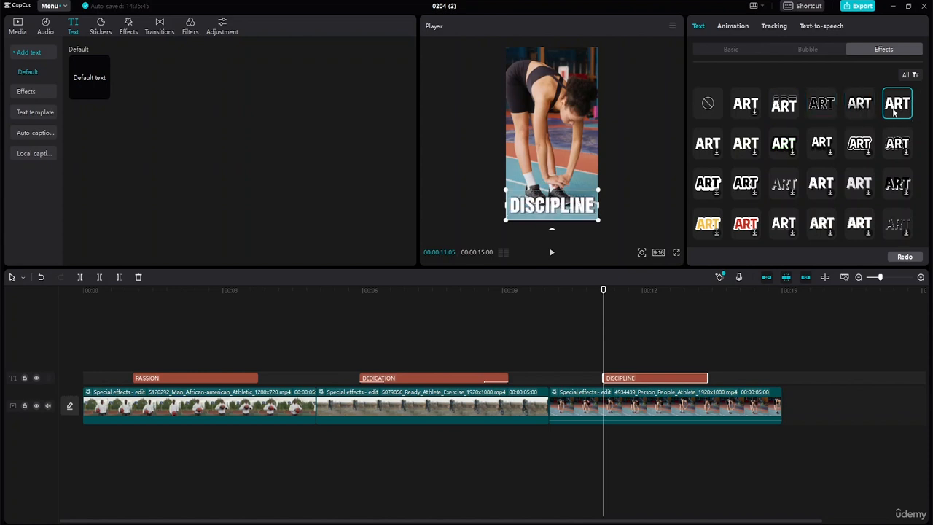
left_click(753, 107)
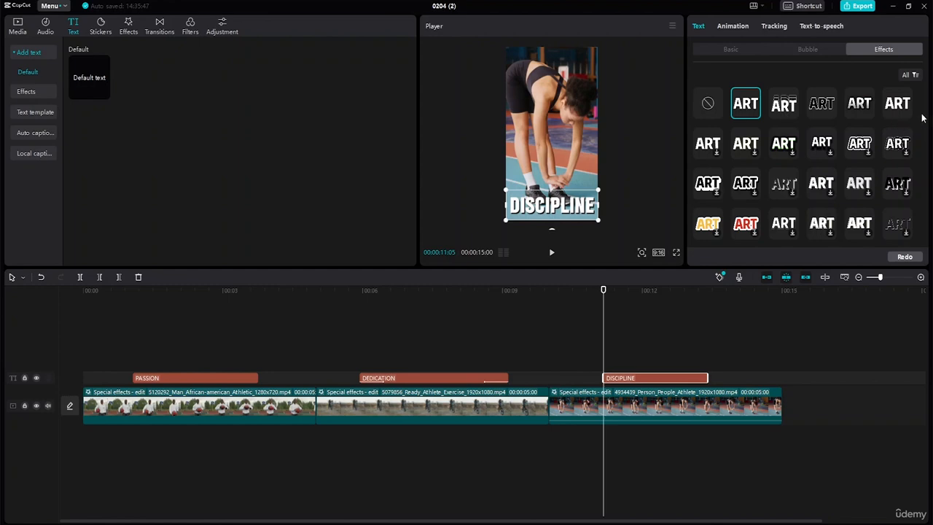
mouse_move(927, 94)
left_mouse_down()
mouse_move(927, 195)
mouse_move(927, 92)
left_mouse_up()
left_click(790, 145)
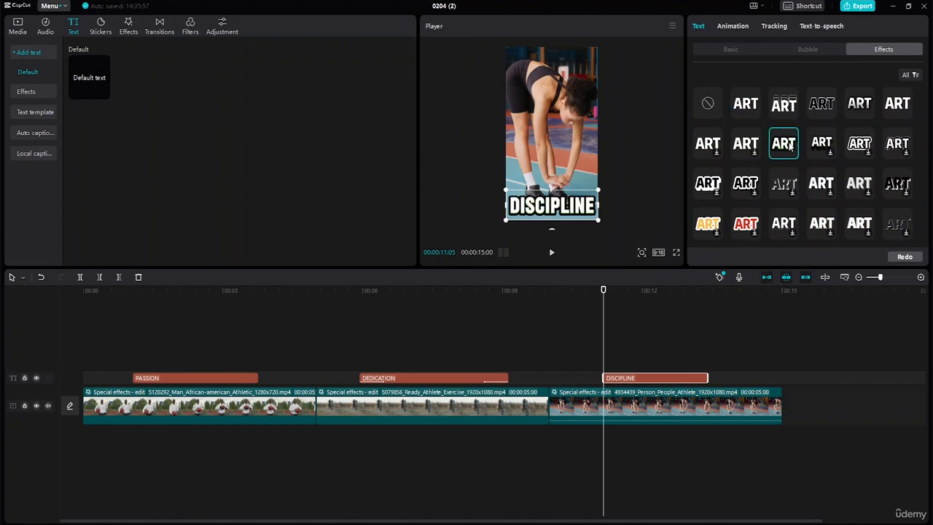
left_click(748, 146)
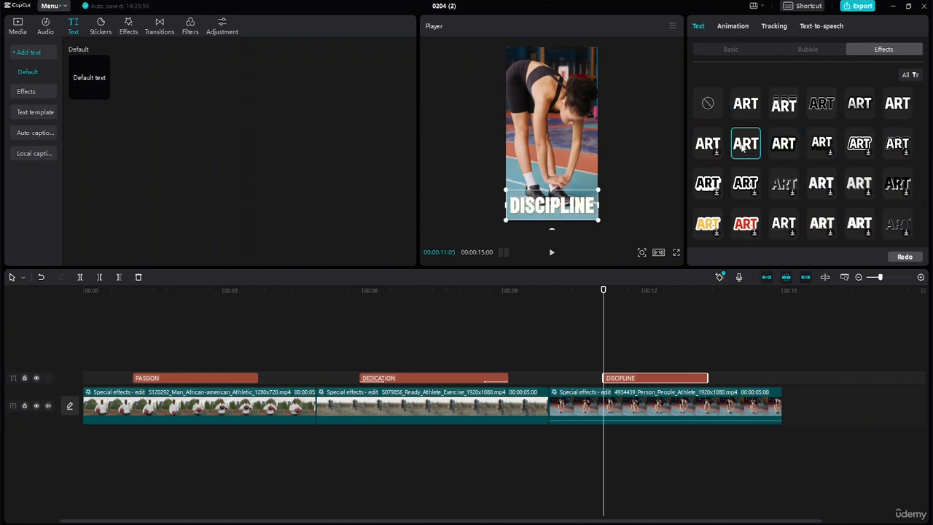
left_click(705, 145)
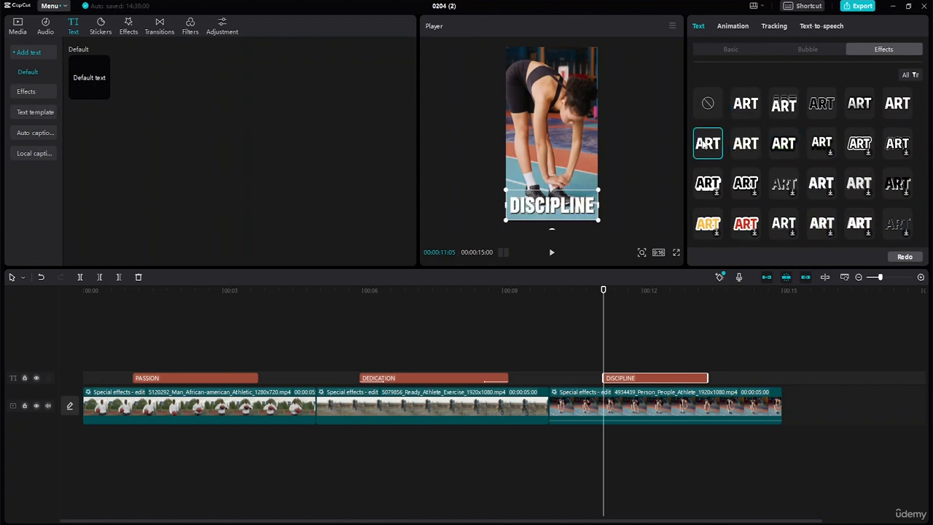
- Reapply the stacked outline echo effect to the DISCIPLINE text and change the text color to black
left_click(820, 107)
left_click(783, 104)
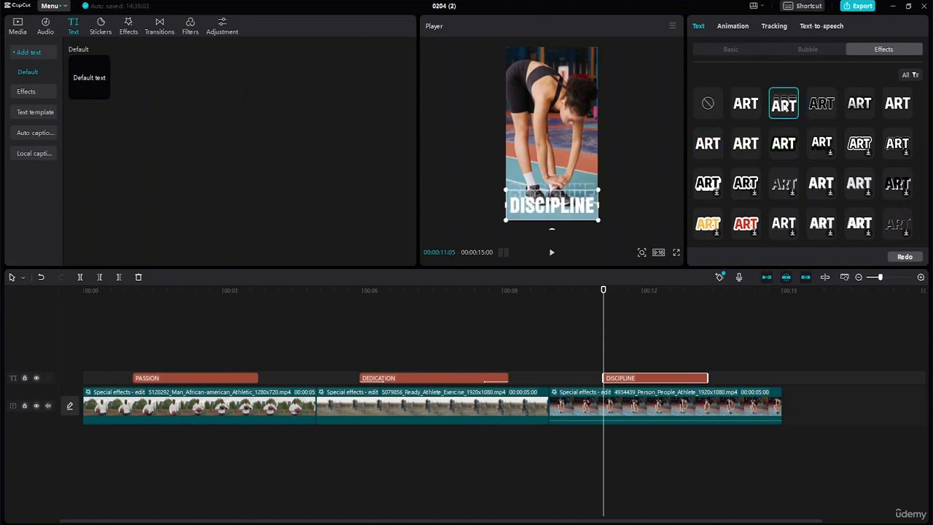
left_click(731, 50)
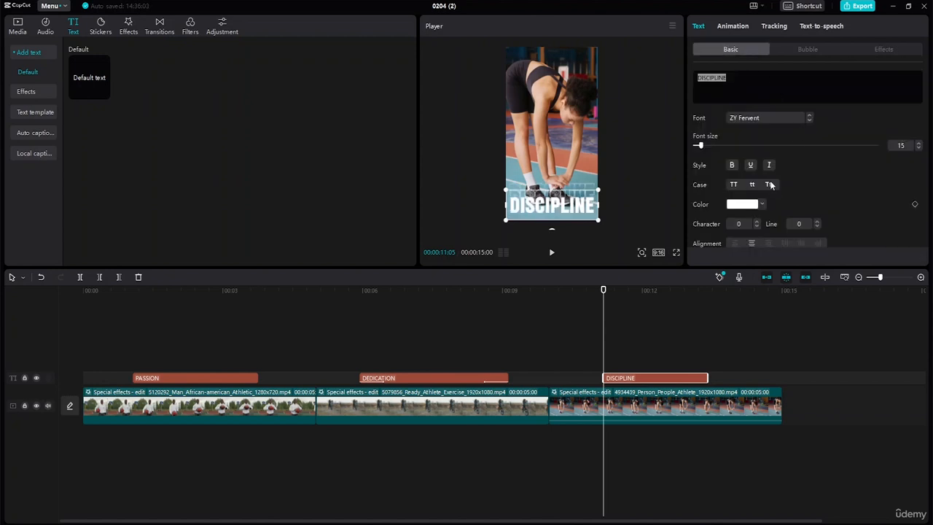
left_click(761, 204)
left_click_drag(707, 227, 695, 323)
left_click(636, 196)
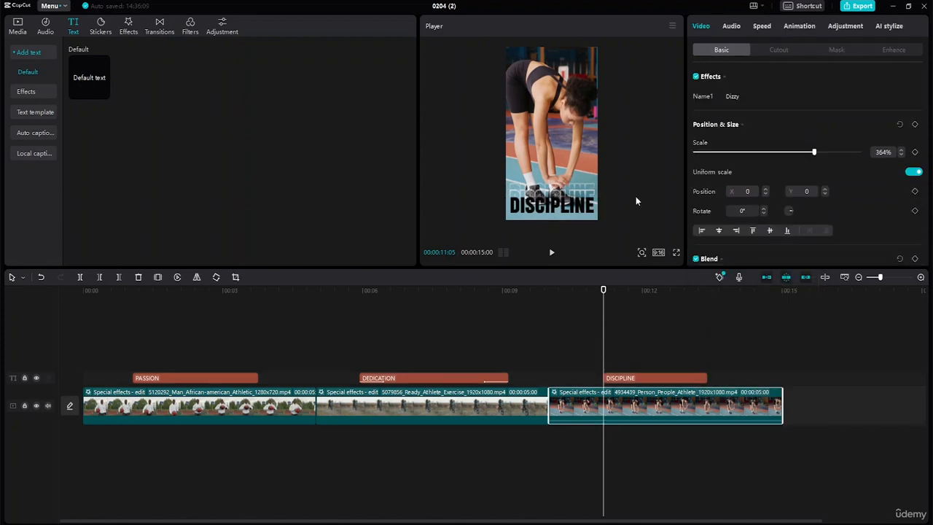
- Lower the DISCIPLINE text to Y -1686 at the frame's bottom edge and raise the third clip to Y 177 so the shoes clear it
left_click_drag(565, 210, 575, 196)
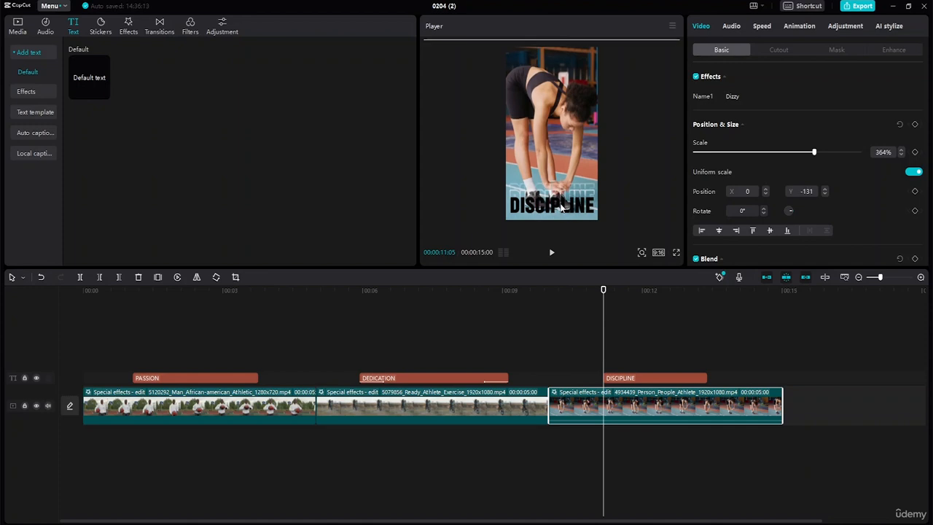
left_click(565, 207)
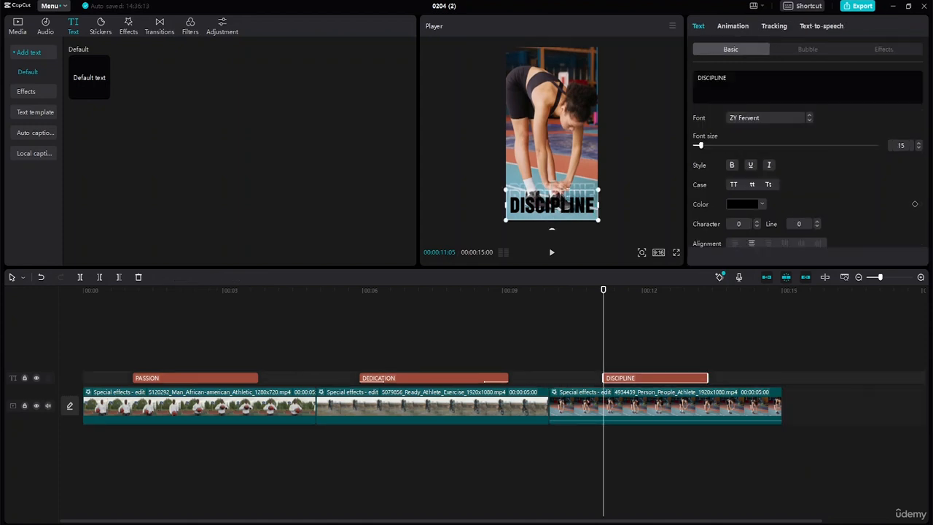
left_click(565, 110)
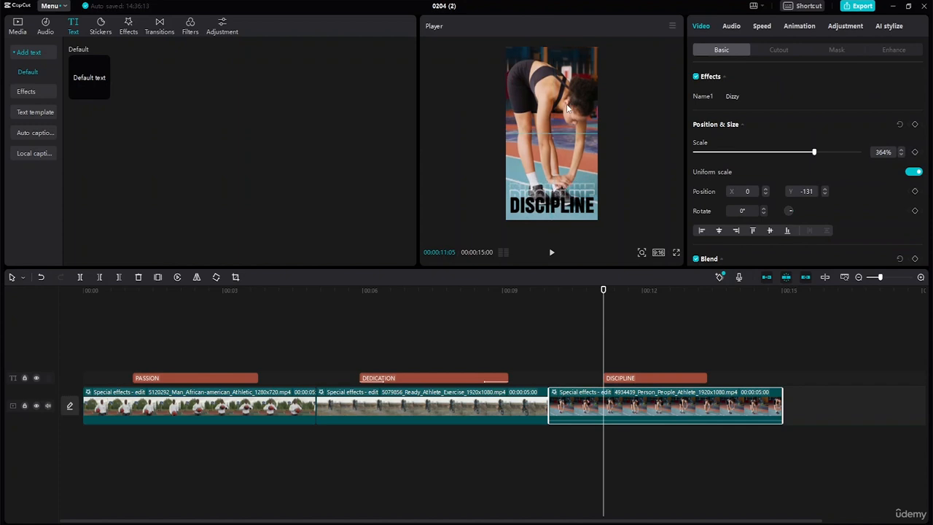
left_click_drag(566, 103, 567, 104)
left_click(557, 212)
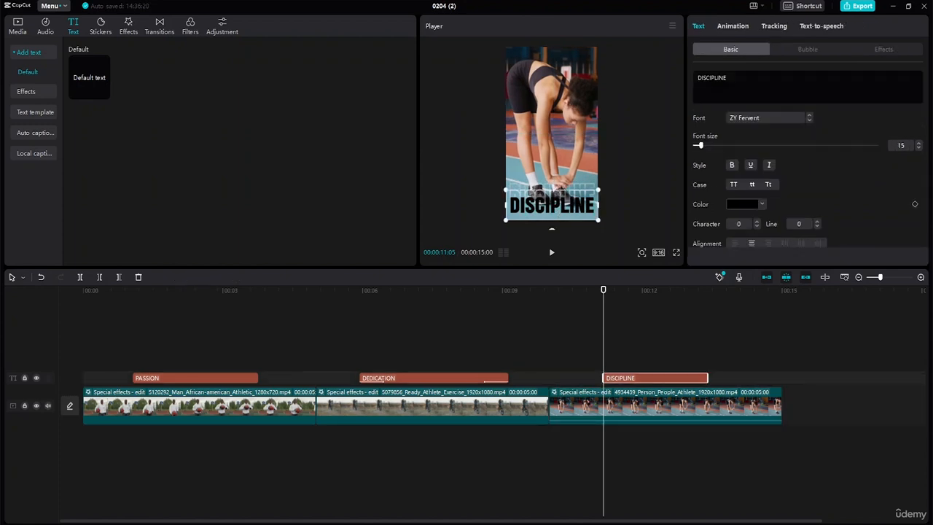
left_click(567, 212)
left_click(563, 210)
mouse_move(552, 209)
left_mouse_down()
mouse_move(573, 211)
mouse_move(564, 215)
left_mouse_up()
left_click_drag(571, 142, 567, 134)
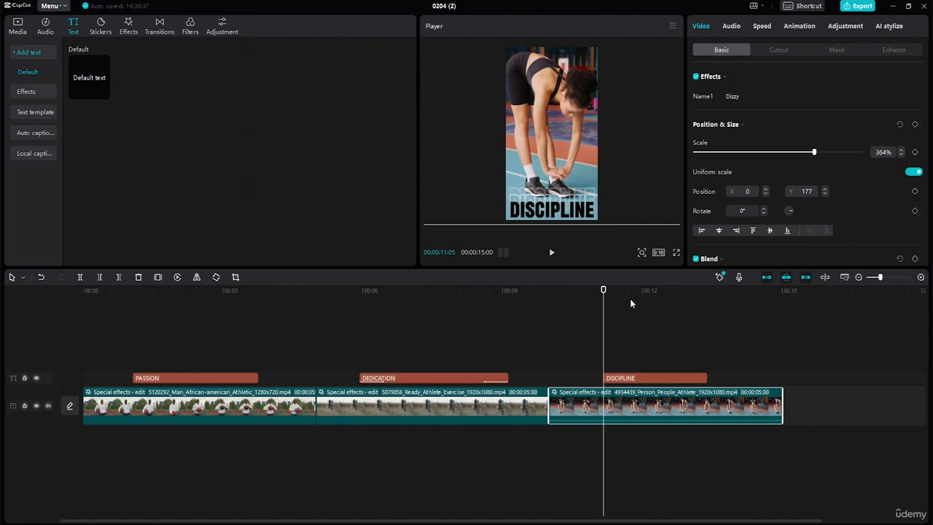
- Add a position keyframe at the DISCIPLINE text's start, 00:00:11:05, and place the text below the frame at Y -2484
left_click(629, 374)
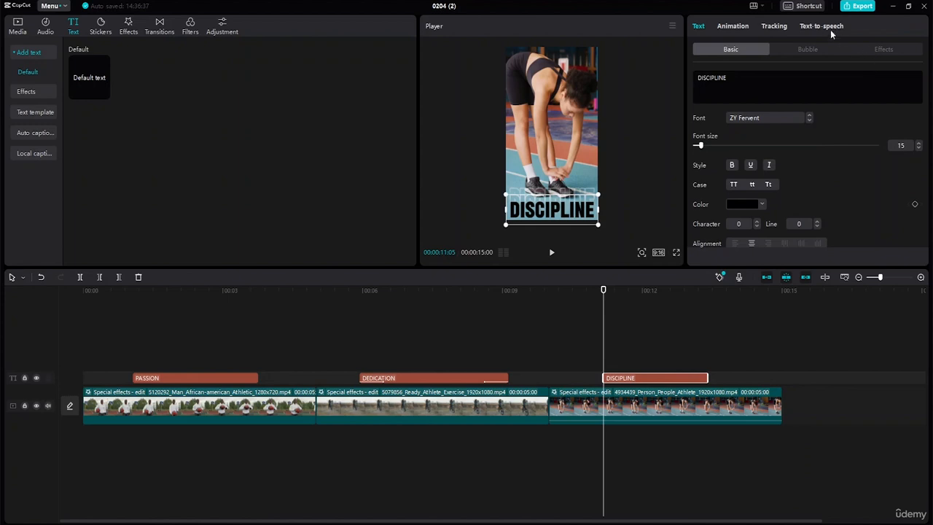
left_click(875, 51)
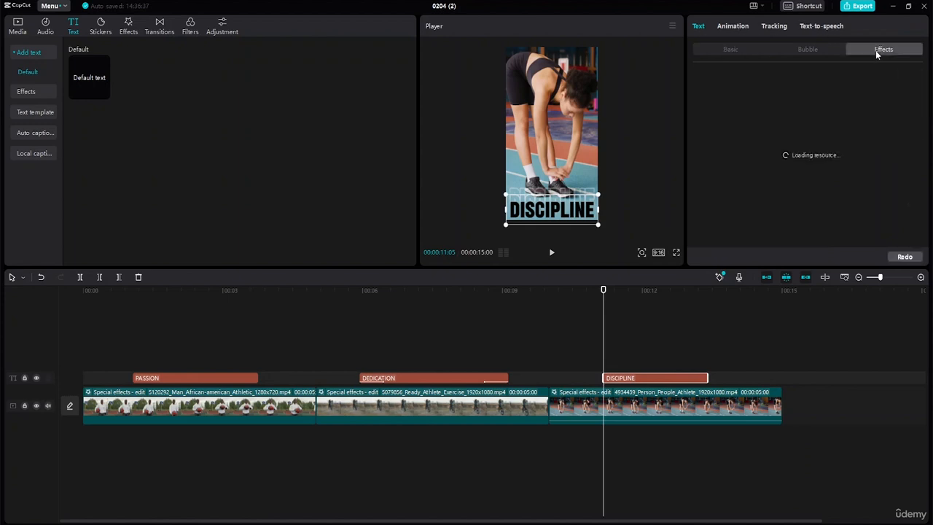
left_click(732, 28)
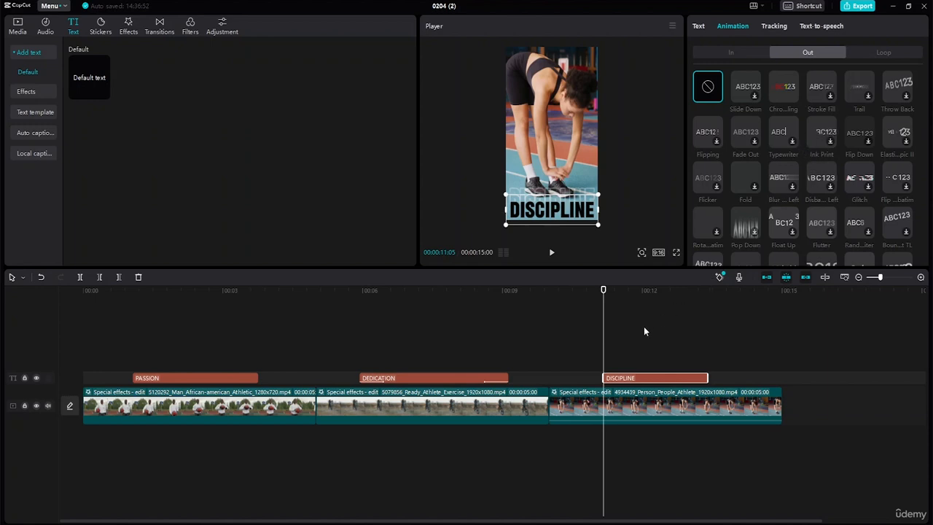
left_click(703, 27)
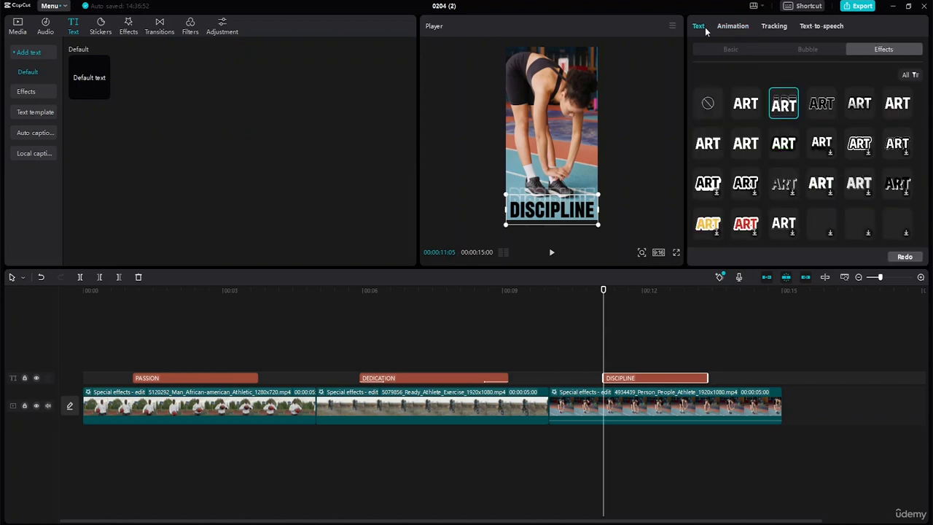
left_click(737, 49)
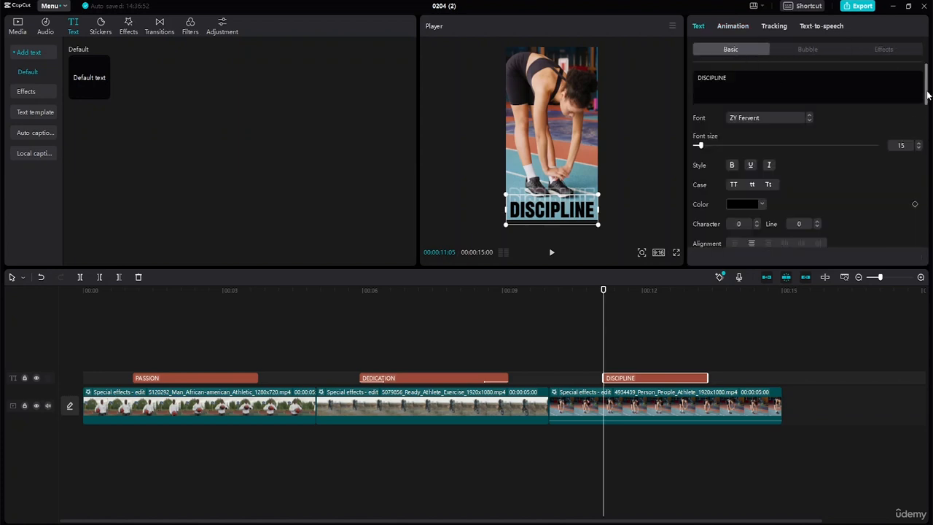
scroll(930, 109, "down", 1)
scroll(930, 113, "down", 5)
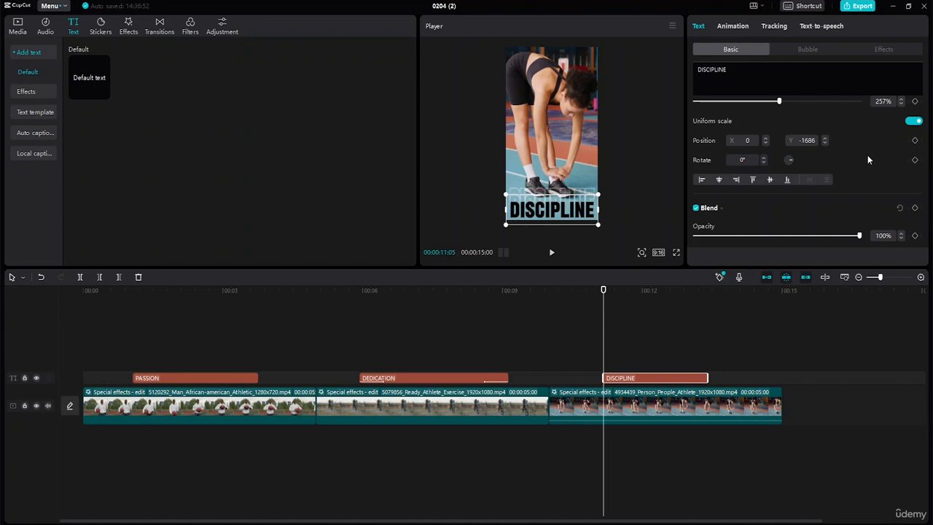
left_click(914, 142)
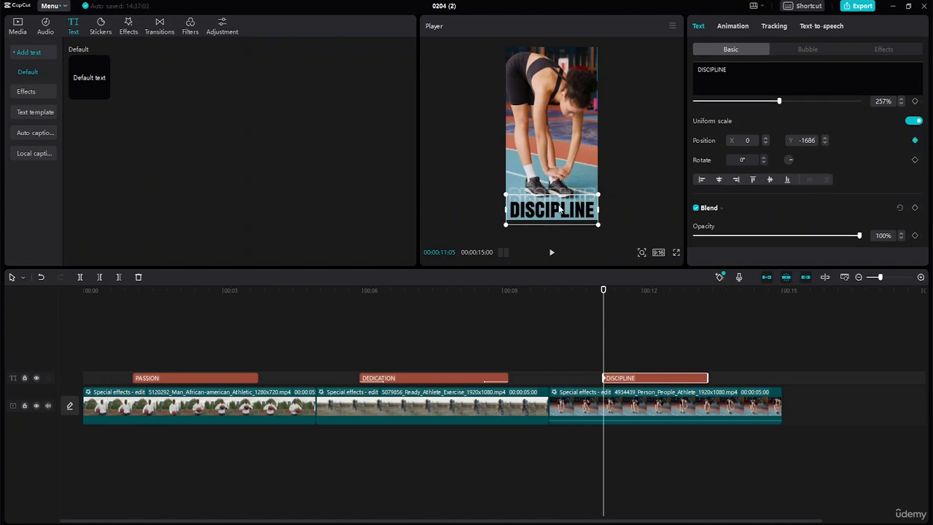
left_click_drag(558, 213, 559, 248)
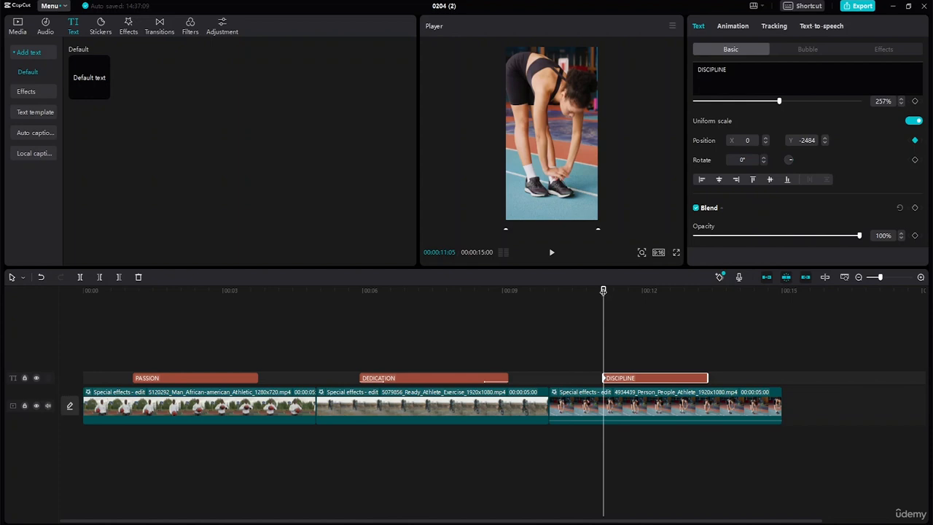
- At 00:00:11:23, move the DISCIPLINE text back up to the frame's bottom edge to keyframe its entrance
left_click_drag(603, 291, 631, 298)
left_click(555, 231)
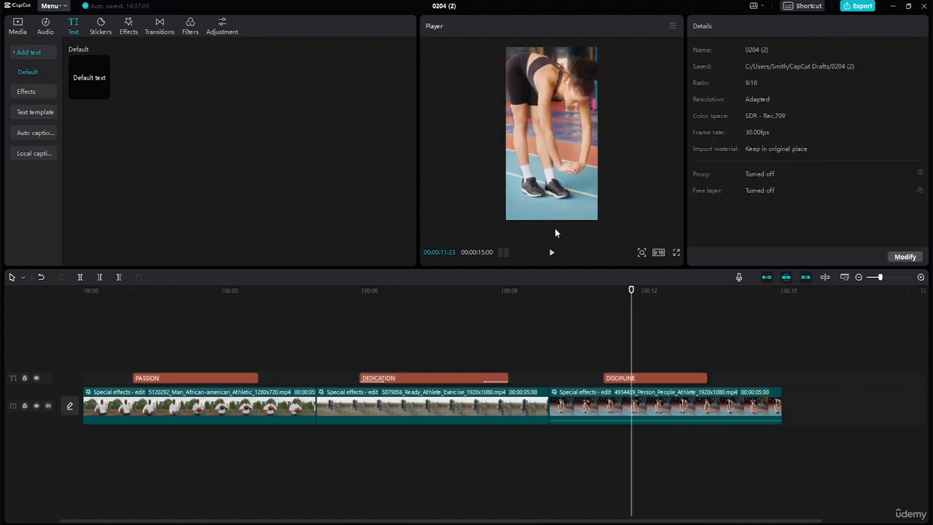
left_click(672, 379)
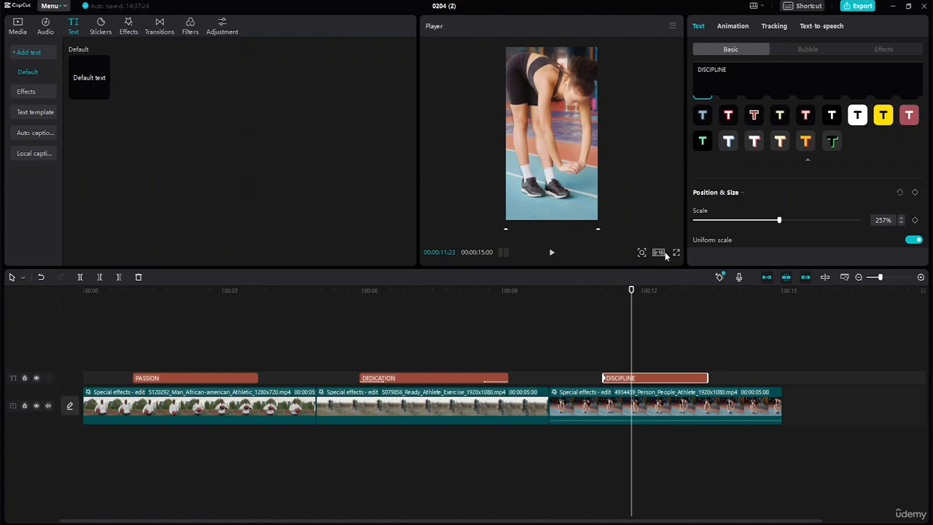
left_click(642, 253)
left_click_drag(624, 269, 616, 270)
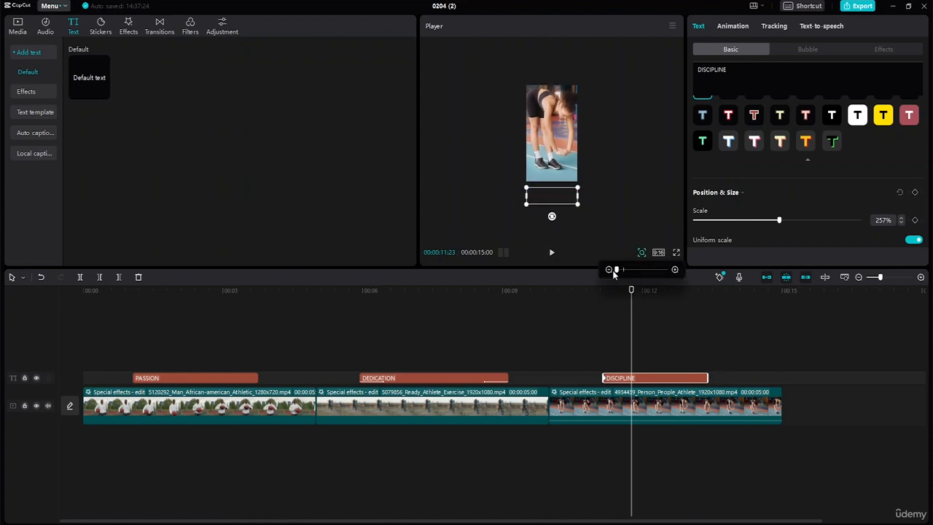
left_click_drag(557, 200, 559, 180)
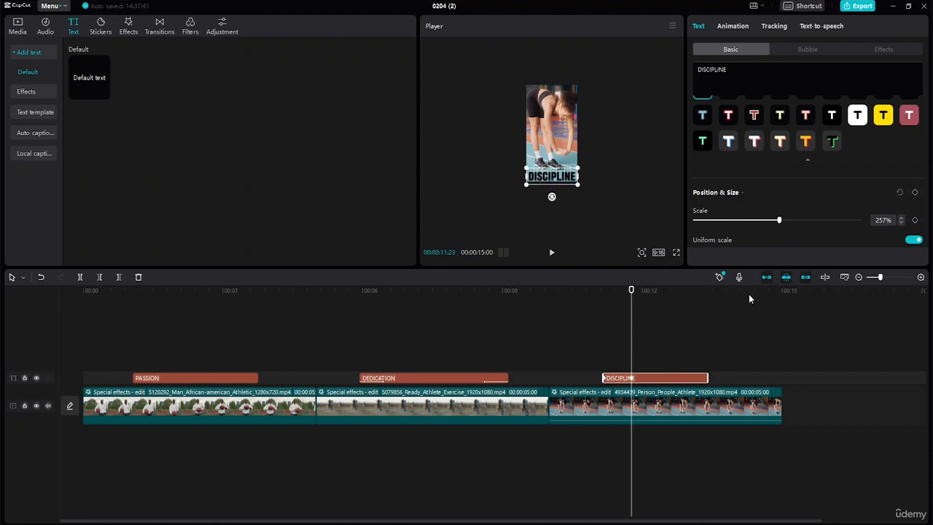
- Add a scale keyframe to the DISCIPLINE text at 00:00:12:28 and move the text below the frame at 00:00:13:09
left_click_drag(632, 299, 686, 300)
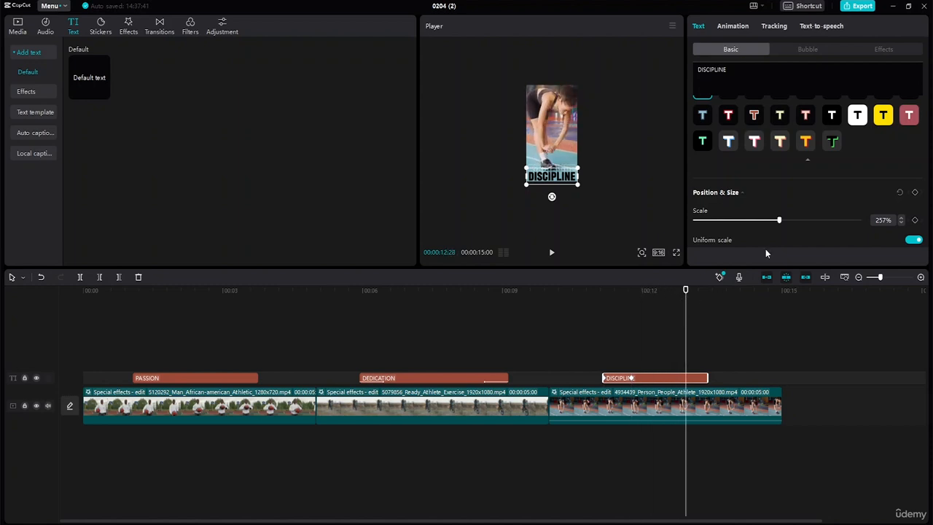
left_click(916, 221)
left_click_drag(688, 291, 707, 291)
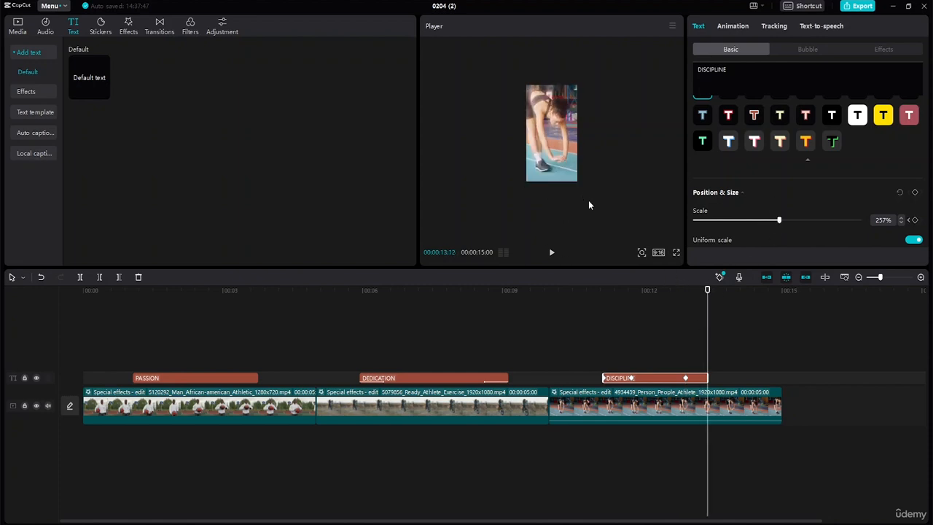
left_click_drag(707, 291, 702, 291)
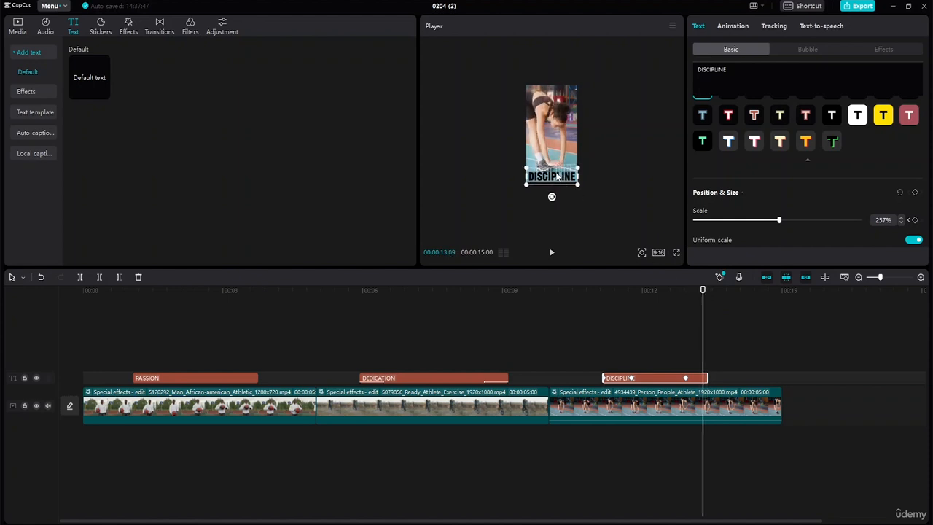
left_click_drag(554, 173, 554, 194)
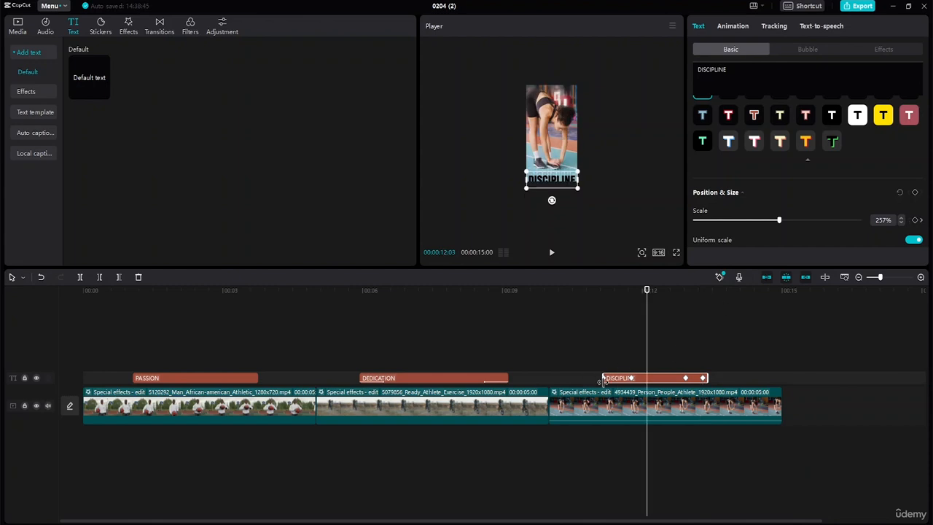
- Extend the DISCIPLINE text at both ends on the timeline and shift its inner keyframes outward toward the new start and end
left_click_drag(603, 379, 588, 377)
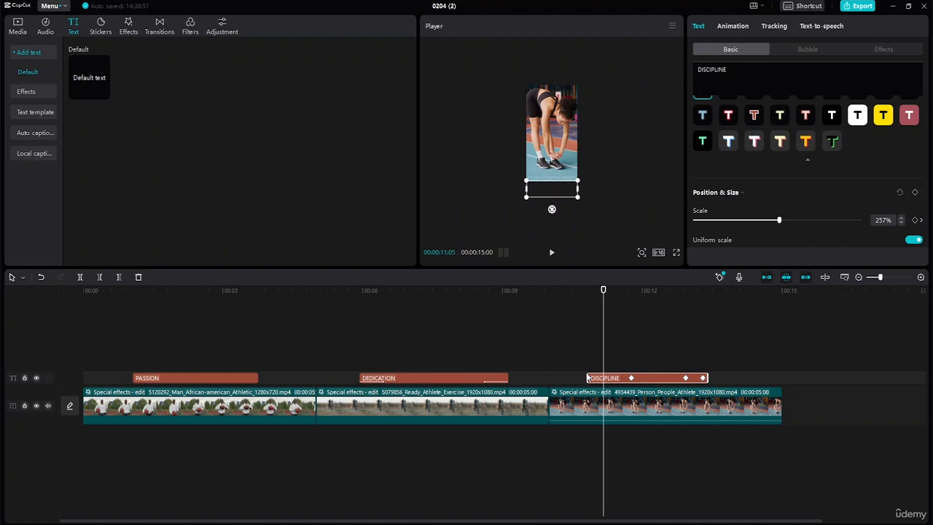
left_click(631, 379)
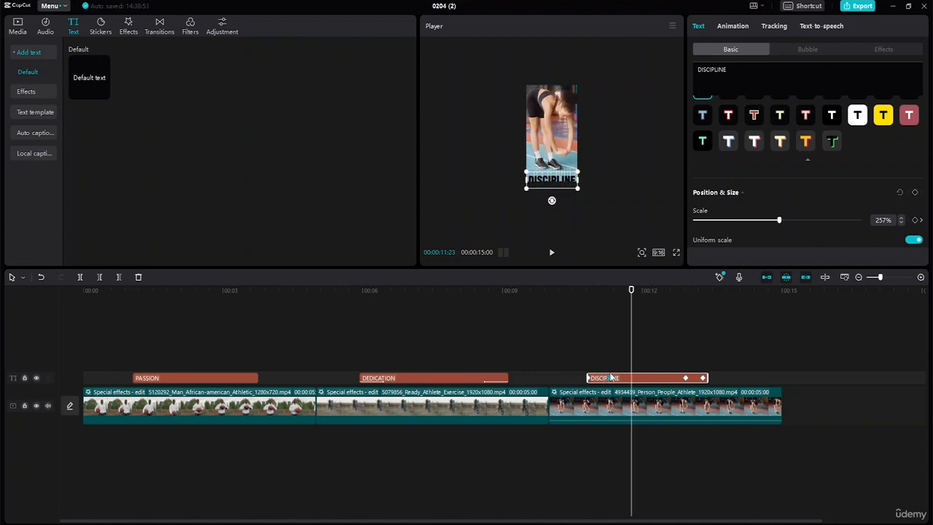
left_click_drag(706, 378, 726, 377)
left_click(703, 380)
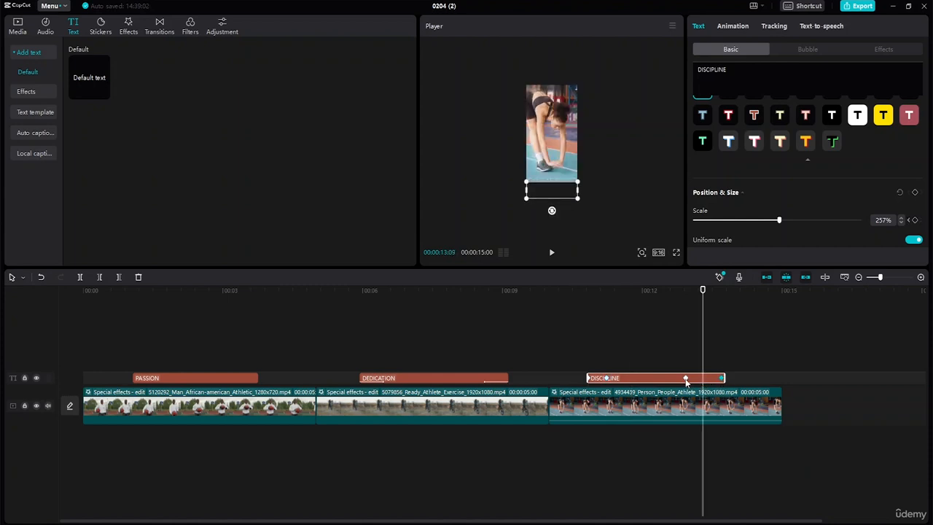
left_click(685, 378)
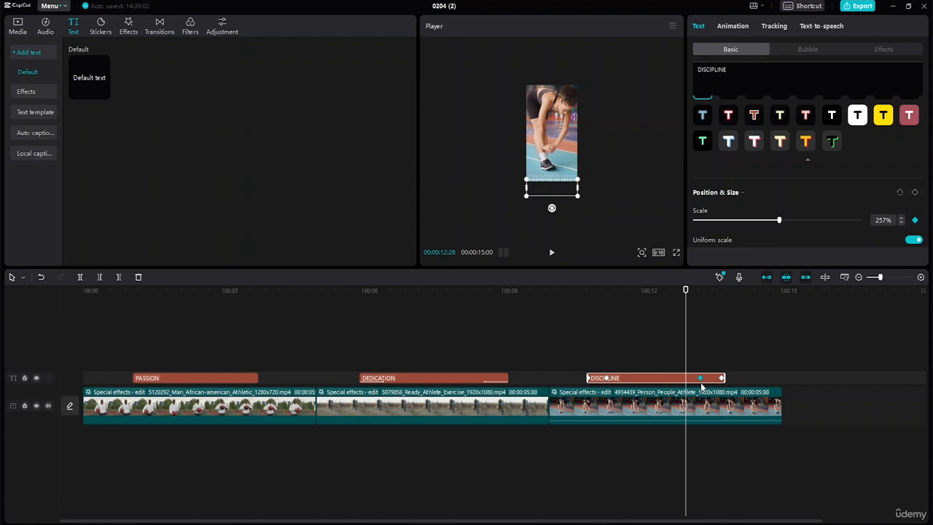
- Stretch the Dizzy effect on the third clip to span the same time range as the DISCIPLINE text
left_click(649, 411)
left_click(557, 394)
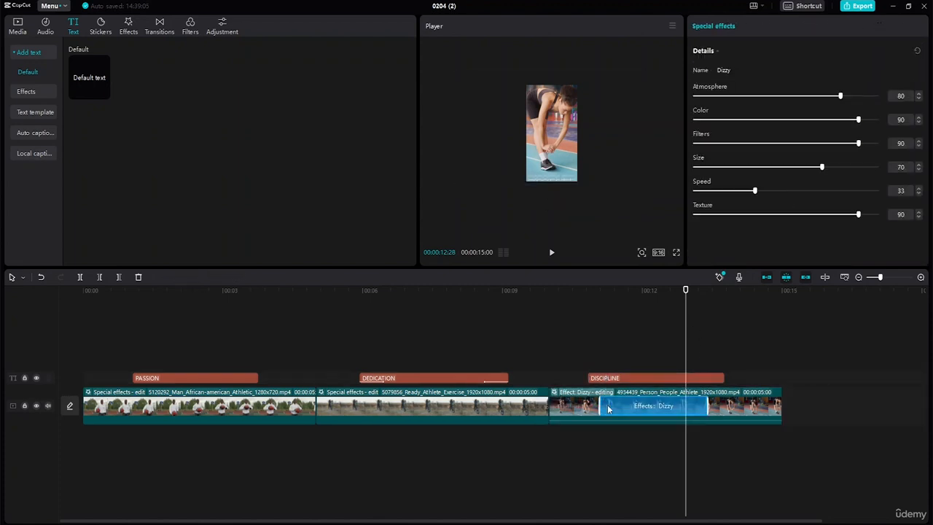
left_click_drag(609, 408, 588, 402)
left_click_drag(711, 403, 724, 404)
left_click(762, 444)
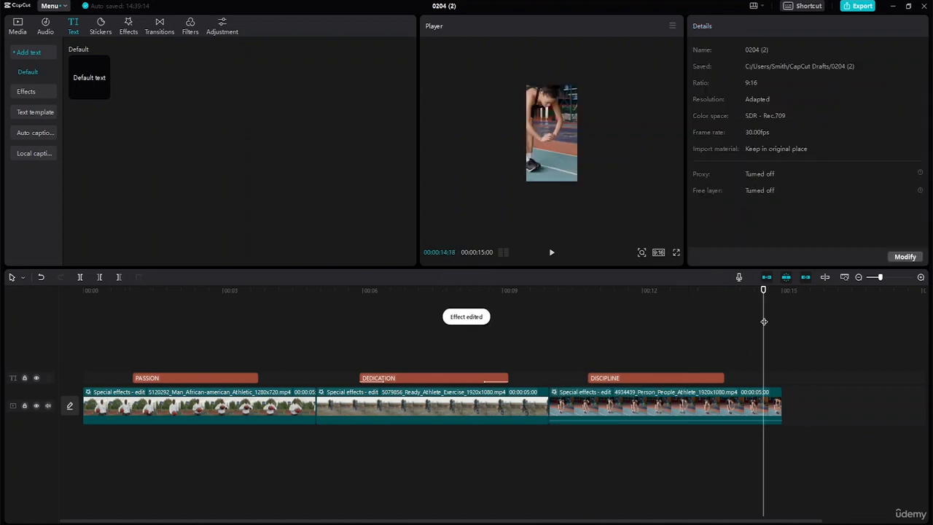
- Restore the preview zoom so the frame fills the player and play the whole video from the start to review it
left_click_drag(763, 290, 54, 164)
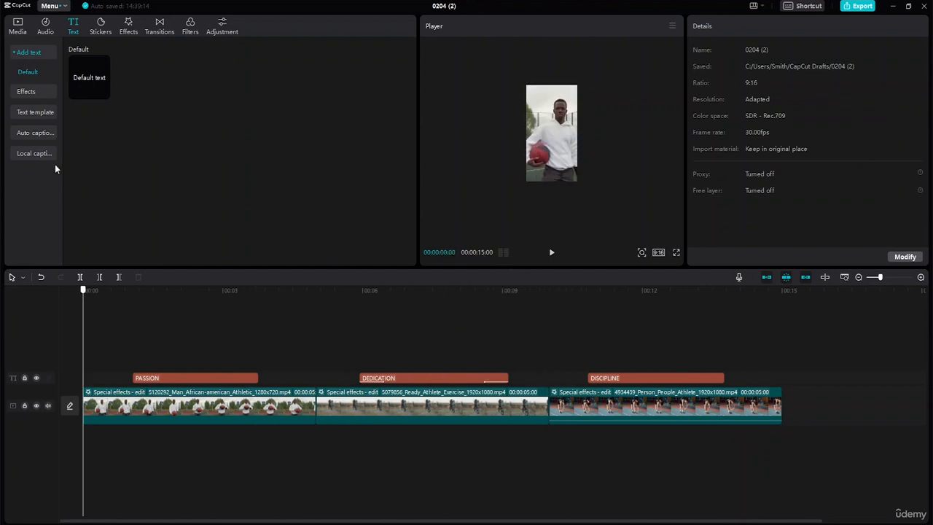
left_click(642, 253)
left_click(674, 271)
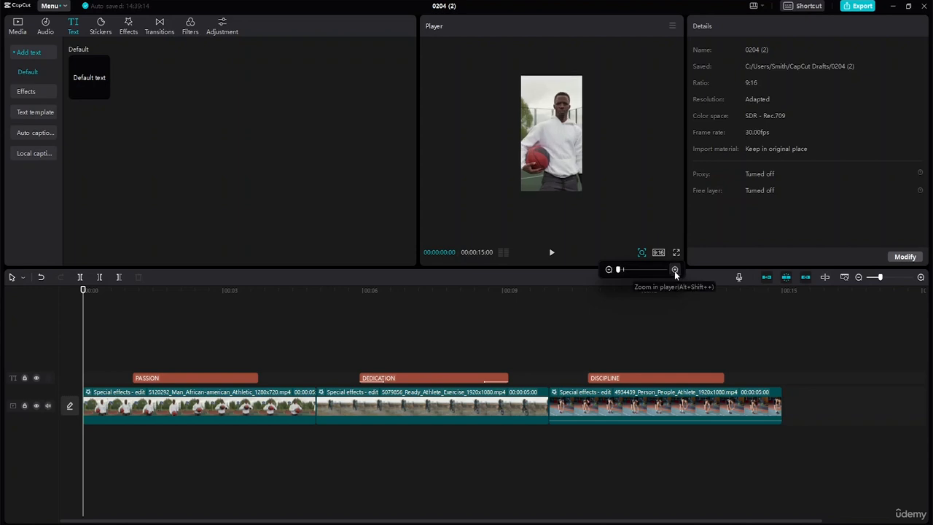
left_click(674, 270)
left_click(674, 270)
left_click(675, 270)
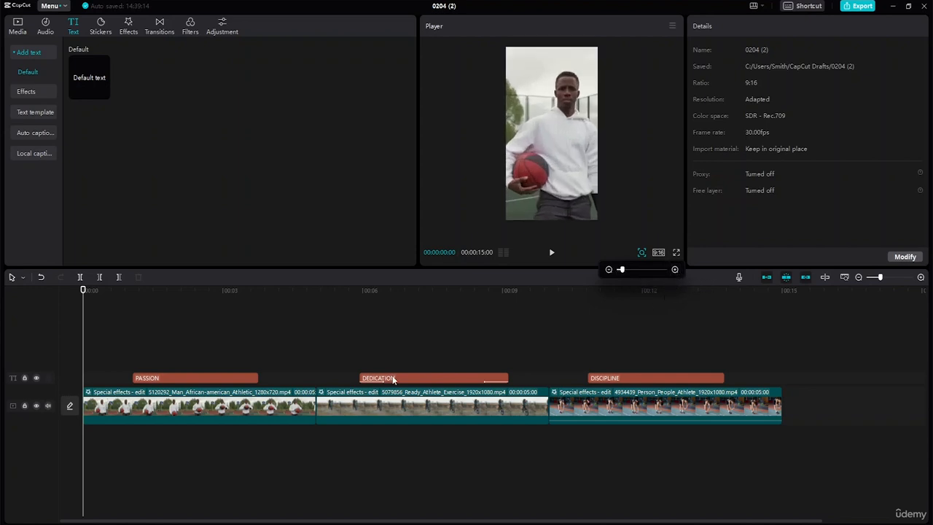
left_click(552, 253)
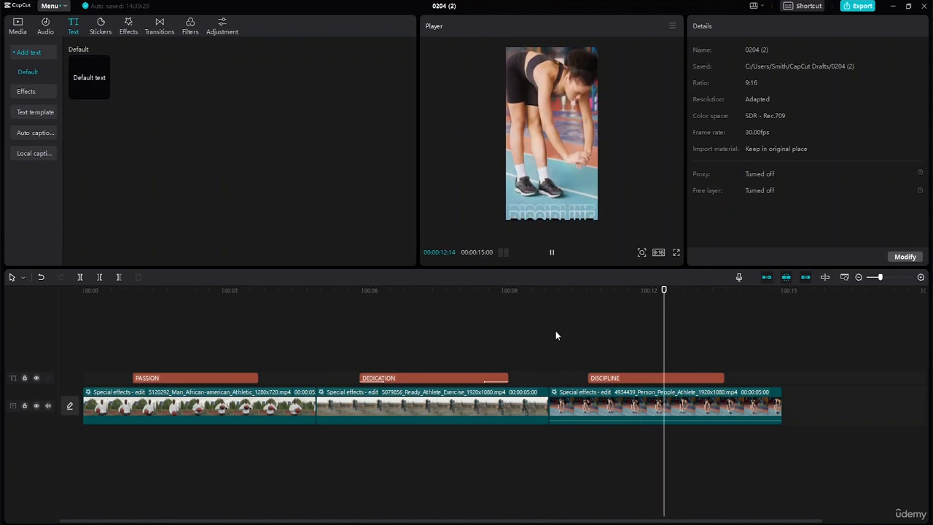
key("space")
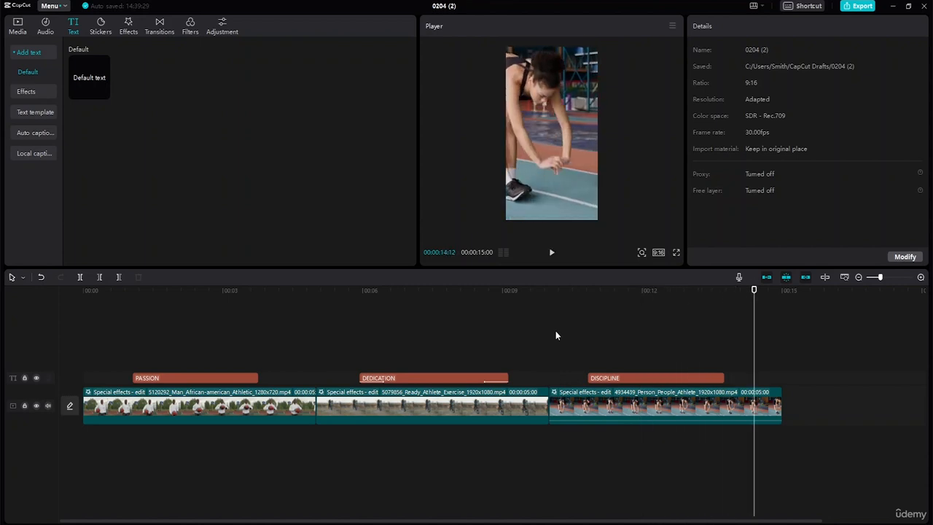
- Shift the DISCIPLINE text's second keyframe closer to its start, about 00:00:11:00, and its third keyframe to about 00:00:13:16
left_click(650, 420)
left_click(634, 378)
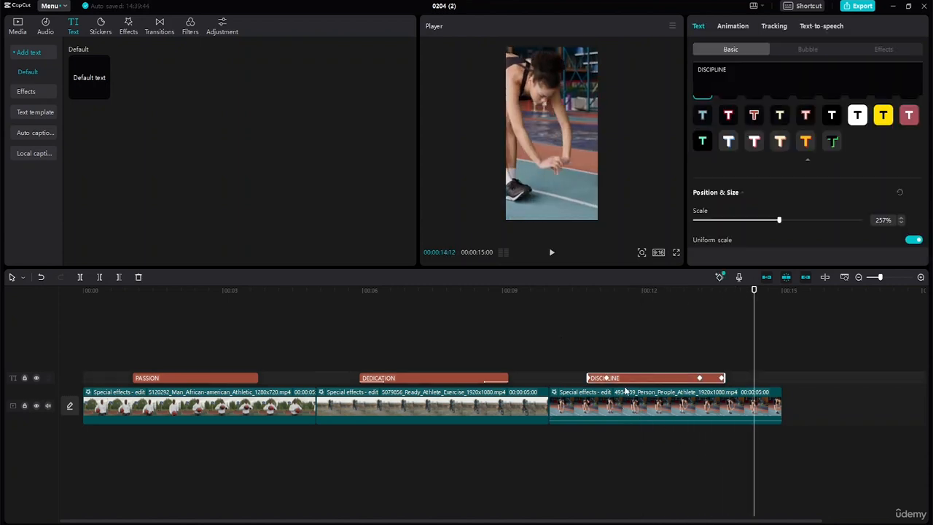
left_click(606, 378)
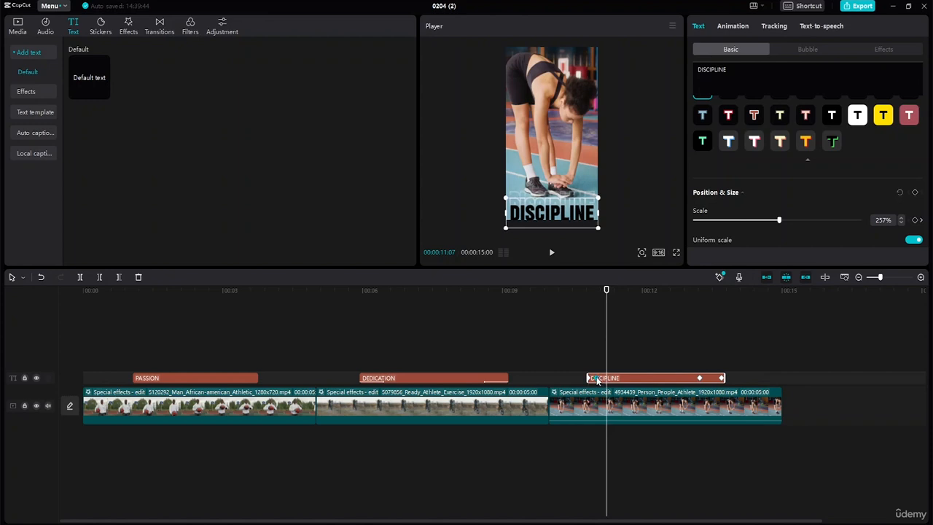
left_click(702, 379)
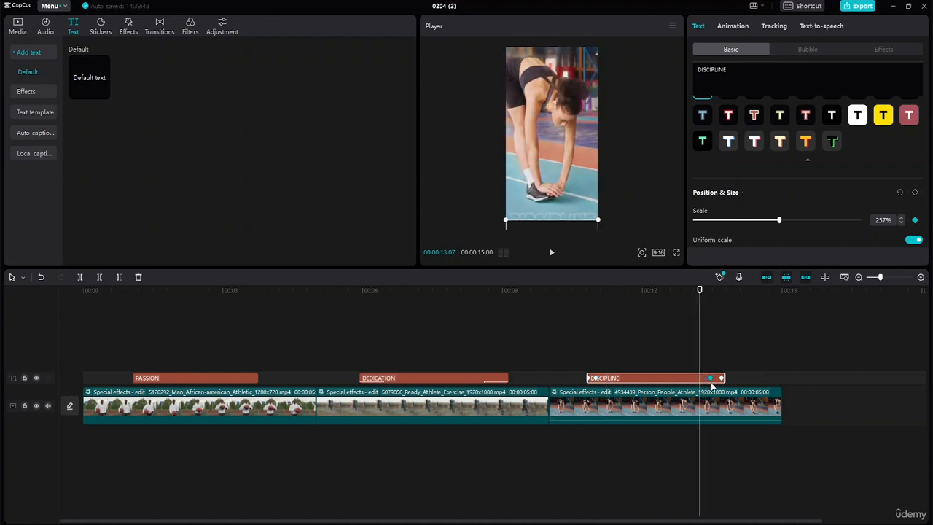
left_click_drag(700, 290, 715, 346)
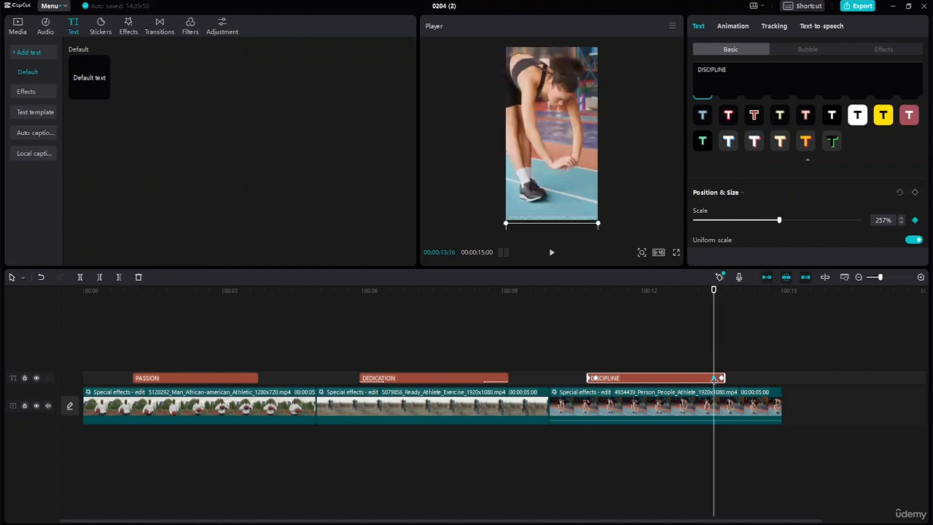
- Delete the last two keyframes of the DISCIPLINE text, at 00:00:13:16 and 00:00:13:21
key("Delete")
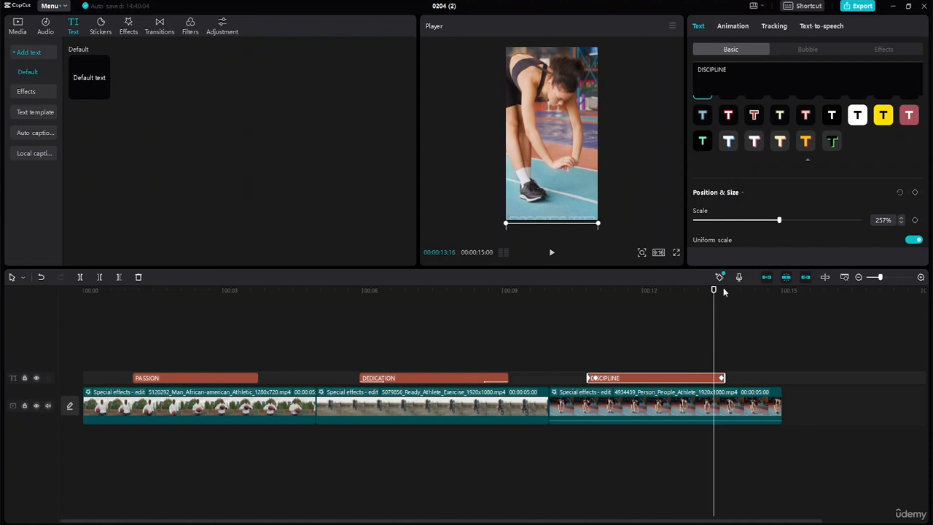
left_click_drag(713, 292, 597, 312)
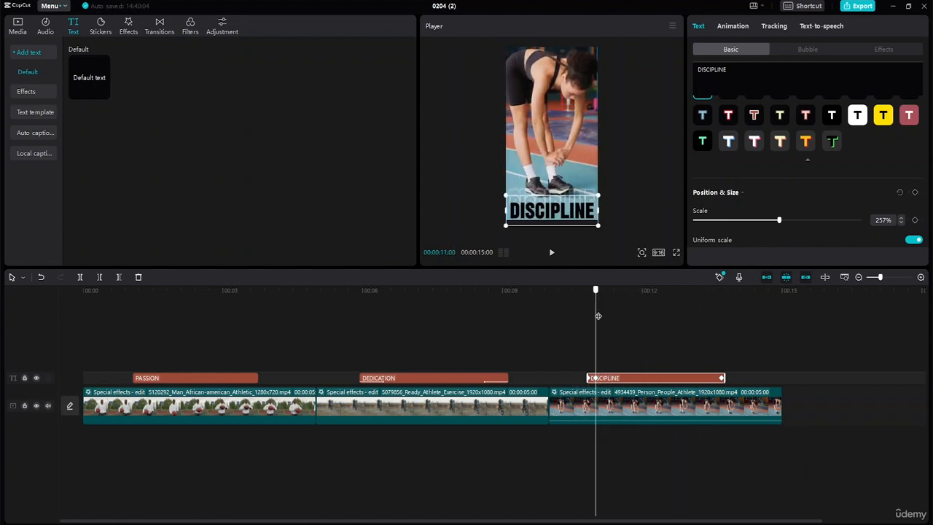
left_click(722, 381)
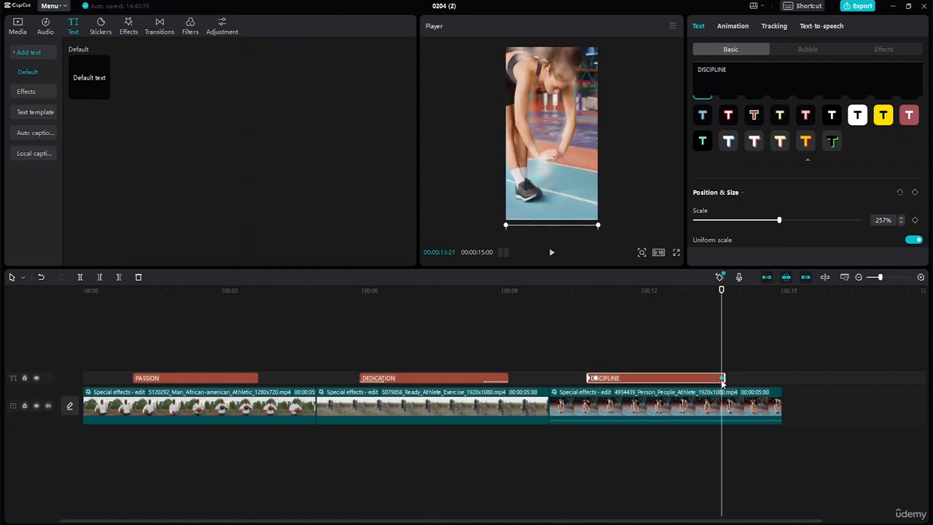
left_click_drag(722, 383, 723, 384)
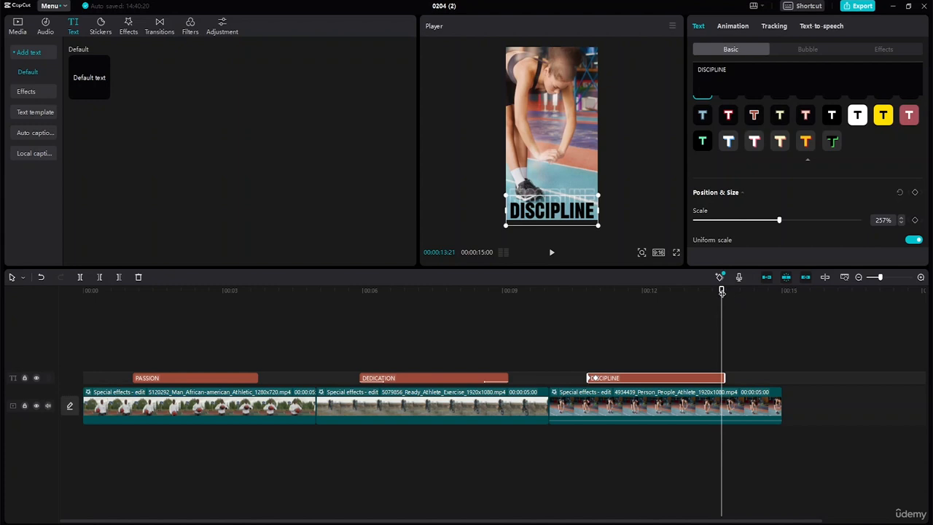
- Fade out the DISCIPLINE text with opacity keyframes of 100% at 00:00:13:11 and 0% at 00:00:13:21
mouse_move(722, 292)
left_mouse_down()
mouse_move(547, 227)
mouse_move(577, 246)
mouse_move(737, 290)
mouse_move(720, 292)
left_mouse_up()
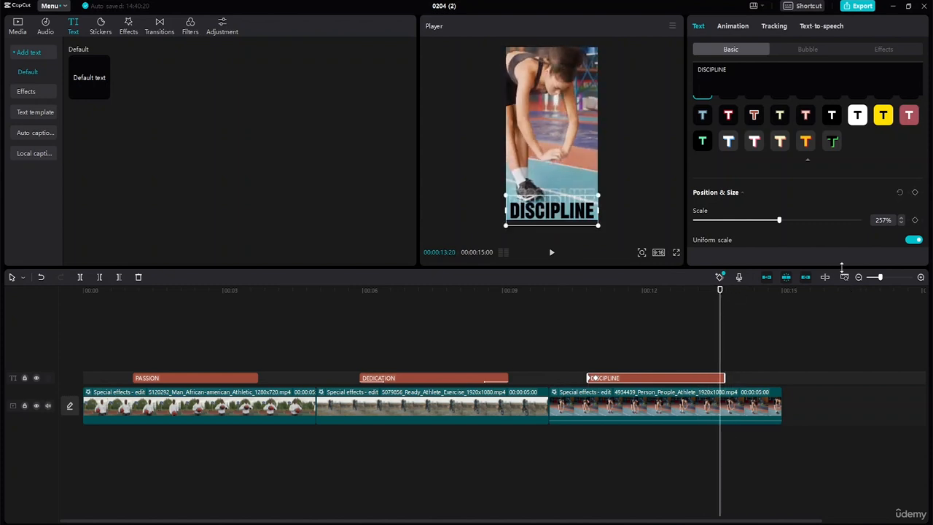
left_click_drag(720, 290, 701, 288)
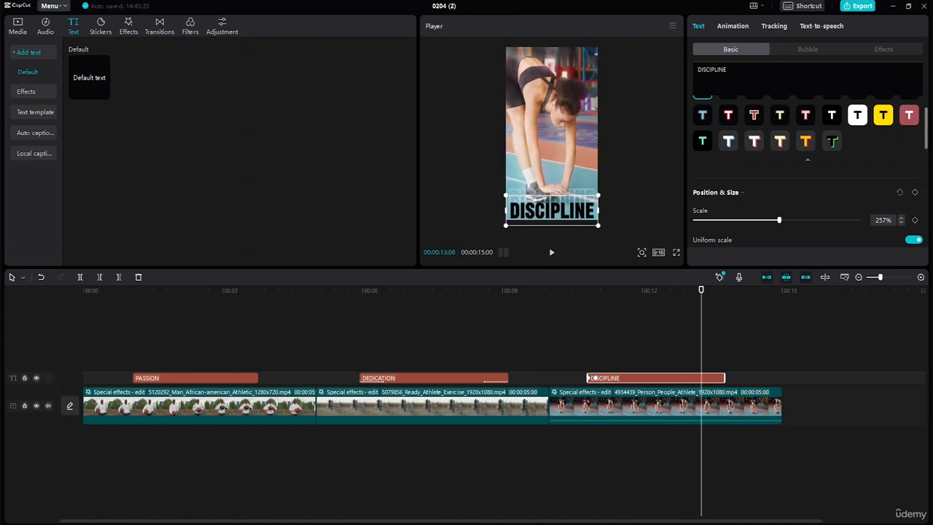
left_click_drag(926, 122, 928, 171)
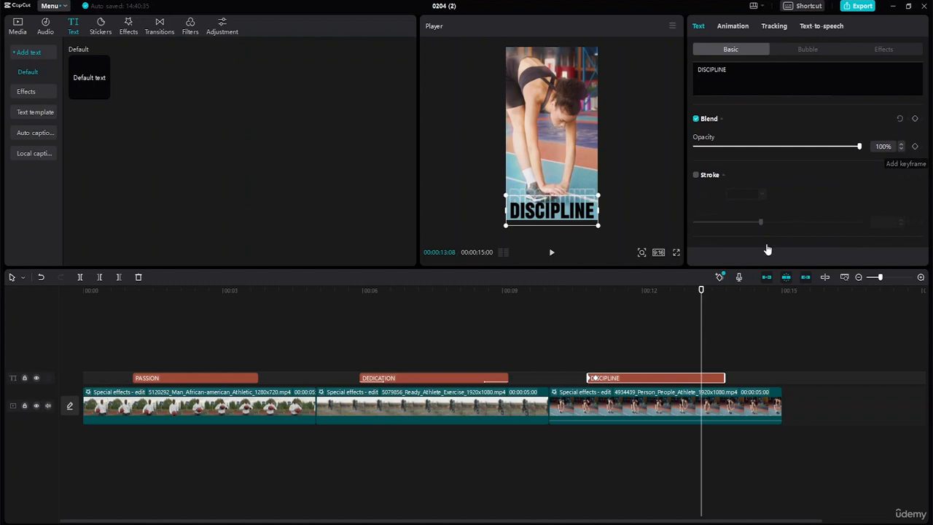
left_click_drag(701, 290, 706, 294)
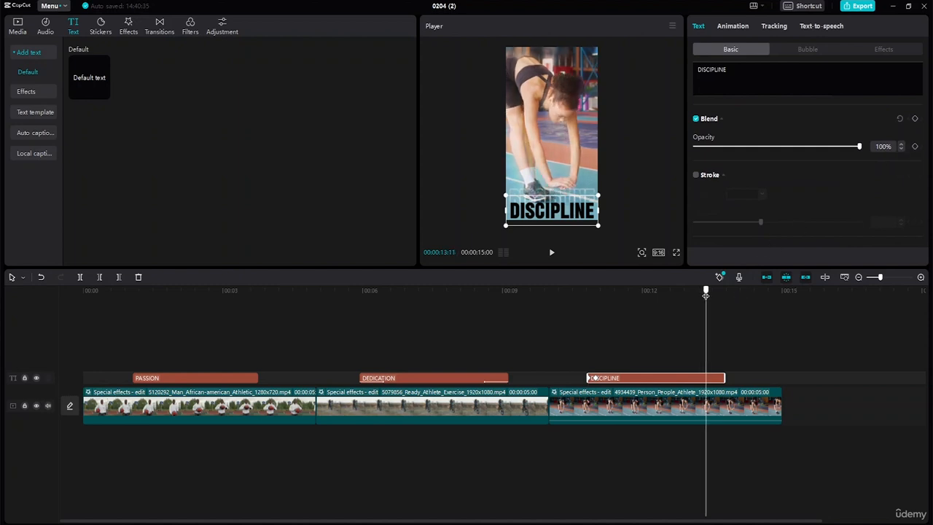
left_click(916, 146)
left_click_drag(706, 292, 721, 296)
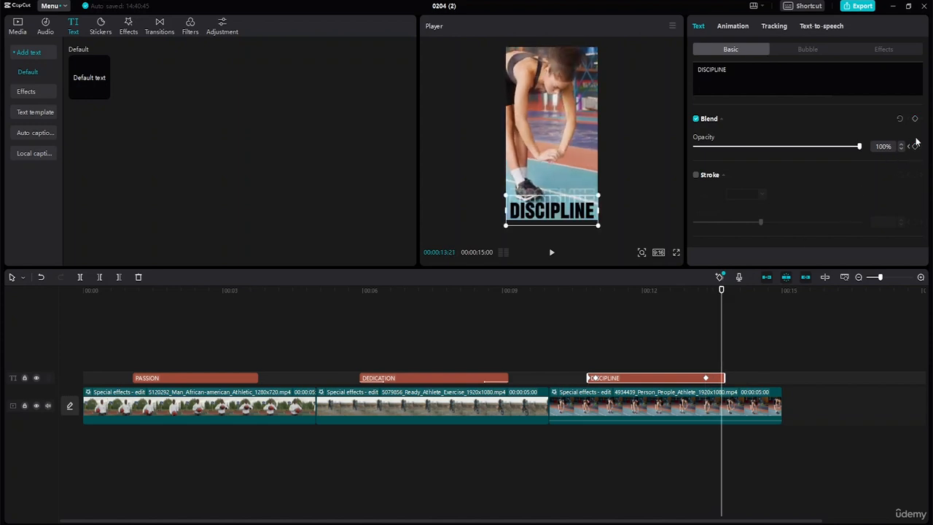
left_click_drag(860, 153, 619, 136)
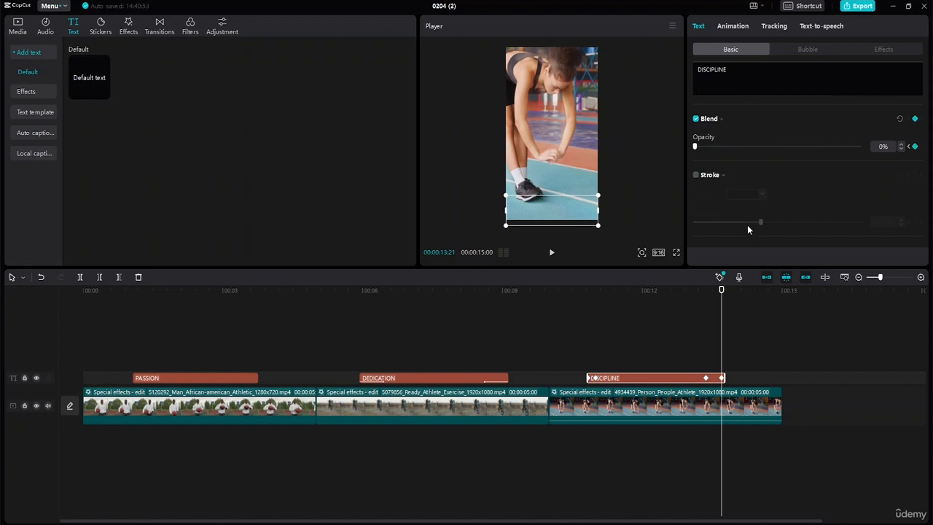
- Play the video through the DISCIPLINE section to review the text's fade-out
left_click_drag(722, 289, 69, 145)
key("space")
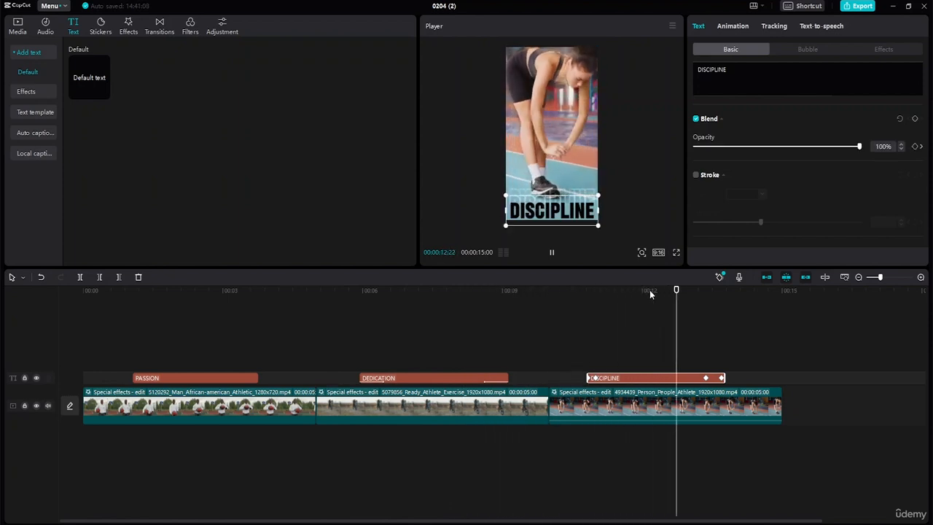
key("space")
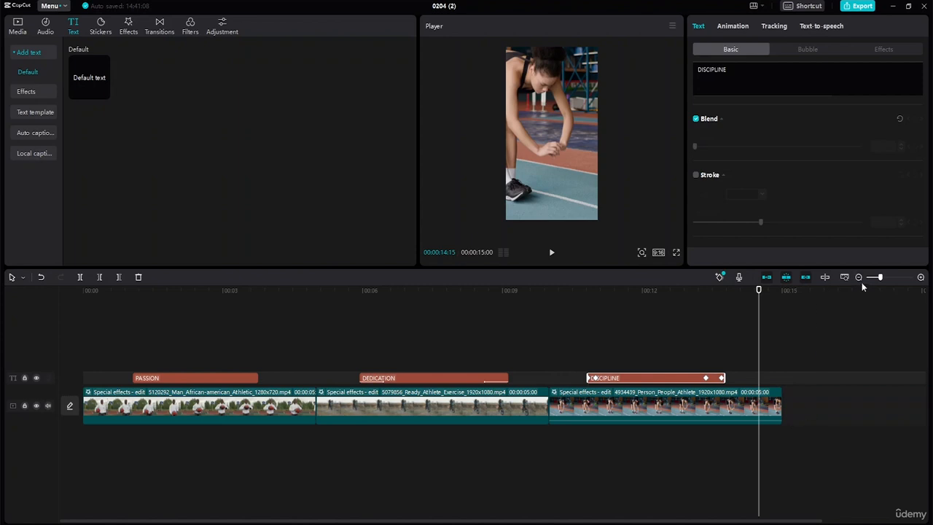
scroll(857, 295, "down", 1)
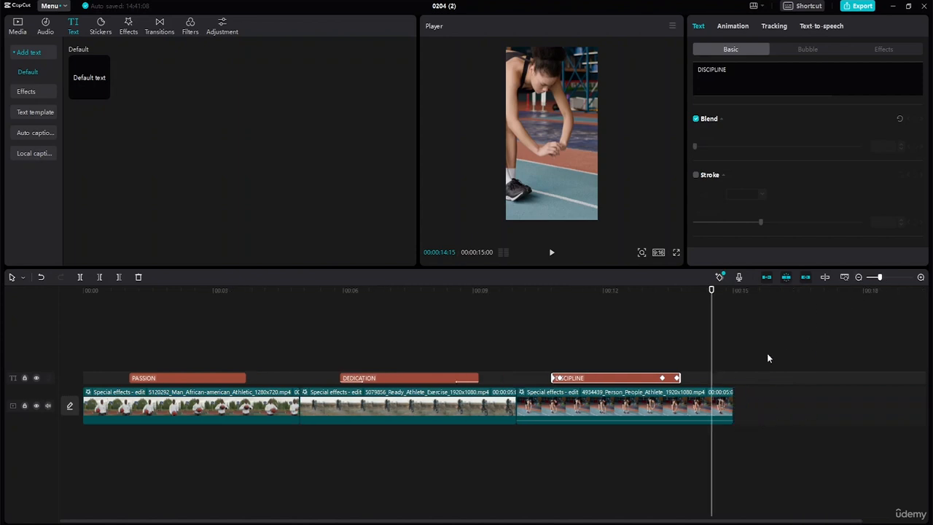
left_click(609, 438)
left_click(412, 378)
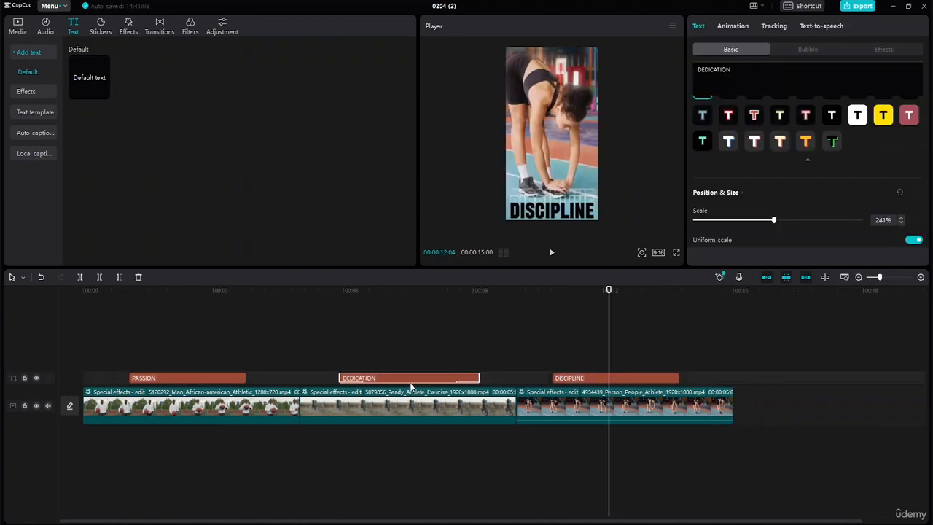
left_click(191, 380)
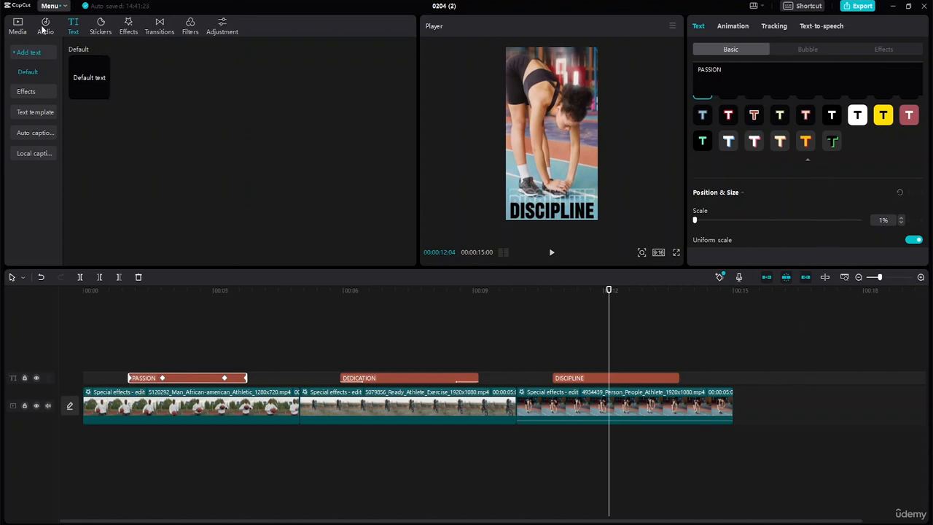
- Import the Short image from the Images resource folder into the project media
left_click(18, 27)
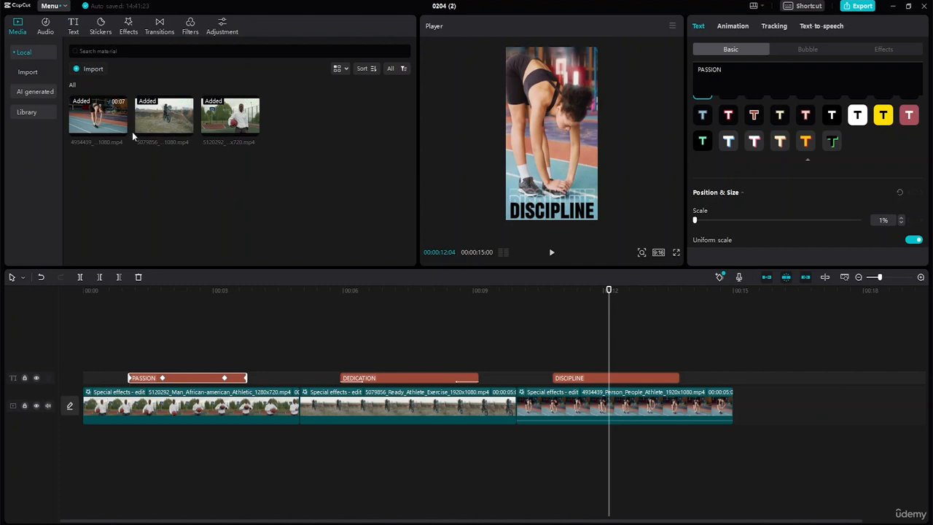
left_click(102, 69)
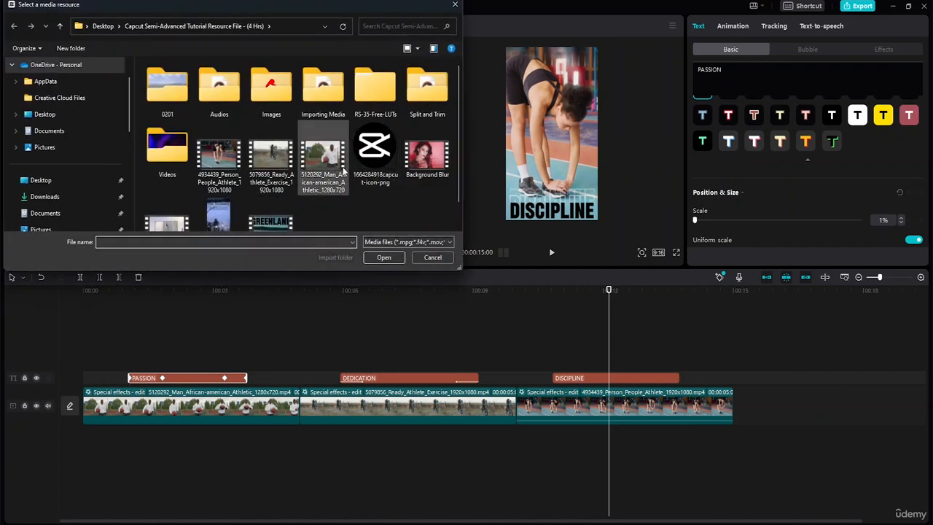
double_click(271, 86)
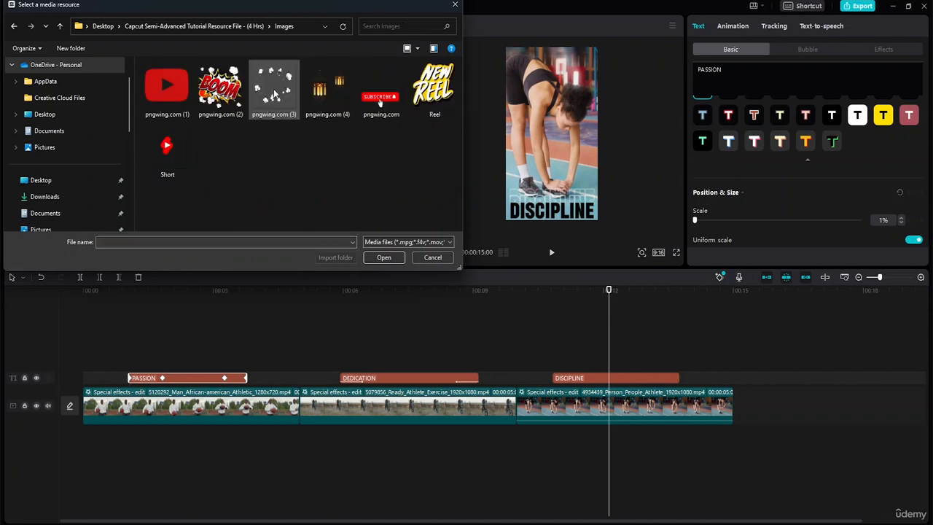
left_click(166, 148)
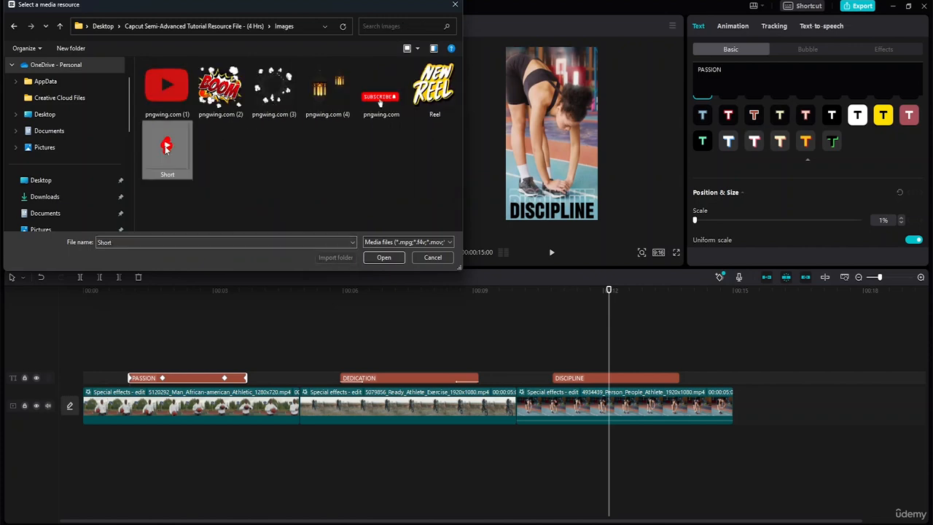
left_click(384, 258)
- Place Short.png on a track above the clips from the start and extend it to the full 15 seconds
mouse_move(292, 127)
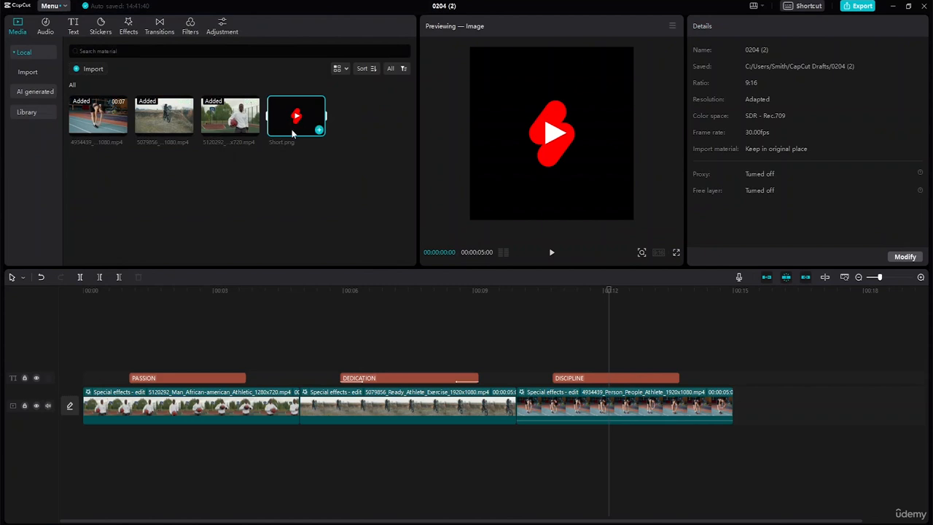
left_click_drag(295, 123, 95, 368)
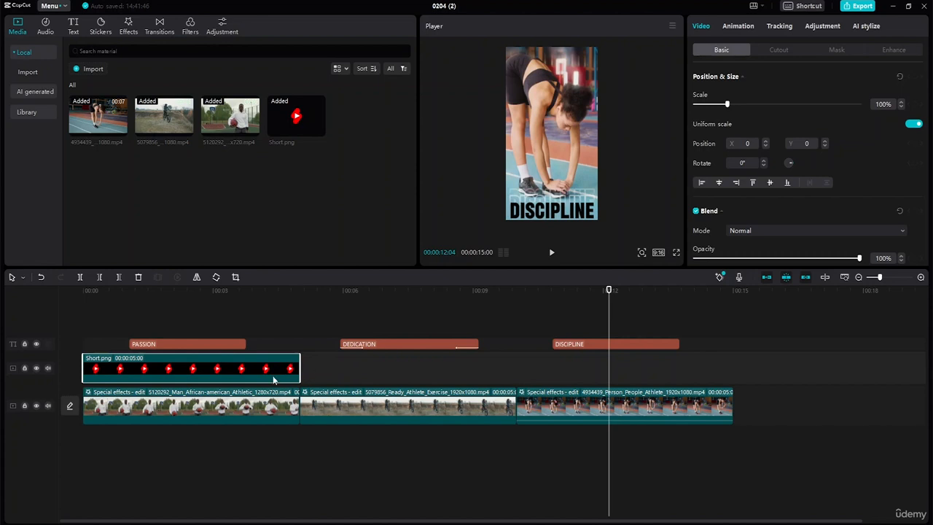
left_click_drag(300, 368, 733, 369)
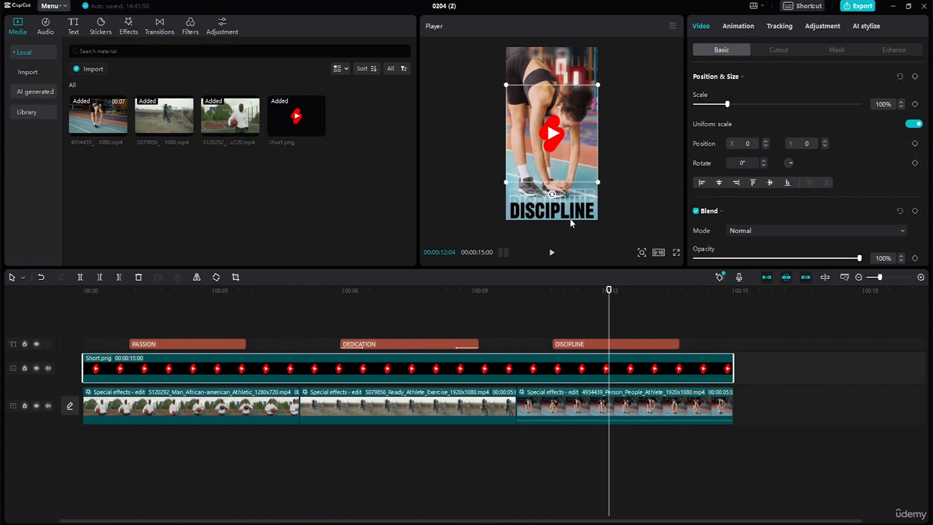
- Split the Short.png overlay at 00:00:05:00 and 00:00:10:00 to match the three clips
left_click_drag(608, 290, 301, 301)
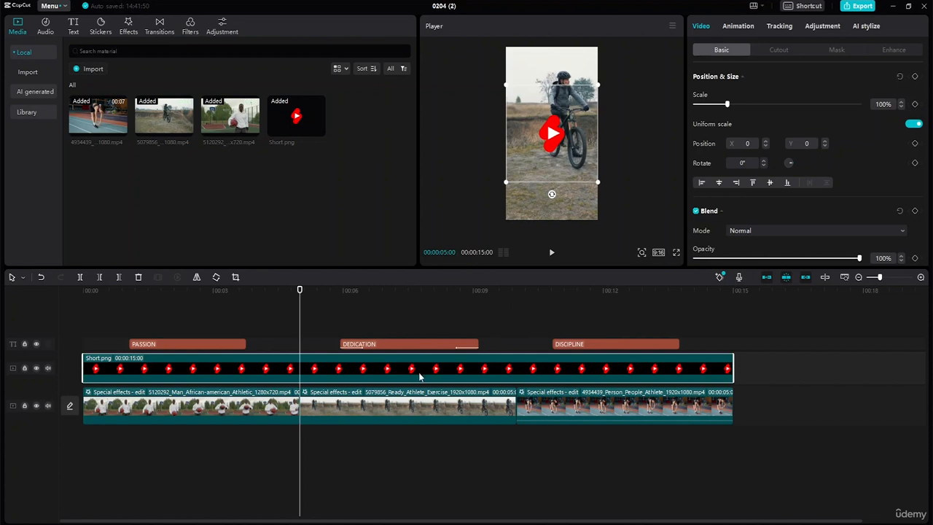
key("ctrl+b")
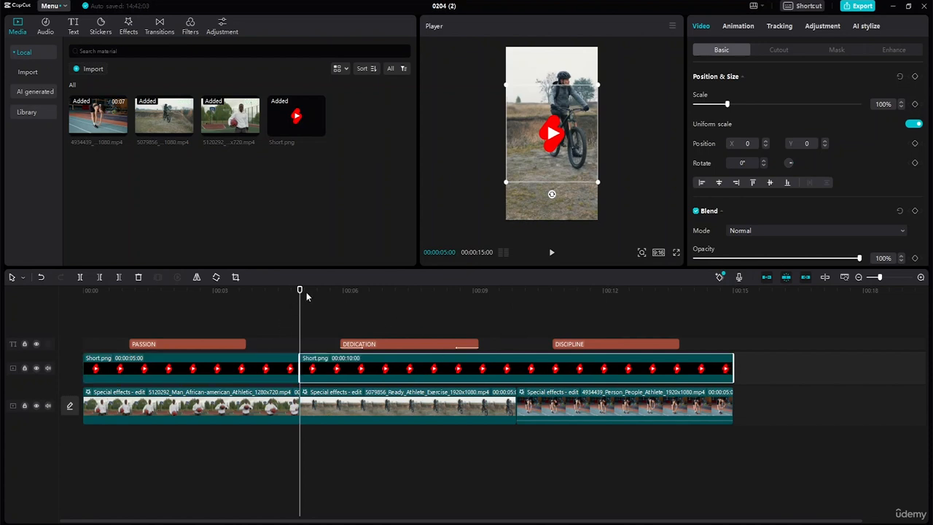
left_click_drag(299, 291, 516, 324)
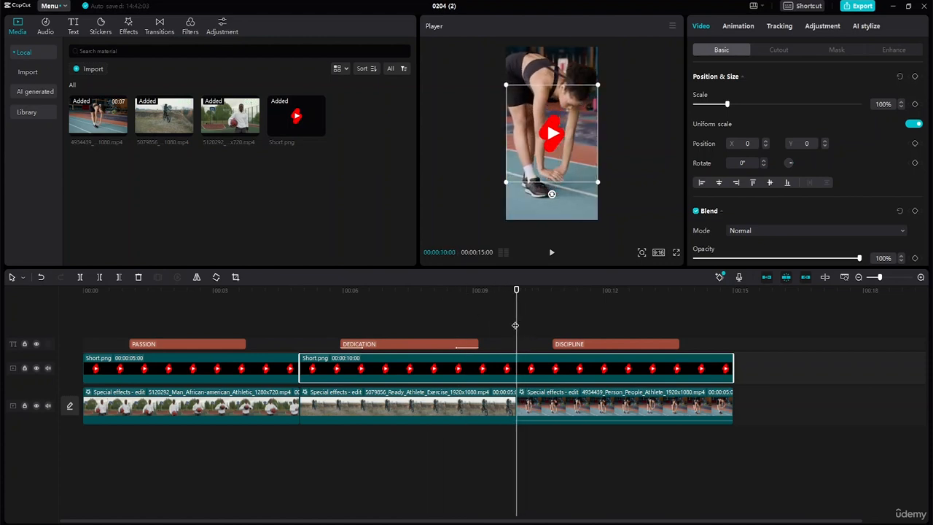
key("ctrl+b")
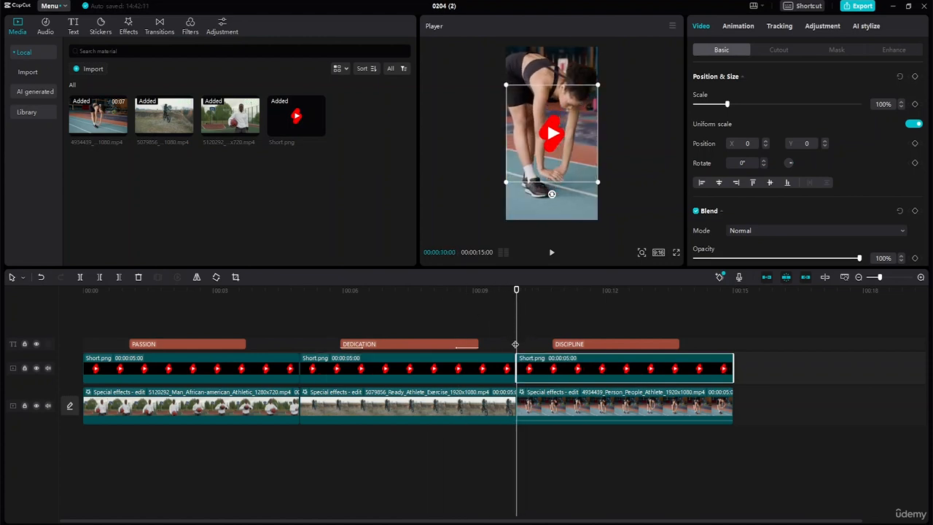
- Scale the first Short.png segment to 73% and place the logo in the lower-right corner of the frame
left_click(460, 369)
left_click(250, 374)
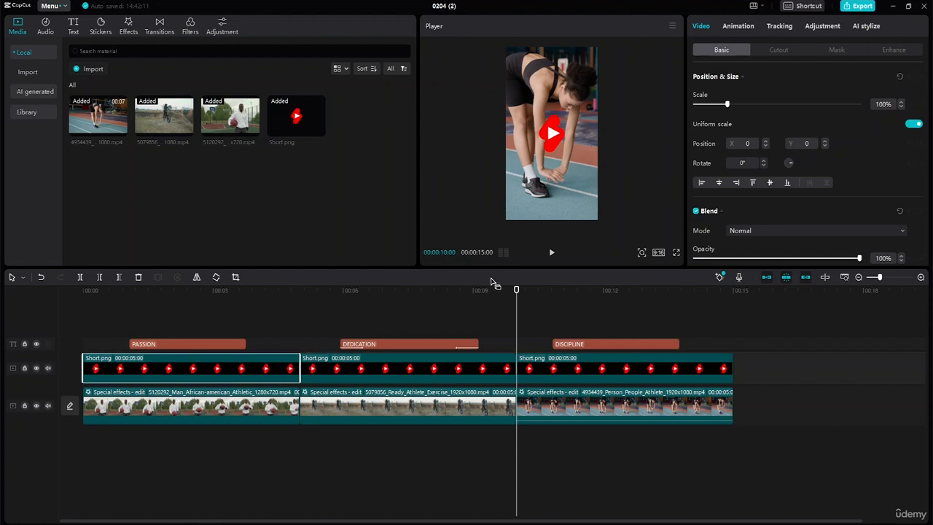
left_click_drag(514, 294, 204, 306)
left_click_drag(598, 182, 588, 206)
scroll(558, 146, "up", 4)
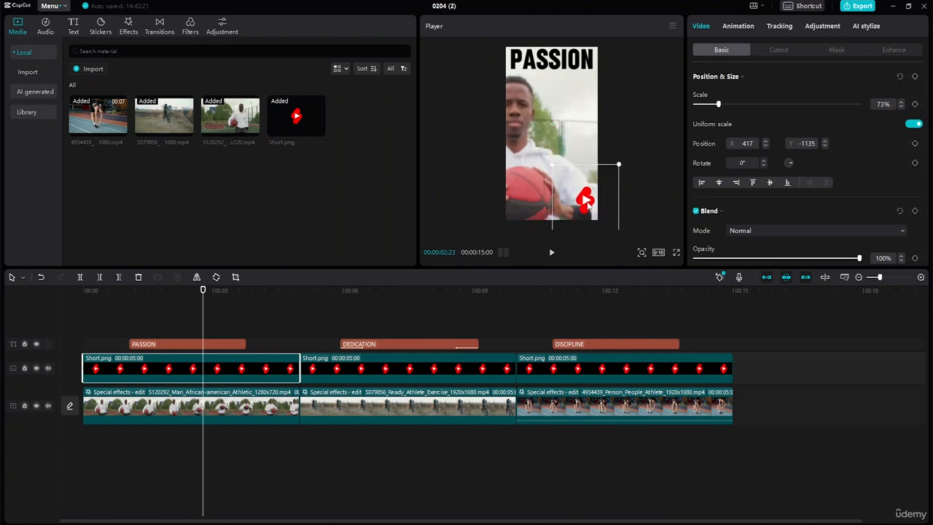
left_click(647, 180)
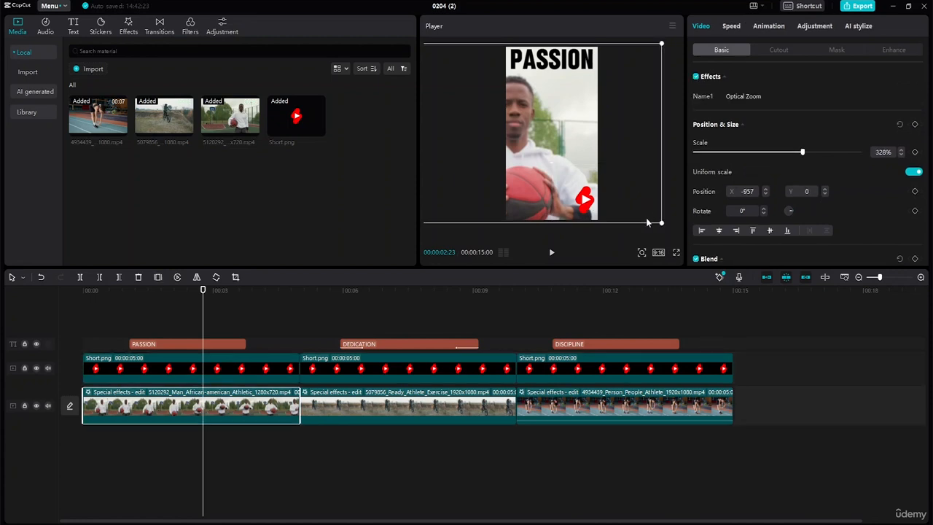
- Shrink the second Short.png segment's logo and place it in the upper-left corner of the cycling clip
left_click(343, 404)
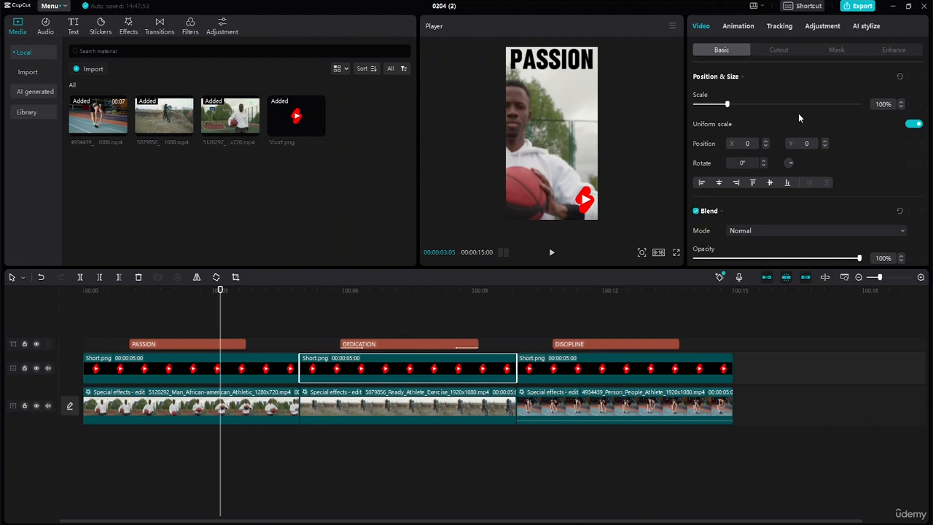
left_click(259, 375)
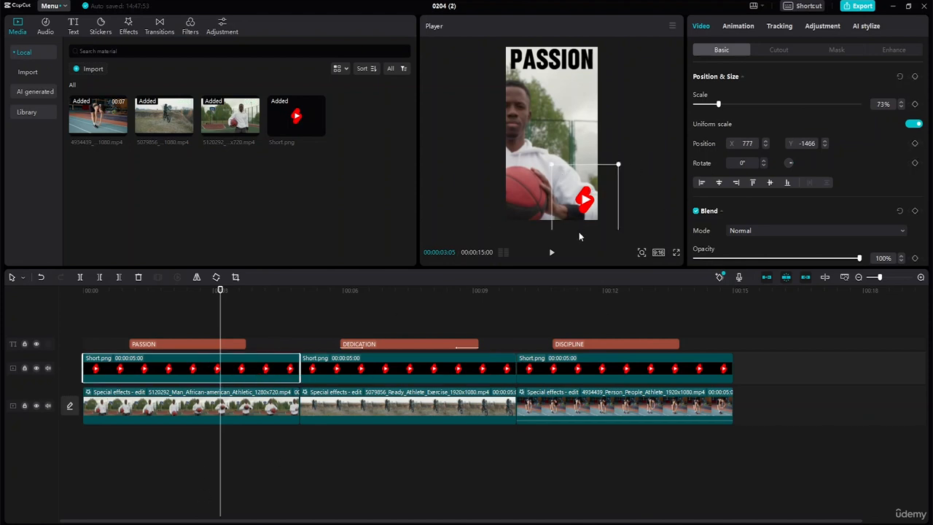
left_click_drag(221, 292, 388, 325)
left_click(555, 143)
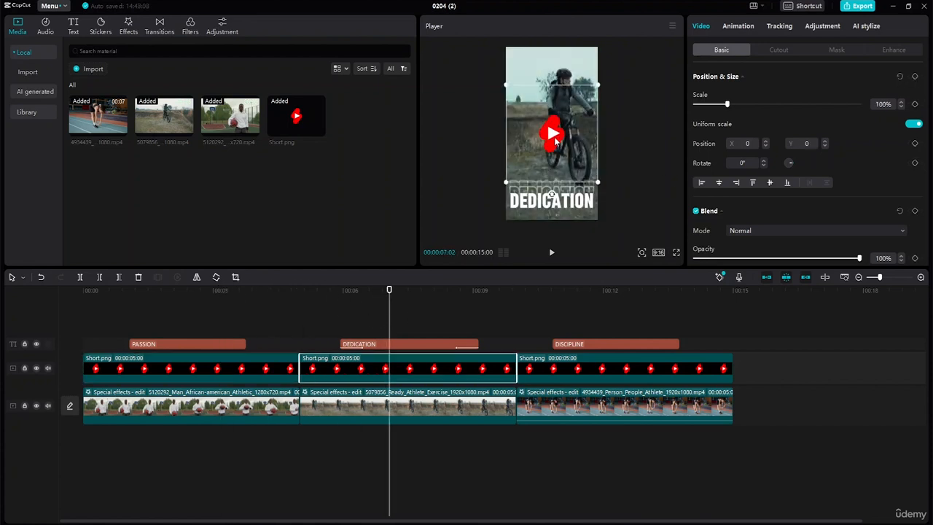
left_click_drag(599, 183, 580, 164)
left_click_drag(552, 132, 518, 65)
left_click(619, 96)
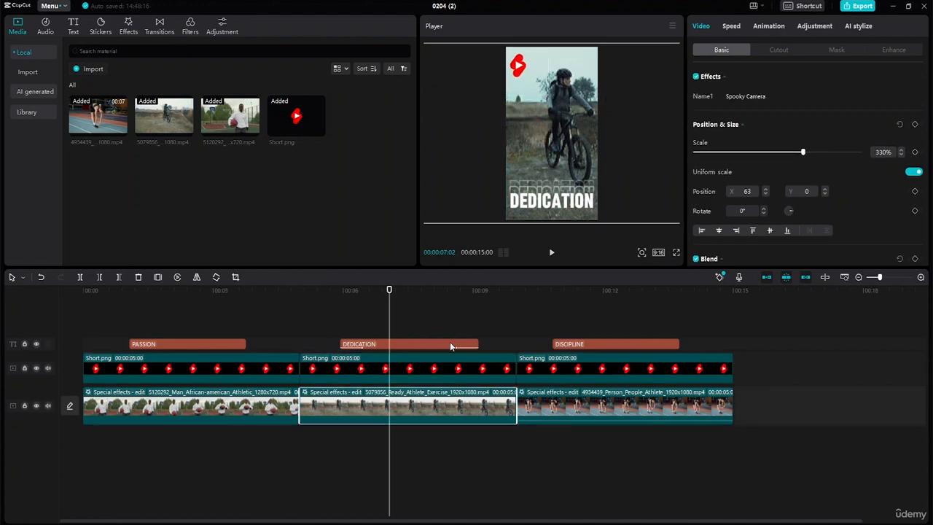
- Place the third Short.png segment's logo in the upper-left corner of the stretching clip and scale it down
left_click_drag(390, 291, 553, 307)
left_click(556, 134)
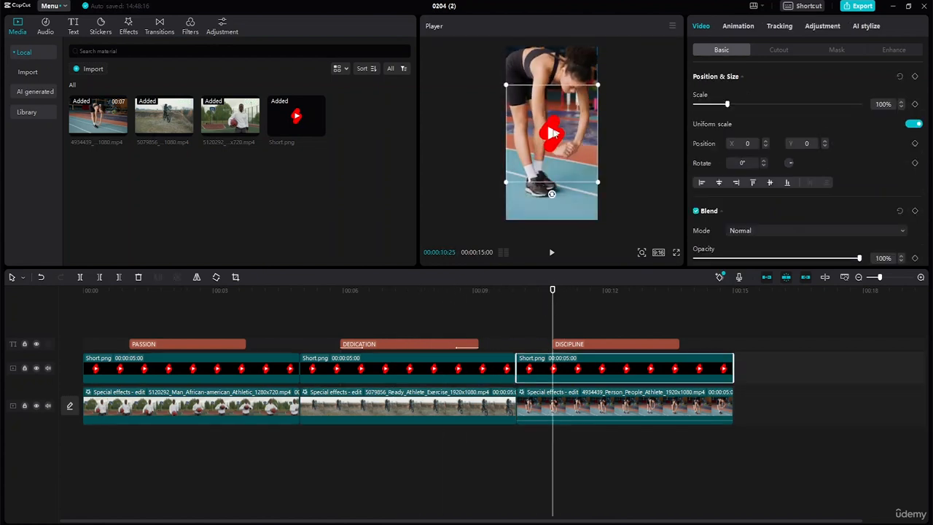
left_click_drag(561, 151, 523, 71)
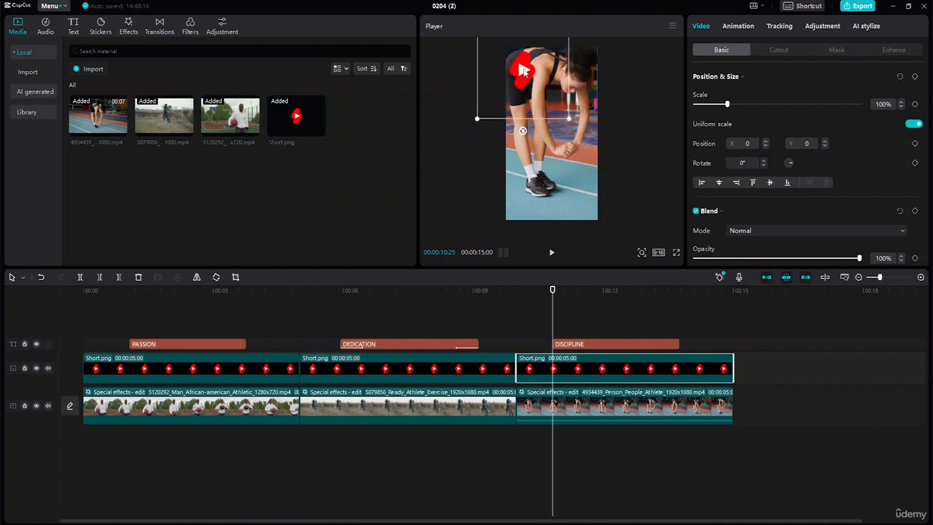
left_click_drag(571, 119, 552, 103)
left_click_drag(520, 69, 522, 68)
left_click(575, 209)
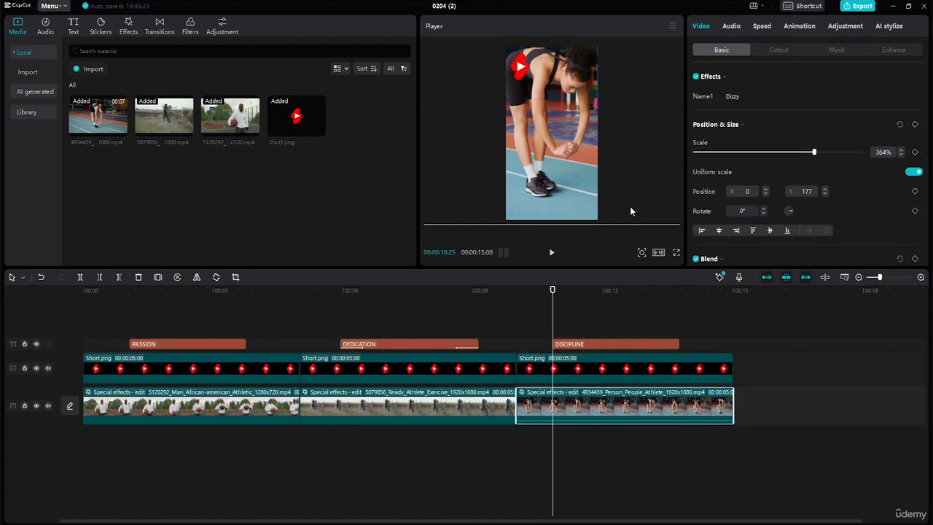
left_click(576, 346)
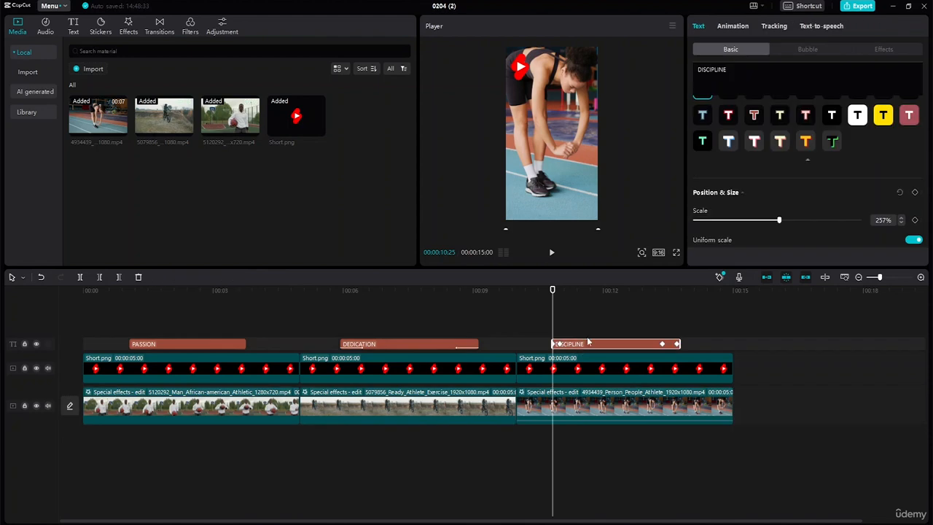
left_click(733, 27)
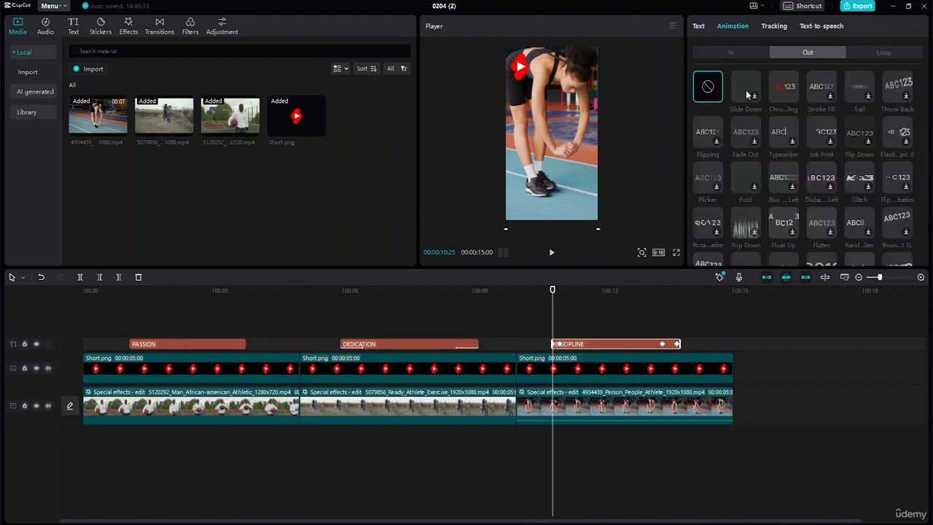
left_click(245, 381)
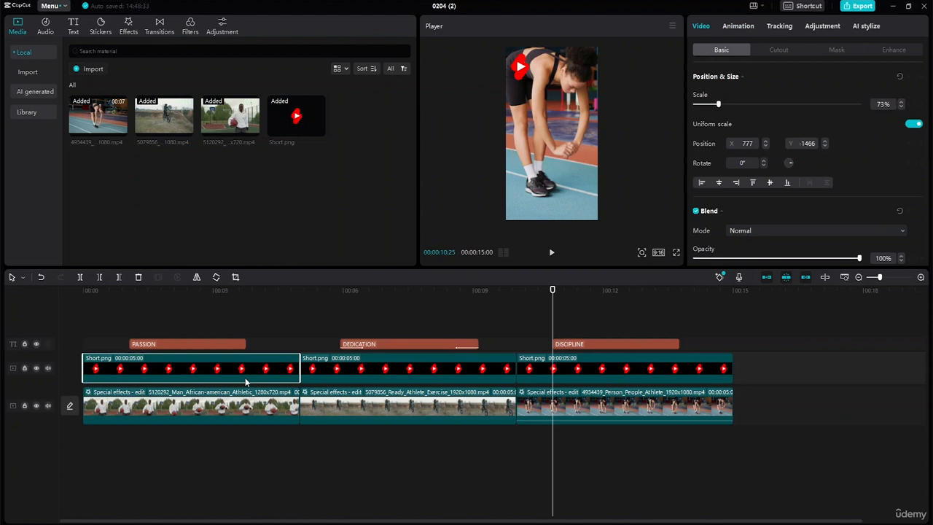
left_click(217, 346)
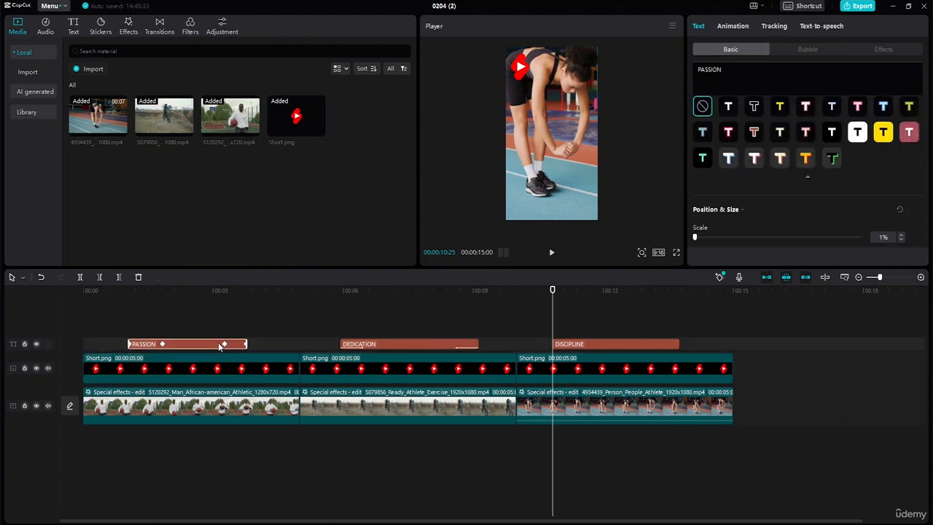
left_click(584, 343)
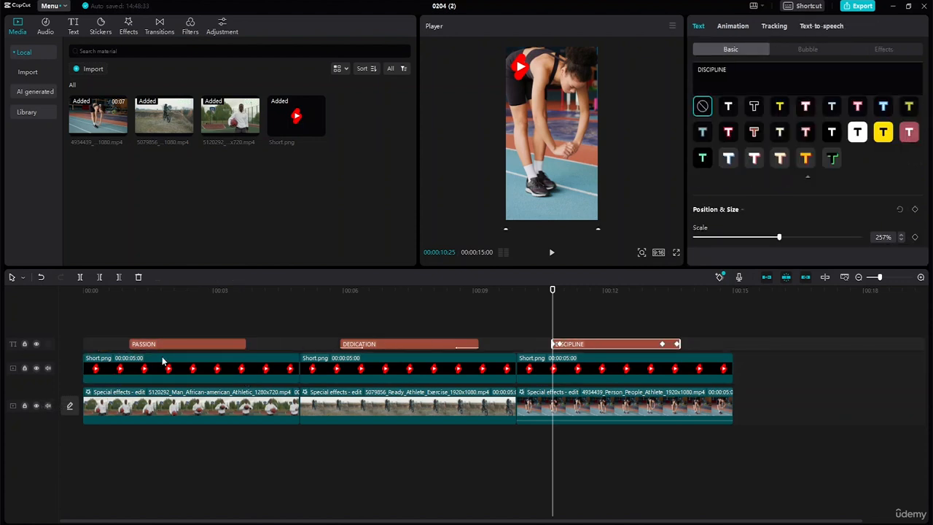
- Give the first Short.png segment a Fade In entrance and the Rota...ut 2 exit animation, each 0.5 s
left_click(153, 378)
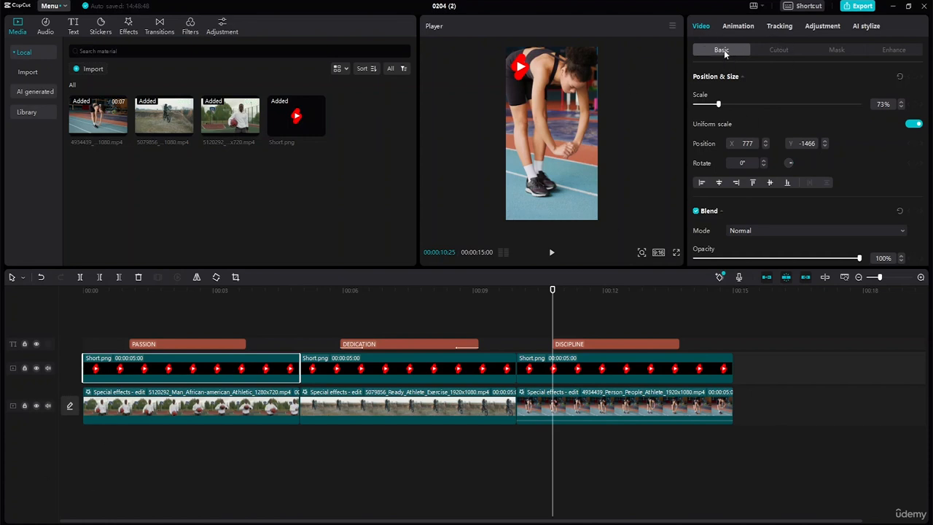
left_click_drag(553, 292, 132, 291)
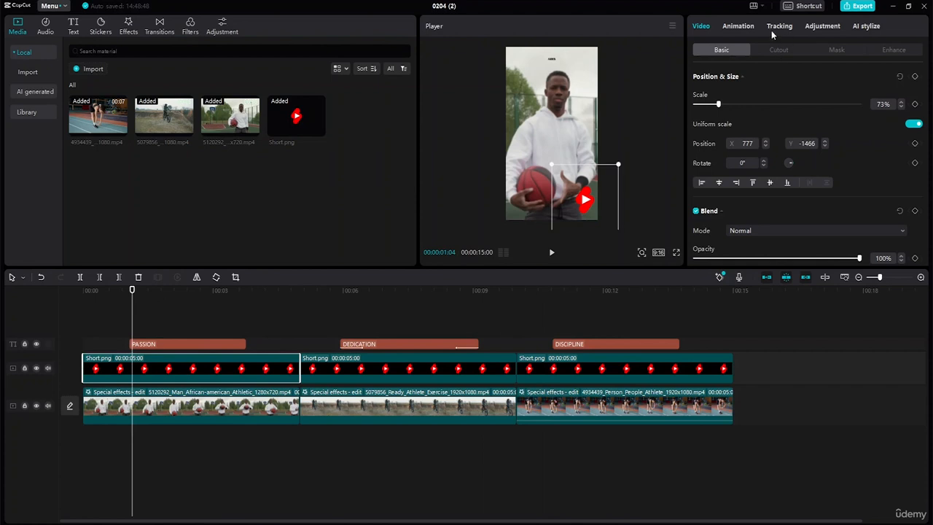
left_click(748, 29)
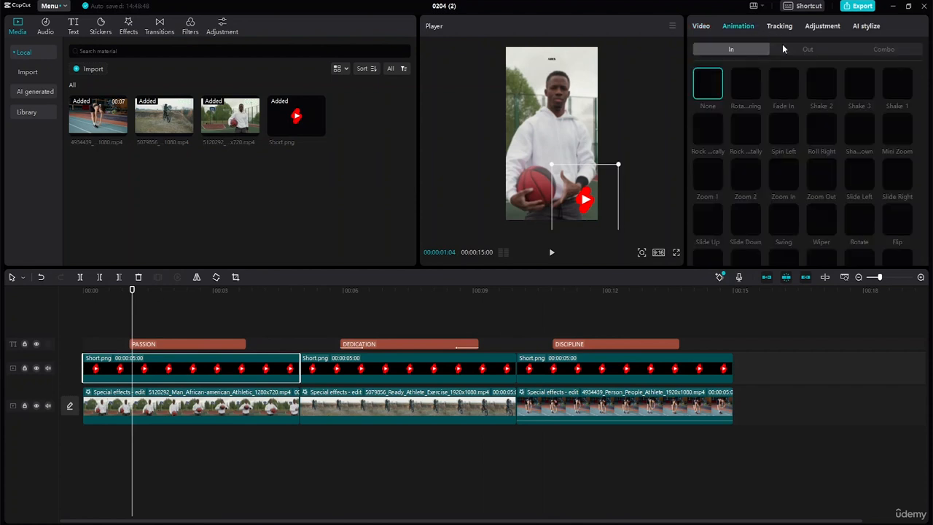
left_click(788, 93)
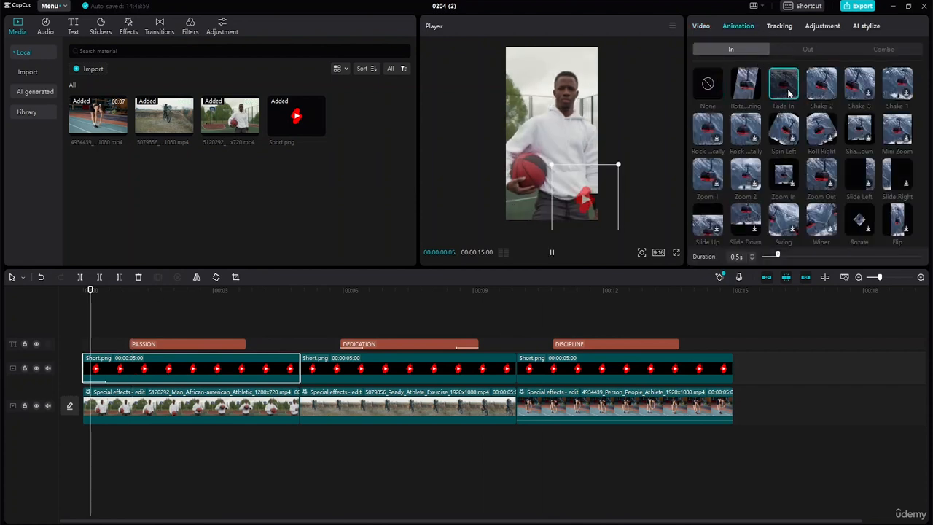
left_click(801, 48)
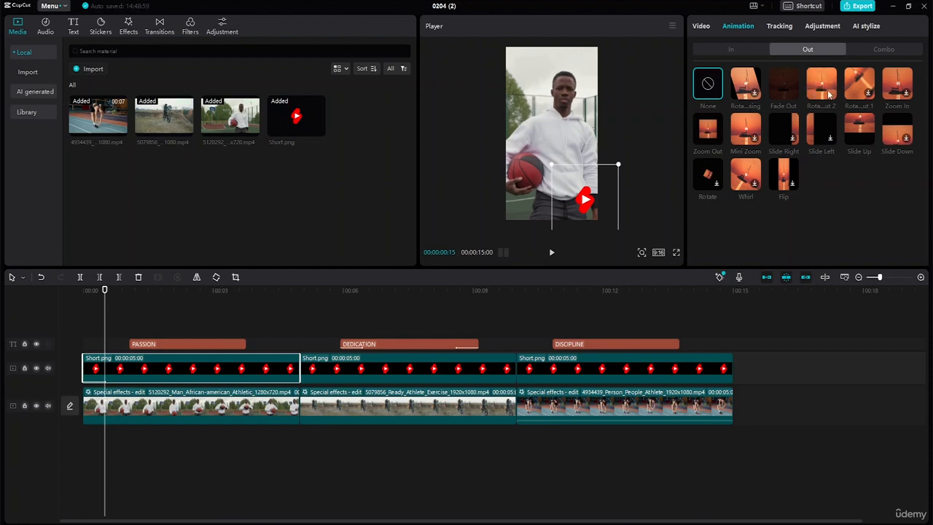
left_click(829, 93)
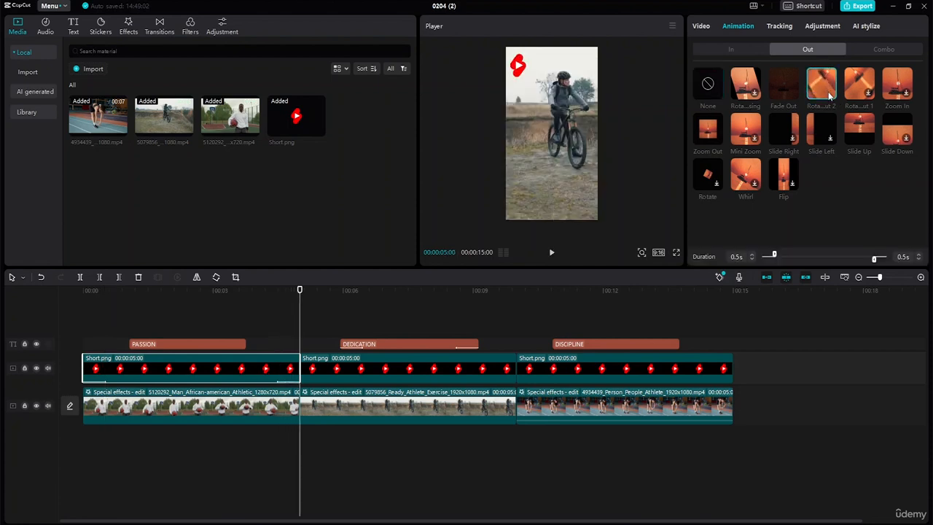
- Give the second Short.png segment a Shake 2 entrance and a Zoom In exit animation, each 0.5 s
left_click(344, 375)
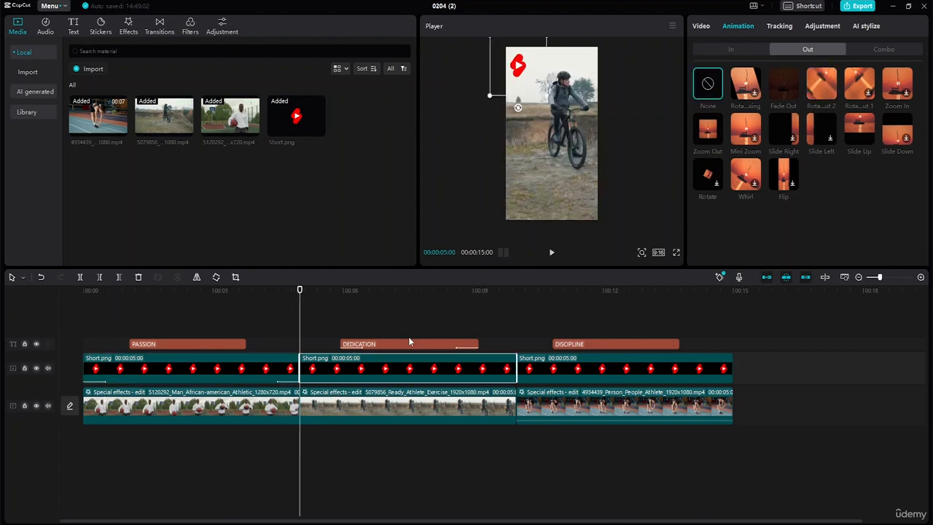
left_click(758, 48)
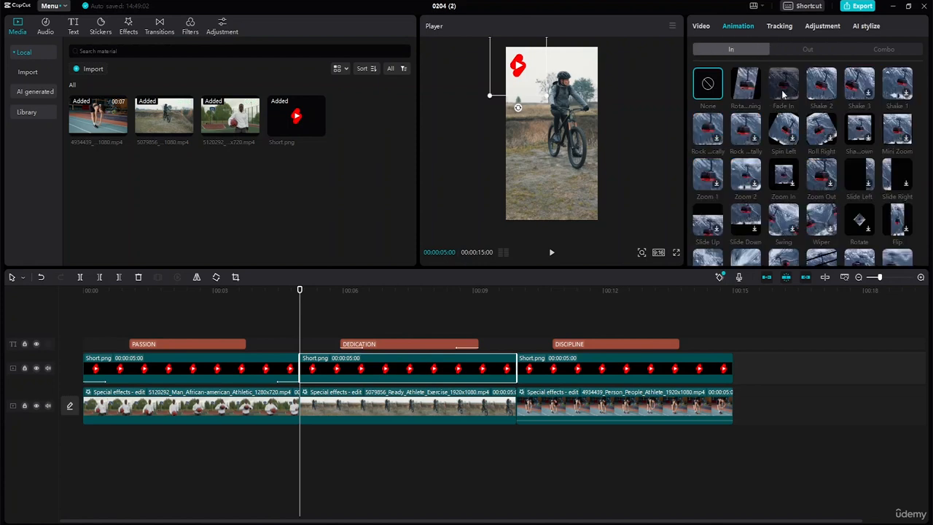
left_click(821, 84)
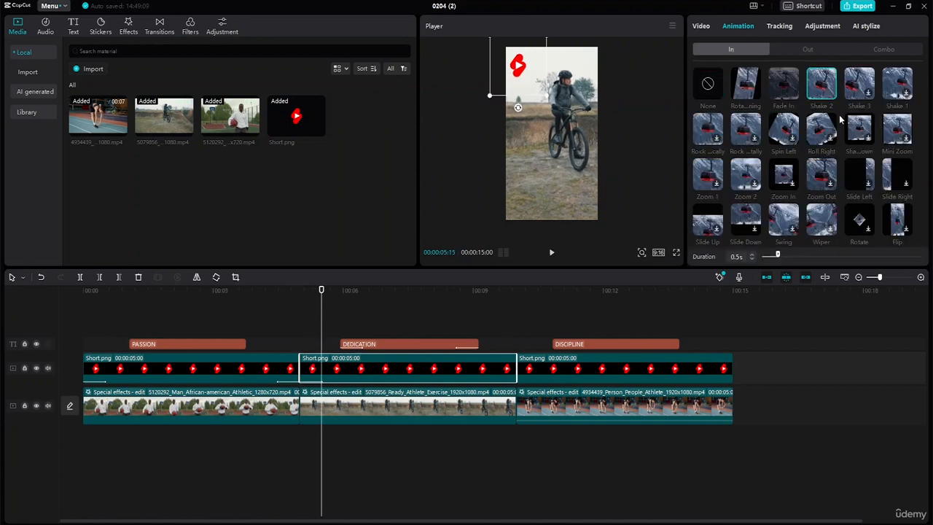
left_click(806, 48)
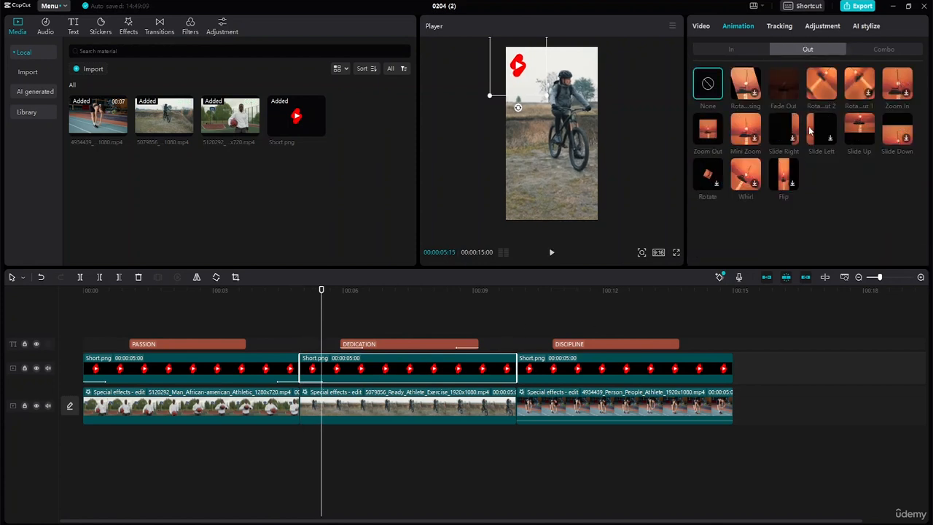
left_click(896, 83)
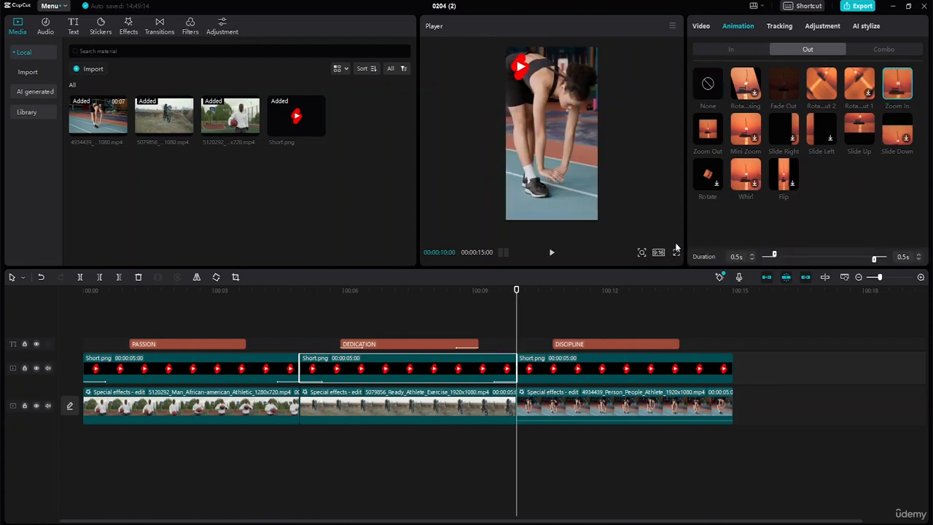
- Give the third Short.png segment a 1.0 s Rota...sing exit and a 0.5 s Zoom 2 entrance animation
left_click(575, 371)
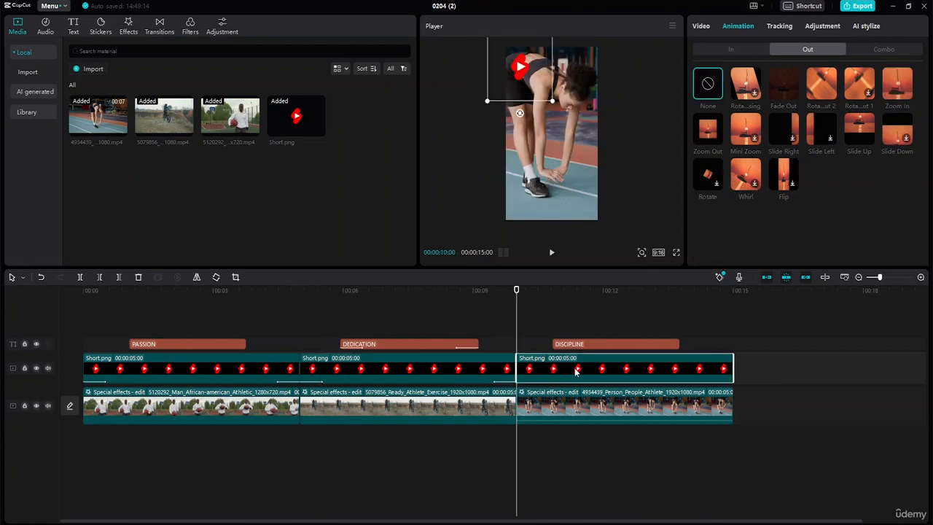
left_click(745, 84)
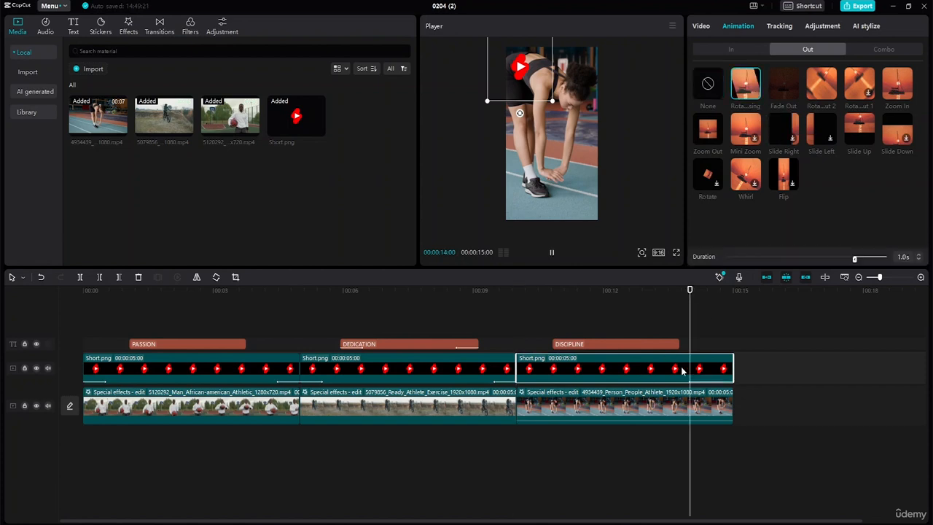
left_click(739, 51)
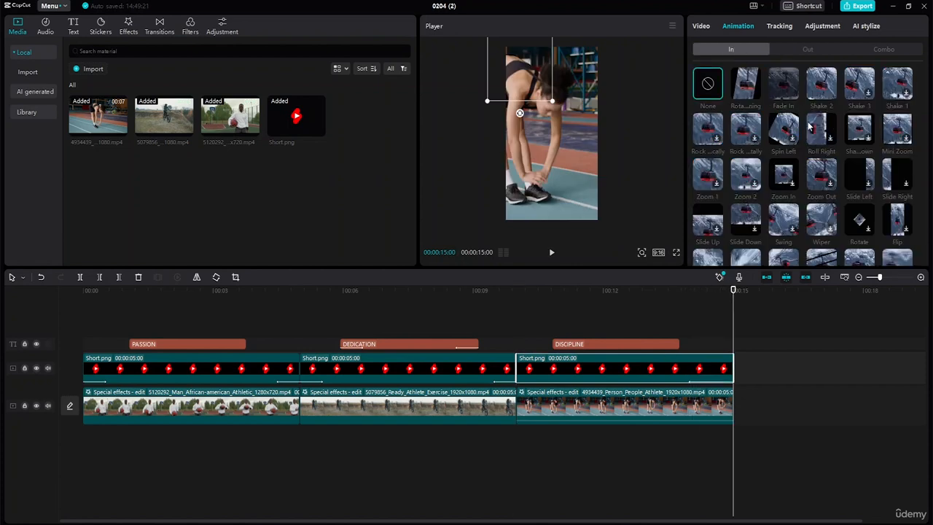
left_click(746, 188)
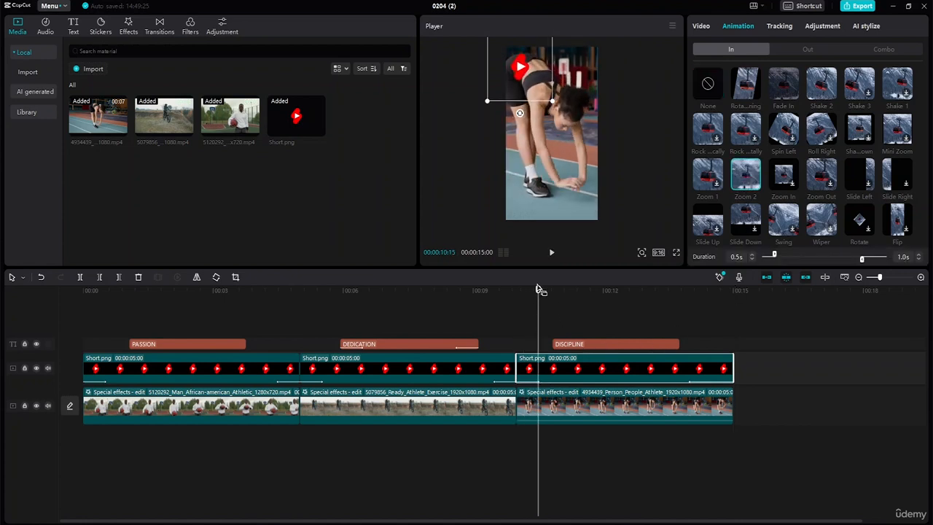
- Play the whole video from the start to review the logo animations on all three clips
left_click_drag(540, 289, 3, 235)
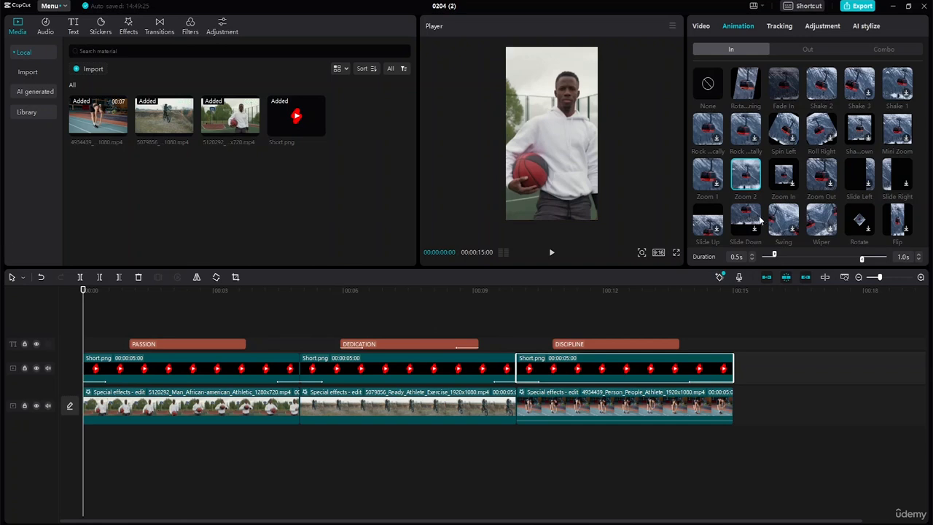
left_click(552, 253)
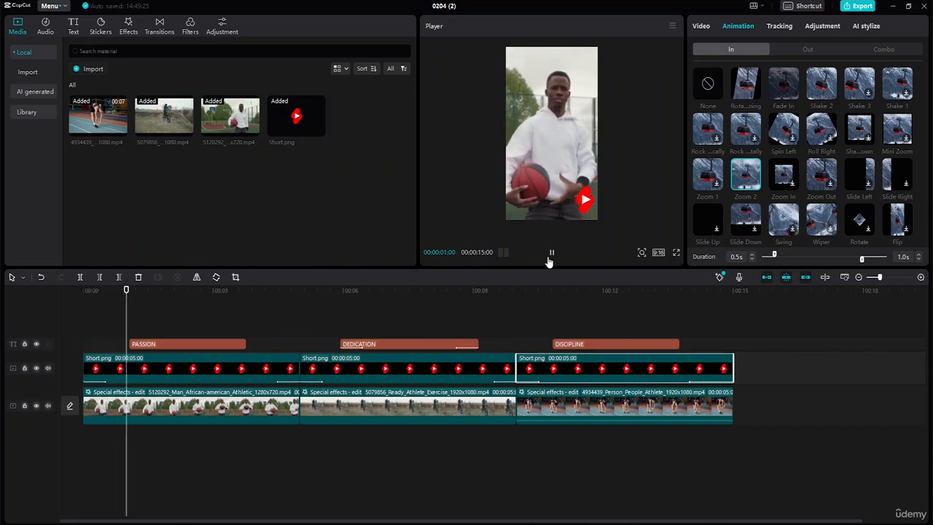
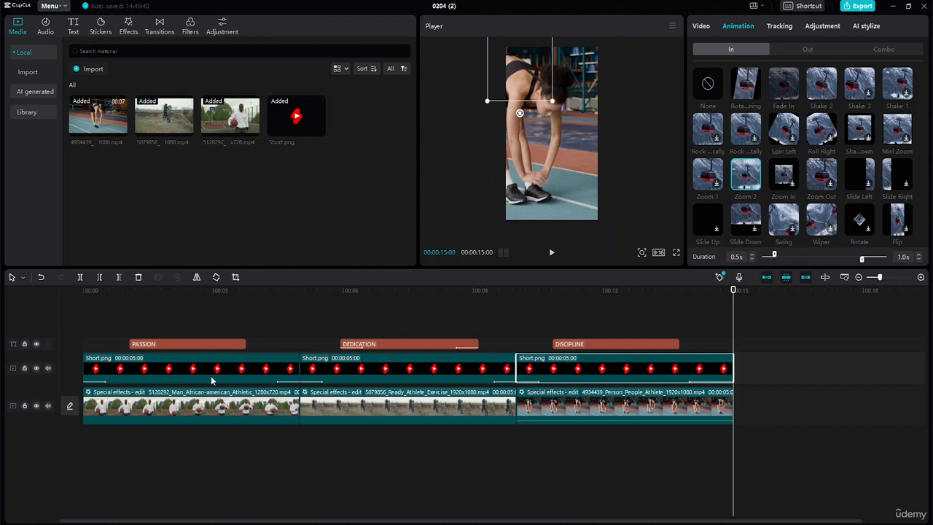
left_click(181, 380)
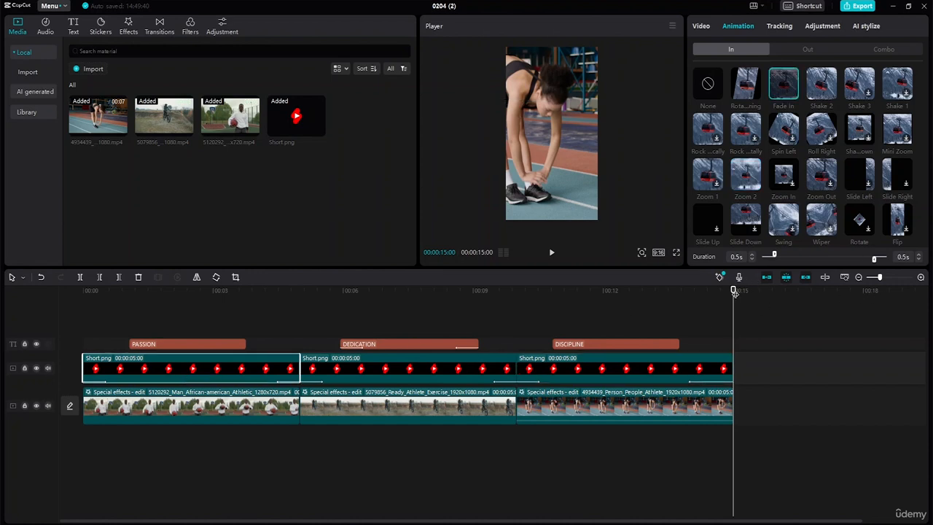
- Add a custom adjustment layer at the start of the timeline and extend it over the full 15 seconds
left_click_drag(734, 292, 0, 277)
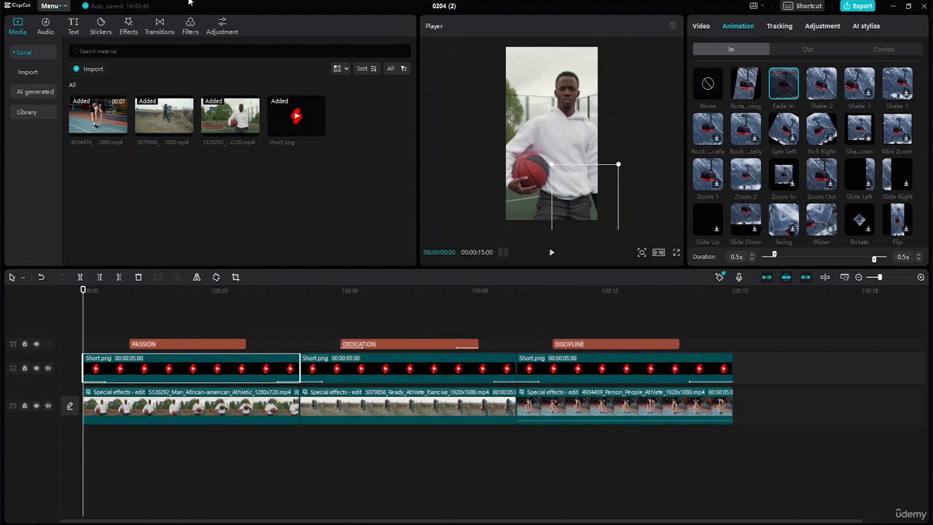
left_click(222, 28)
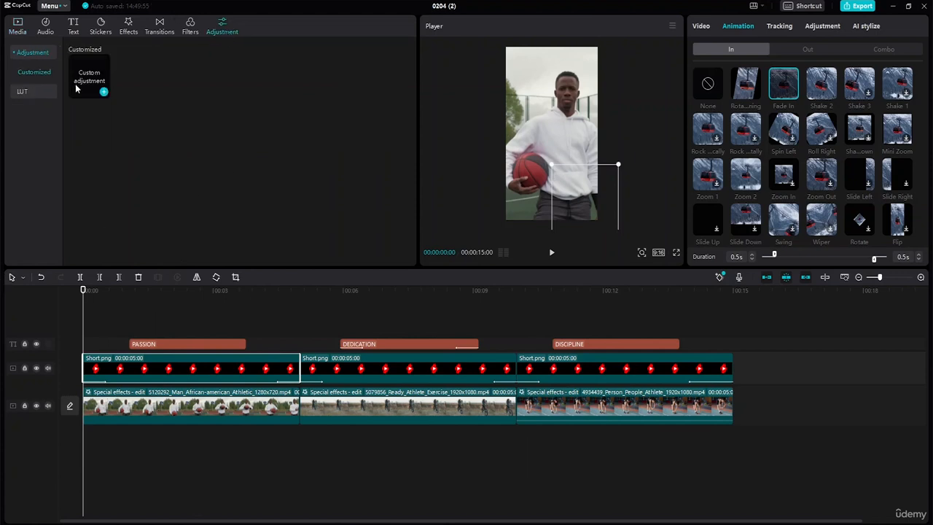
left_click(104, 93)
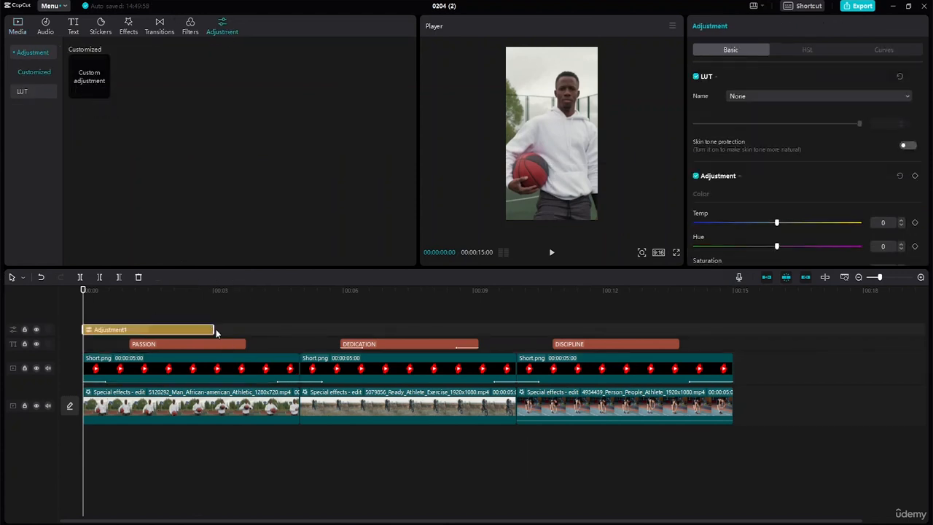
left_click_drag(212, 329, 734, 328)
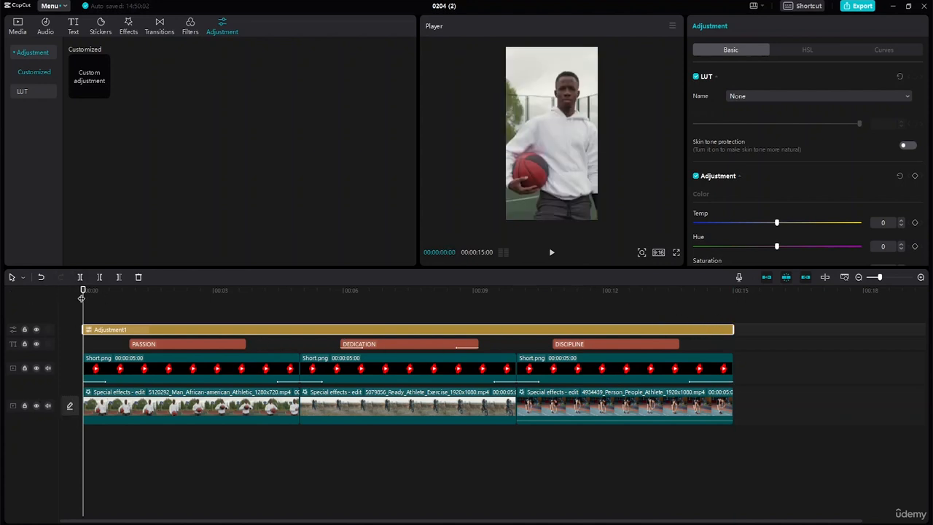
- Split the adjustment layer at 5 s and 10 s so each clip has its own adjustment segment
left_click_drag(82, 297, 299, 319)
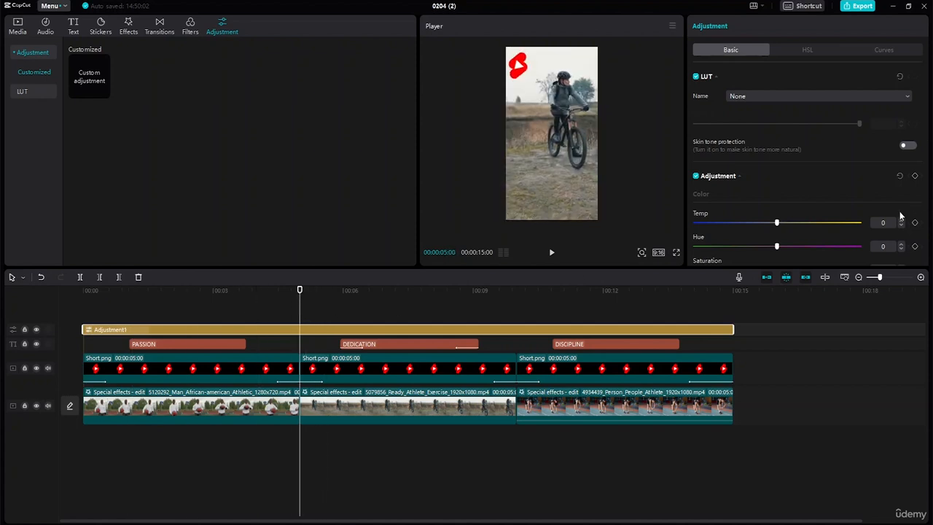
key("ctrl+b")
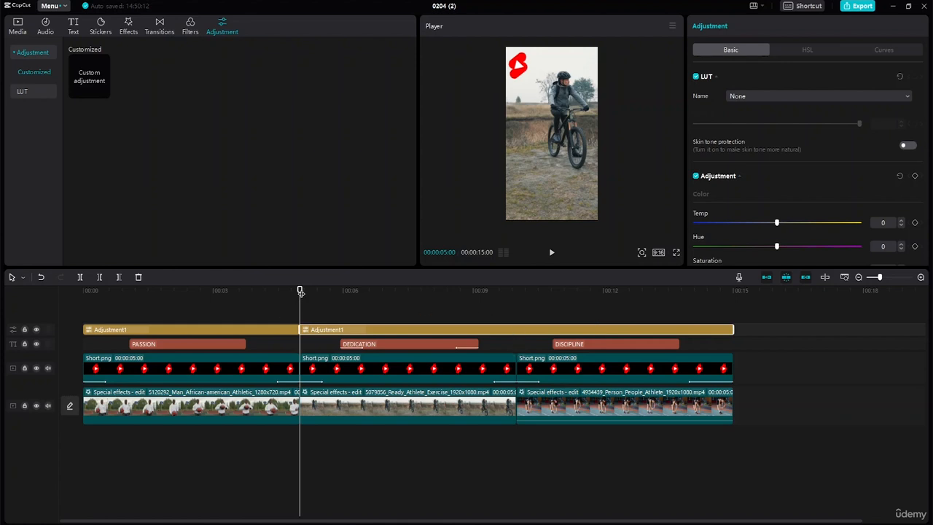
left_click_drag(299, 292, 516, 309)
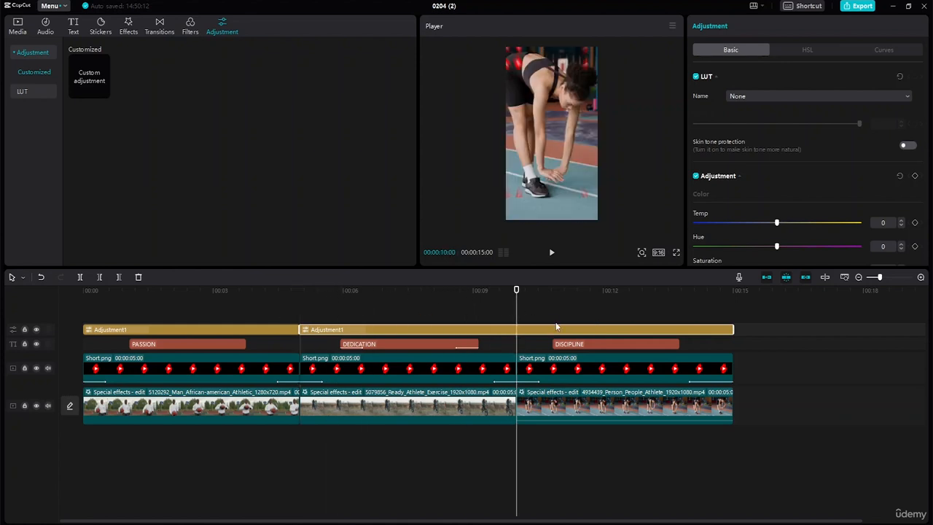
key("ctrl+b")
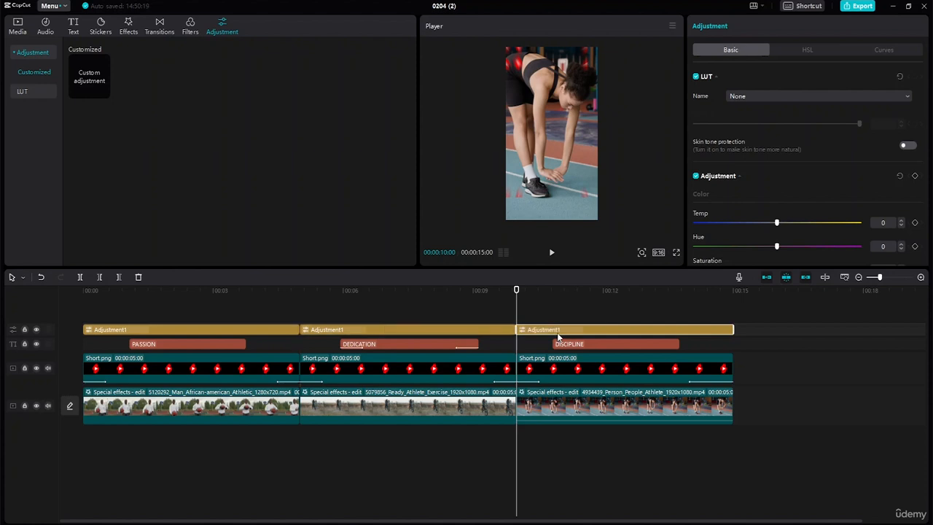
- Add a Vignette keyframe with value 0 at 00:00:03:23 in the first adjustment segment
left_click(270, 331)
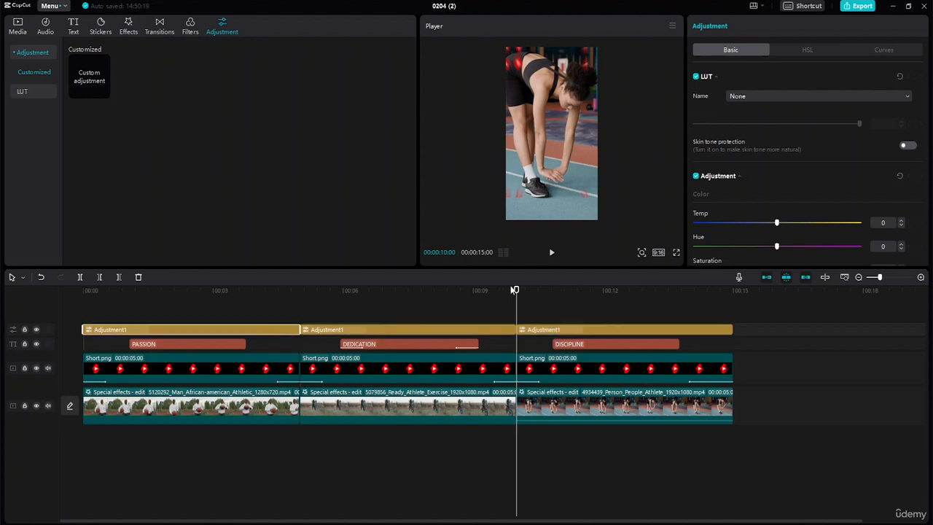
left_click_drag(514, 290, 247, 268)
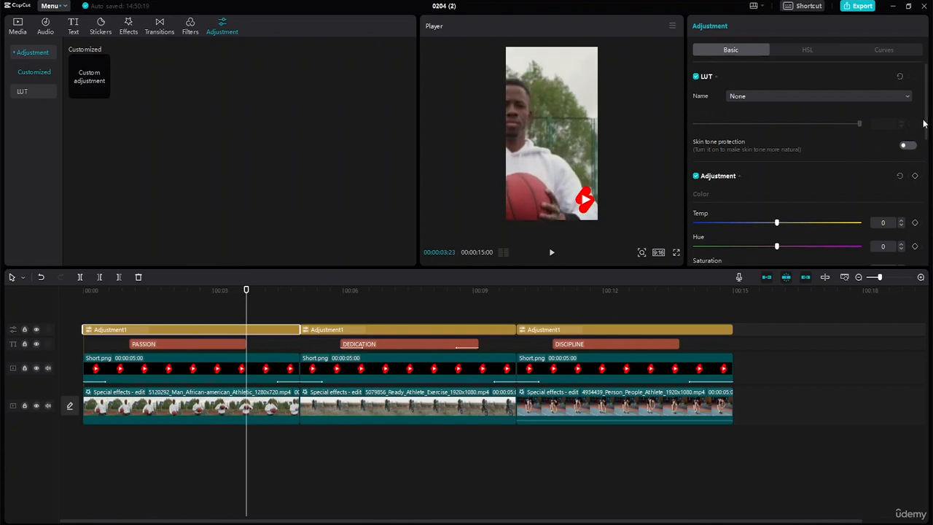
left_click_drag(924, 132, 929, 289)
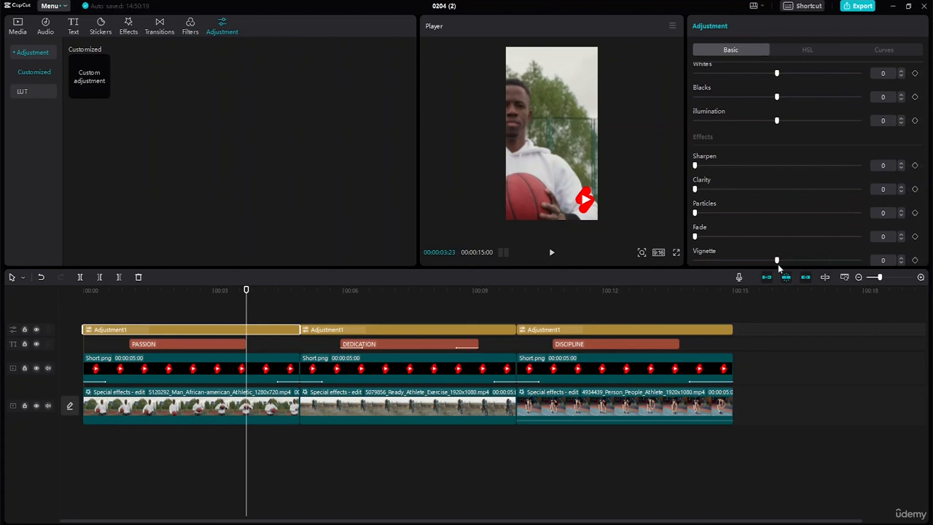
left_click_drag(777, 261, 810, 268)
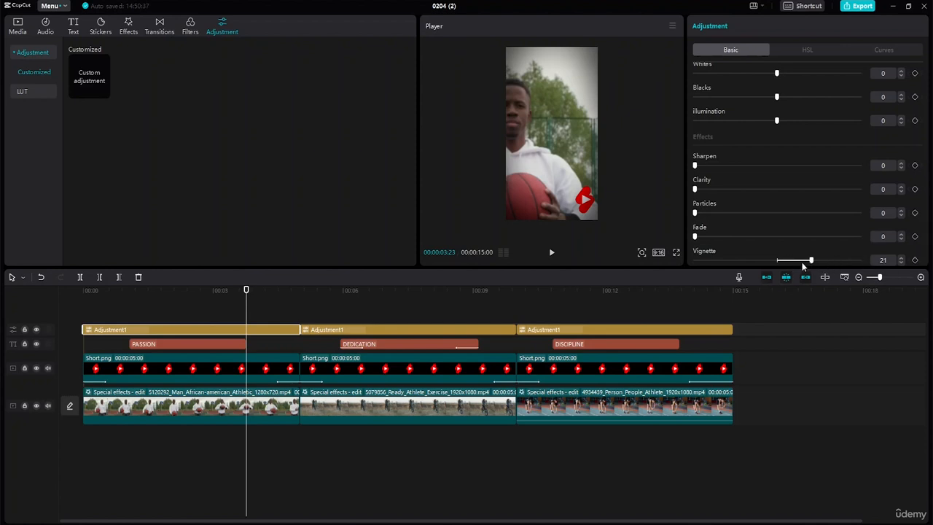
left_click_drag(810, 261, 777, 265)
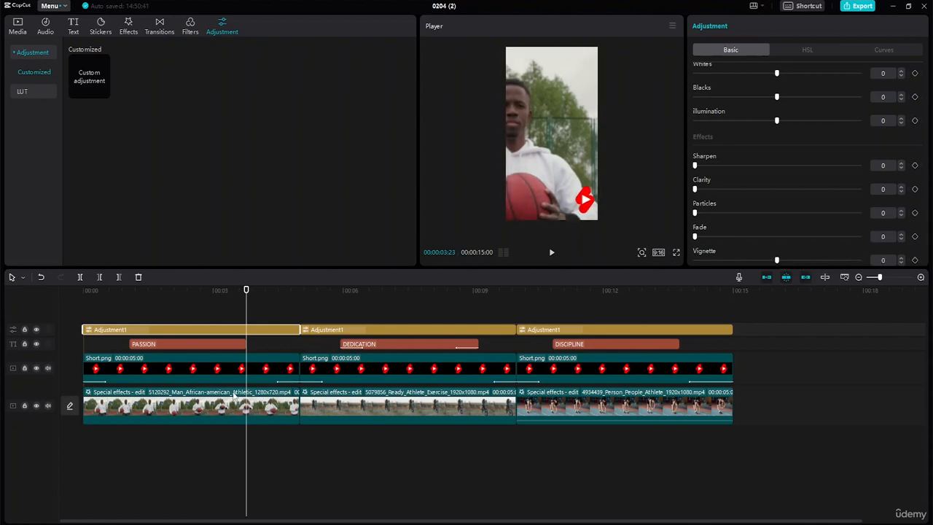
left_click(915, 260)
left_click_drag(778, 261, 822, 267)
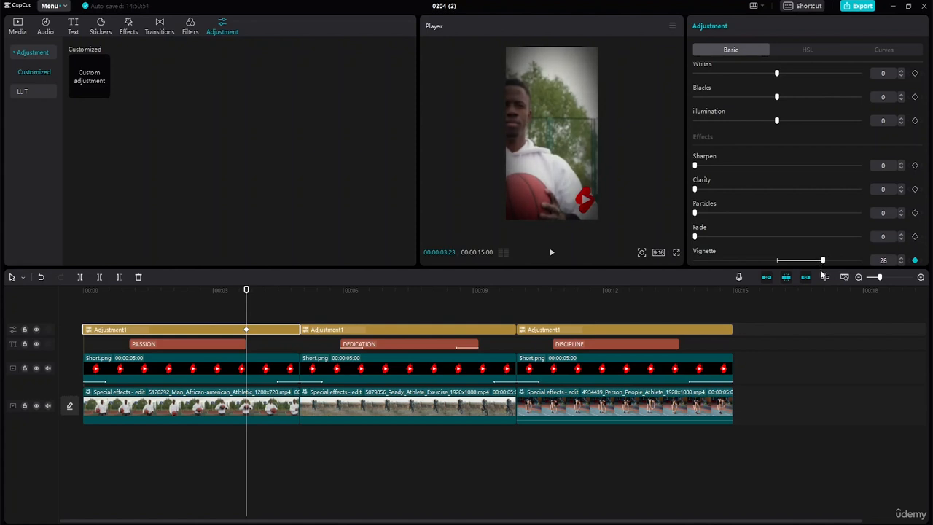
left_click(902, 261)
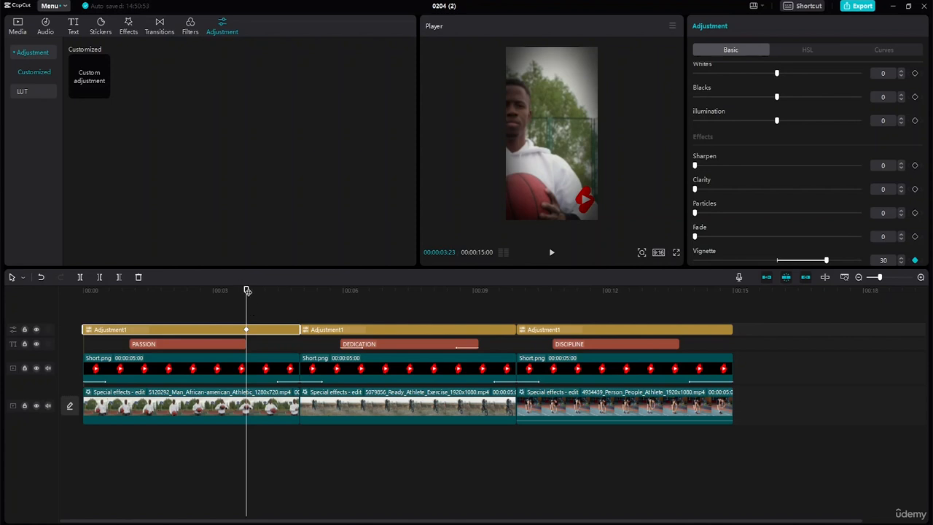
left_click_drag(248, 292, 248, 329)
left_click_drag(825, 263, 774, 268)
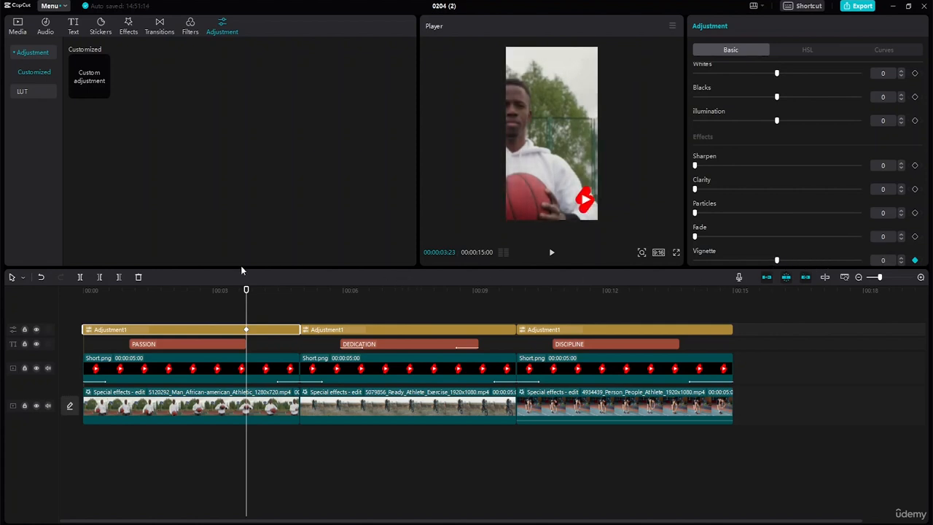
- Raise the first adjustment segment's Vignette at its end, at 5 s, so the vignette builds up towards the cut
left_click_drag(245, 291, 300, 301)
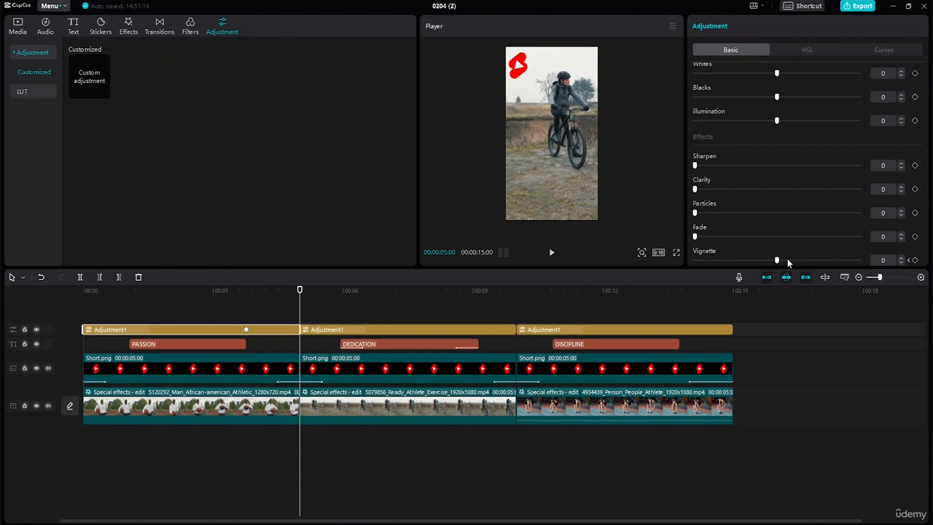
left_click(901, 259)
left_click(901, 258)
left_click(901, 259)
left_click(901, 259)
left_click(901, 259)
mouse_move(299, 290)
left_mouse_down()
mouse_move(119, 290)
mouse_move(199, 277)
mouse_move(308, 290)
mouse_move(313, 304)
mouse_move(297, 301)
left_mouse_up()
- Keyframe the second adjustment segment's Vignette at -28 at 00:00:05:00 and 0 at 00:00:05:28
left_click(389, 333)
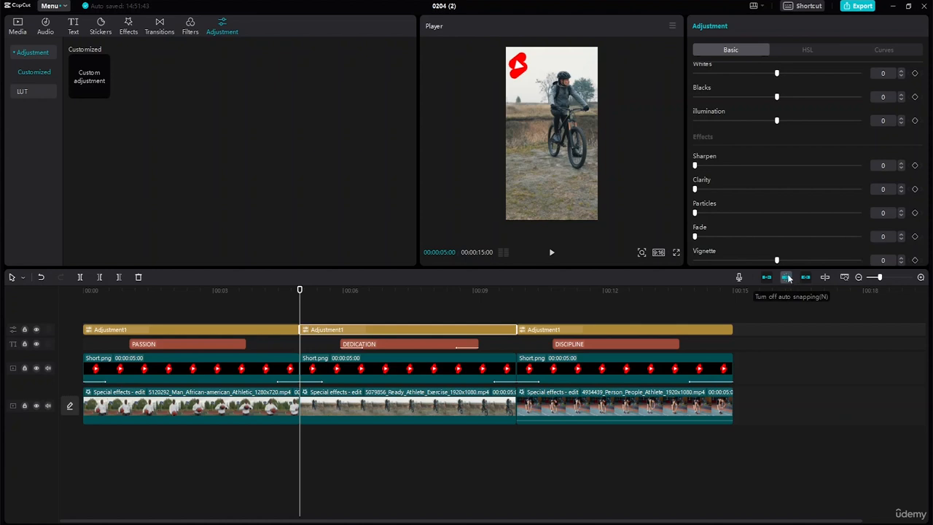
left_click_drag(777, 261, 732, 263)
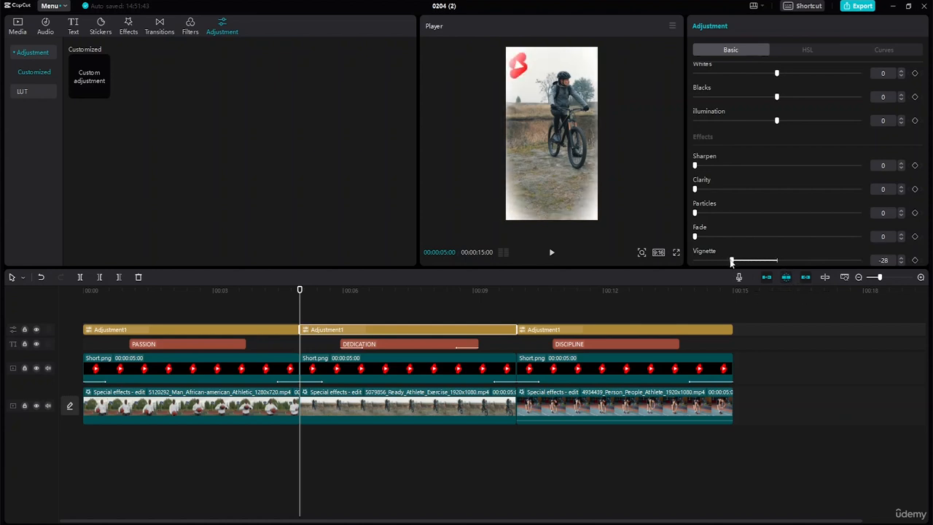
left_click(915, 261)
left_click_drag(300, 290, 339, 298)
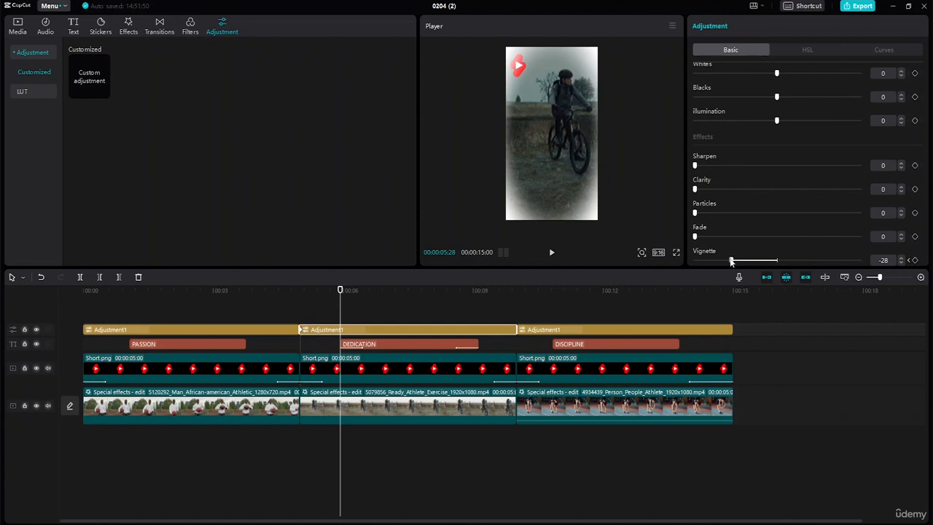
left_click_drag(732, 261, 776, 261)
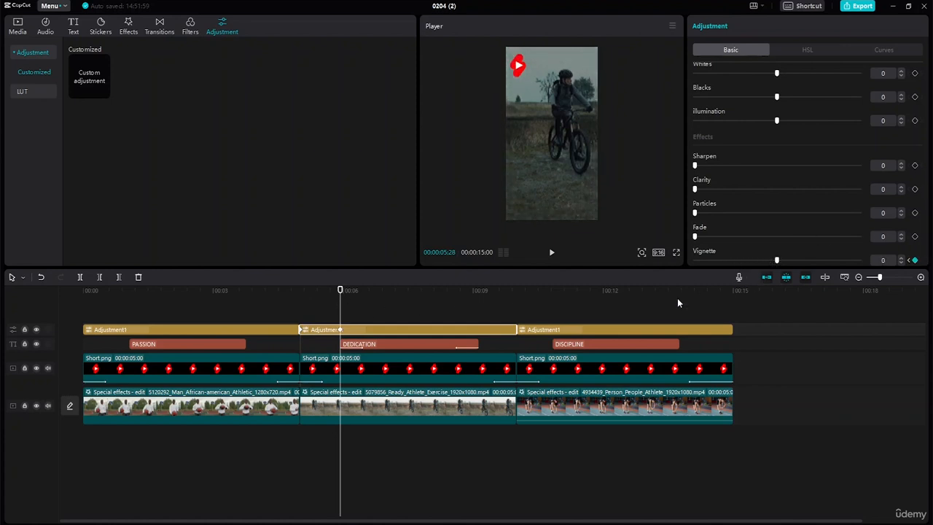
- Keyframe the third adjustment segment's Vignette at 0 at 00:00:10:00 and 30 at 00:00:15:00
left_click_drag(339, 298, 520, 364)
left_click(542, 332)
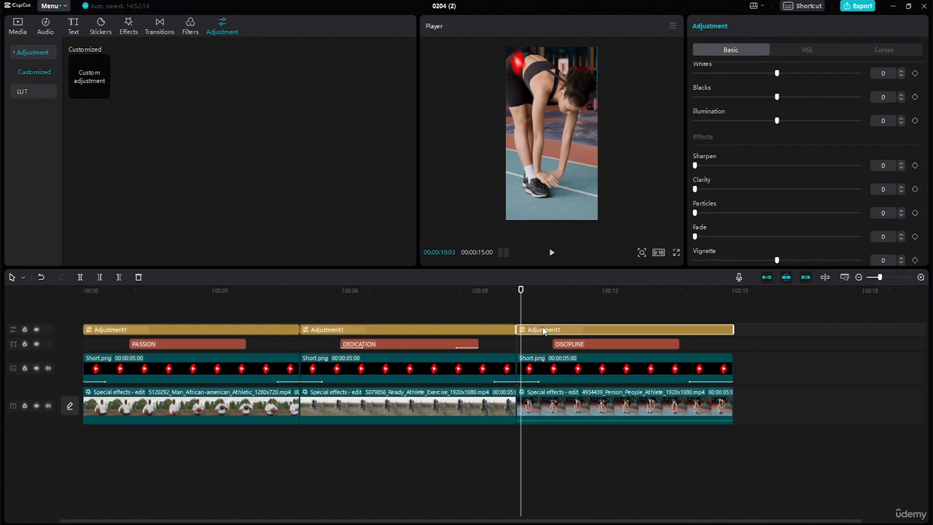
left_click_drag(522, 293, 519, 294)
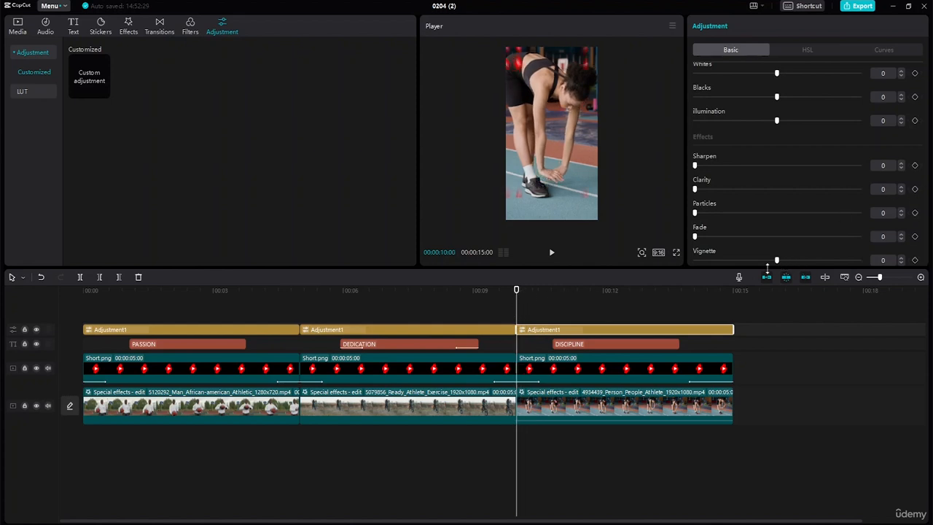
left_click(915, 262)
left_click_drag(517, 292, 734, 304)
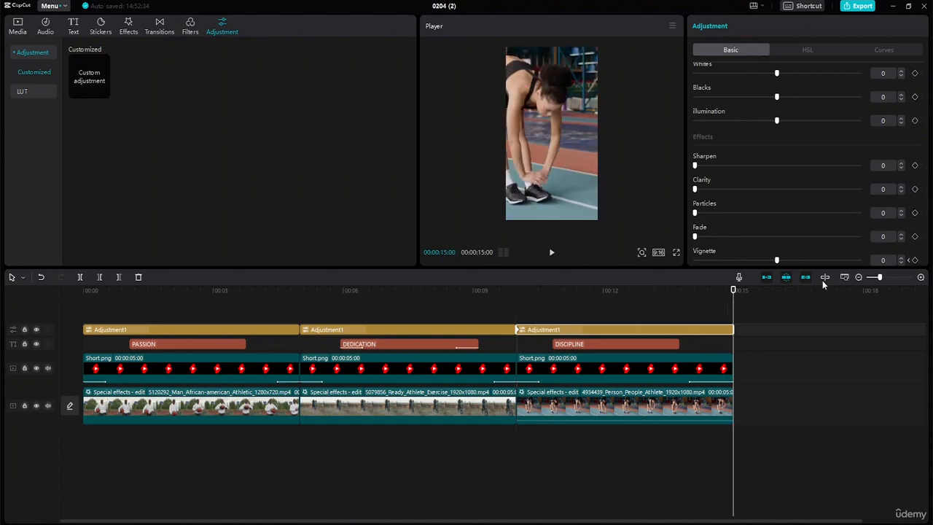
left_click_drag(778, 261, 825, 268)
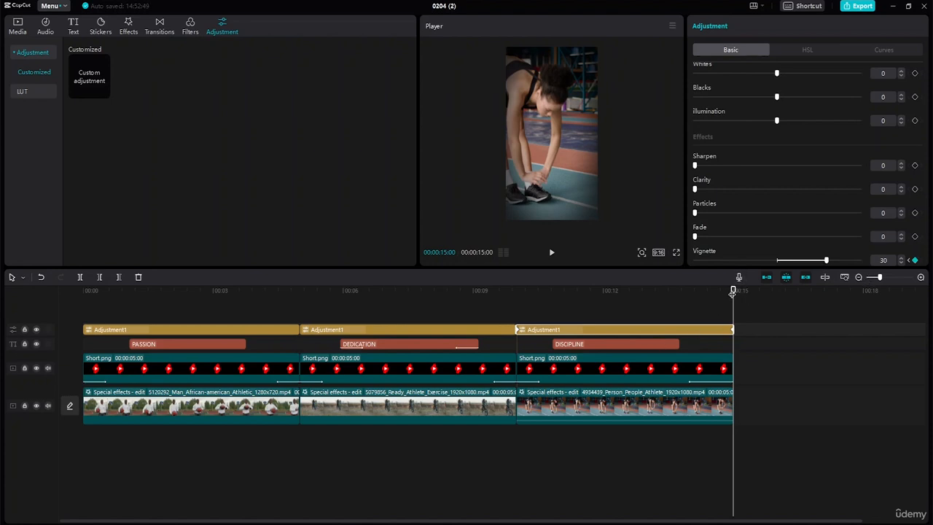
- Play the whole video from the start to review the vignette changes, and return to the beginning
left_click_drag(733, 292, 73, 276)
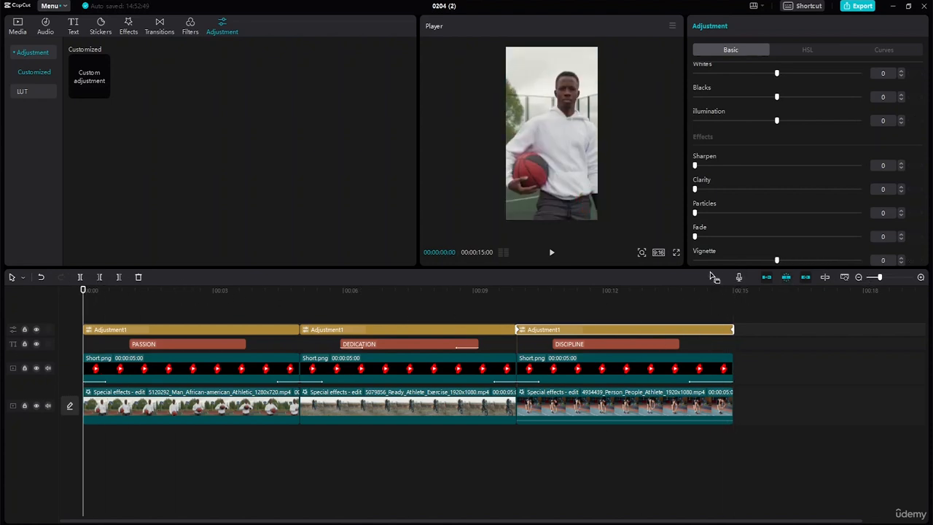
left_click(552, 253)
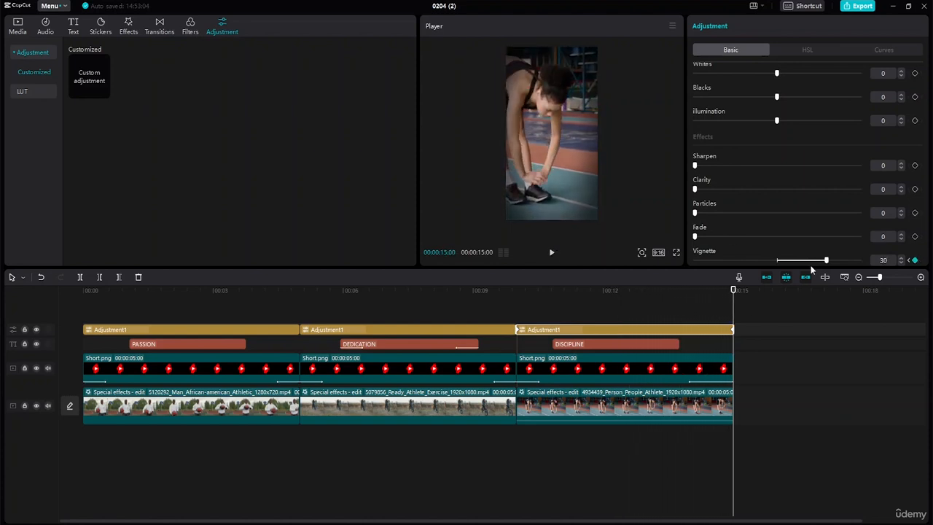
left_click_drag(733, 292, 1, 198)
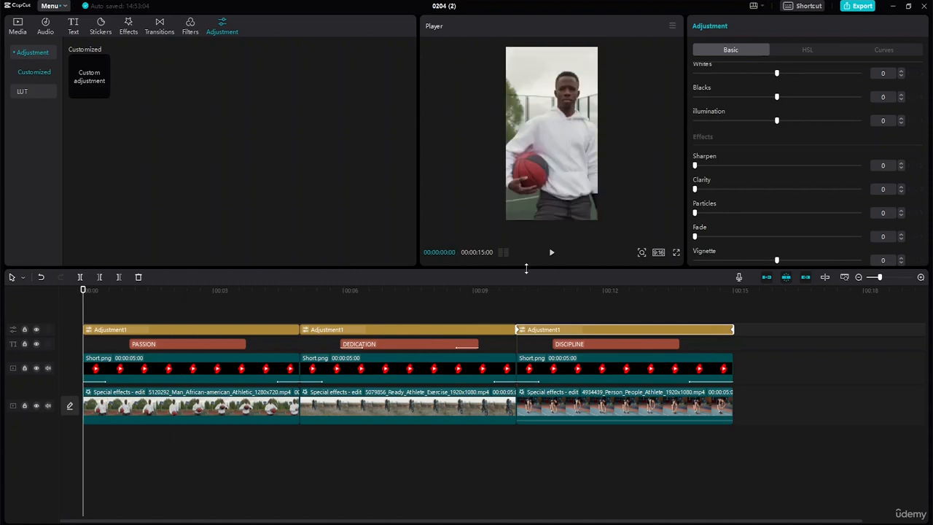
- Add the Then and Now transition between the first and second clips, accepting duplicate frames
left_click(166, 30)
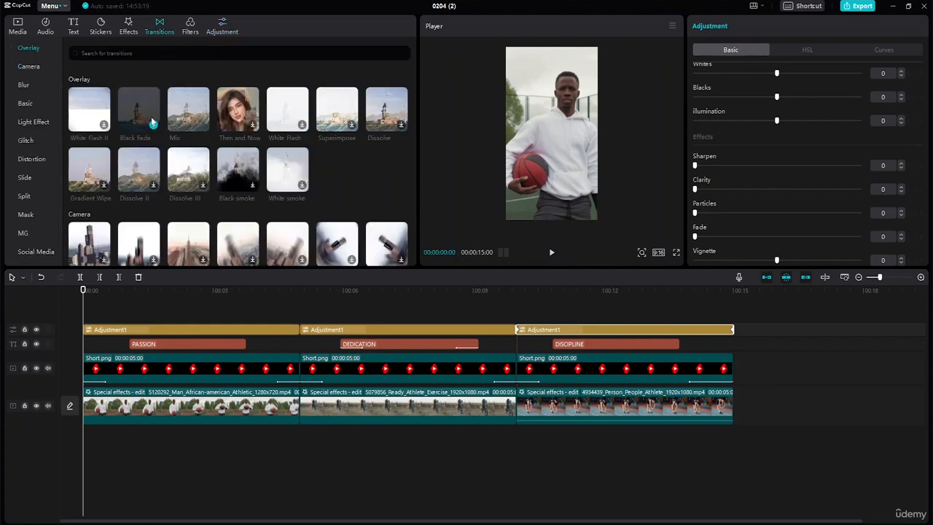
left_click(174, 120)
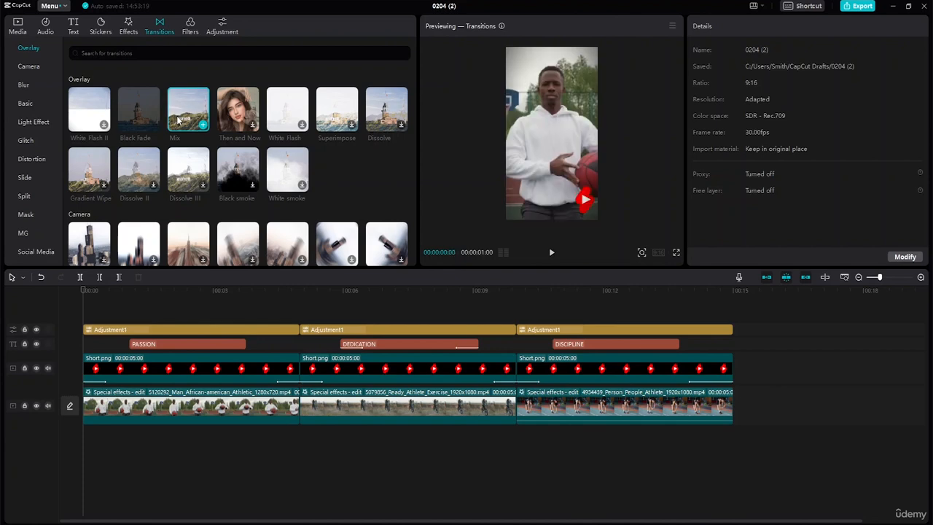
left_click(241, 111)
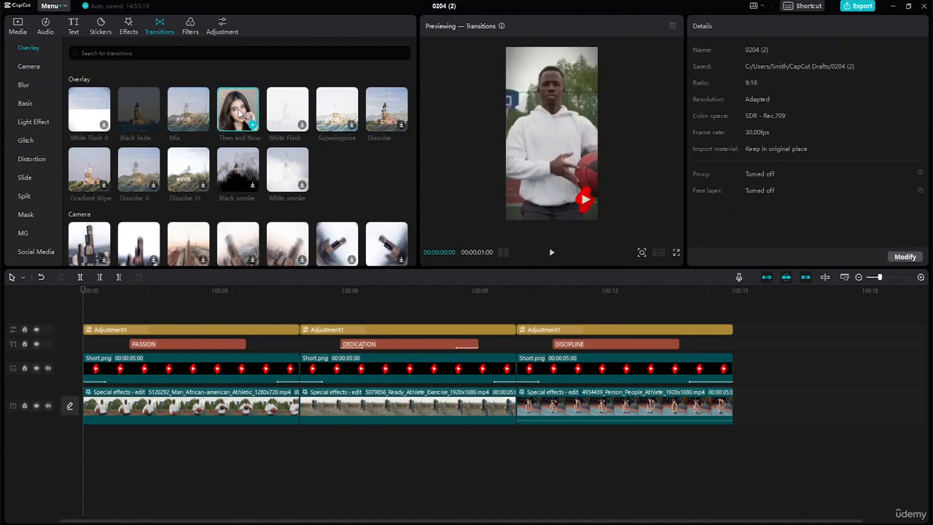
left_click_drag(239, 110, 288, 405)
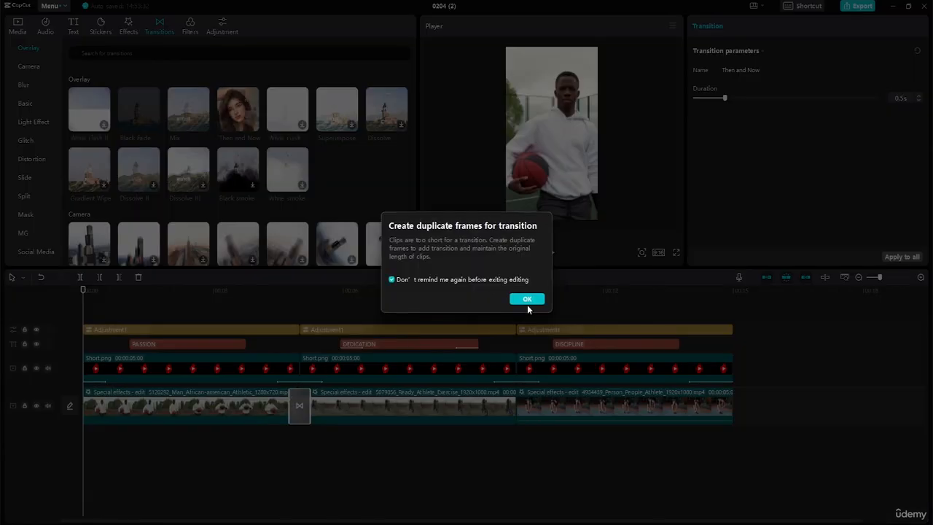
left_click(527, 300)
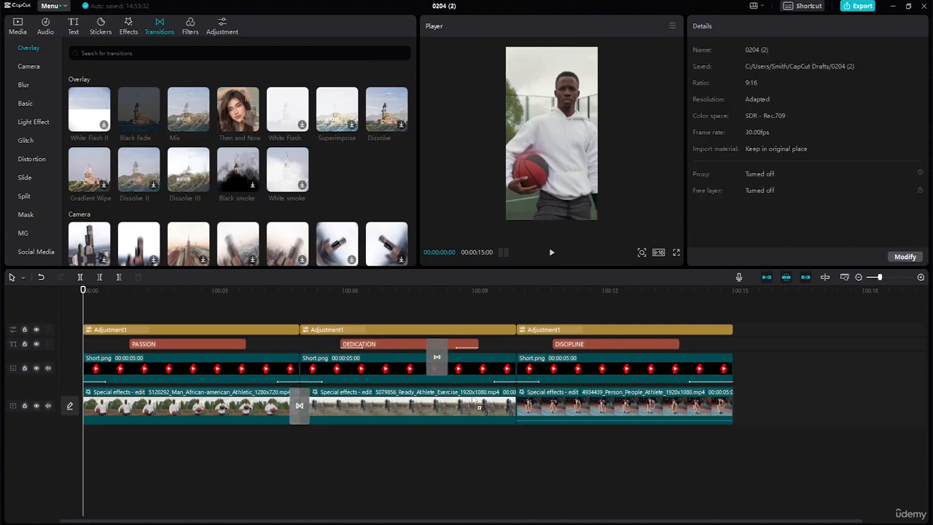
- Try the Dissolve III transition between the second and third clips, preview it and remove it
left_click_drag(474, 400, 516, 406)
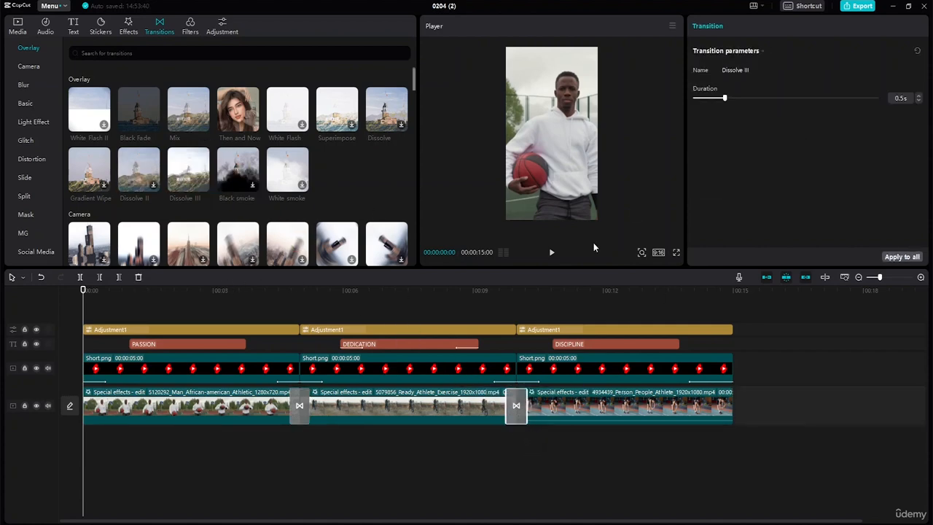
left_click(553, 254)
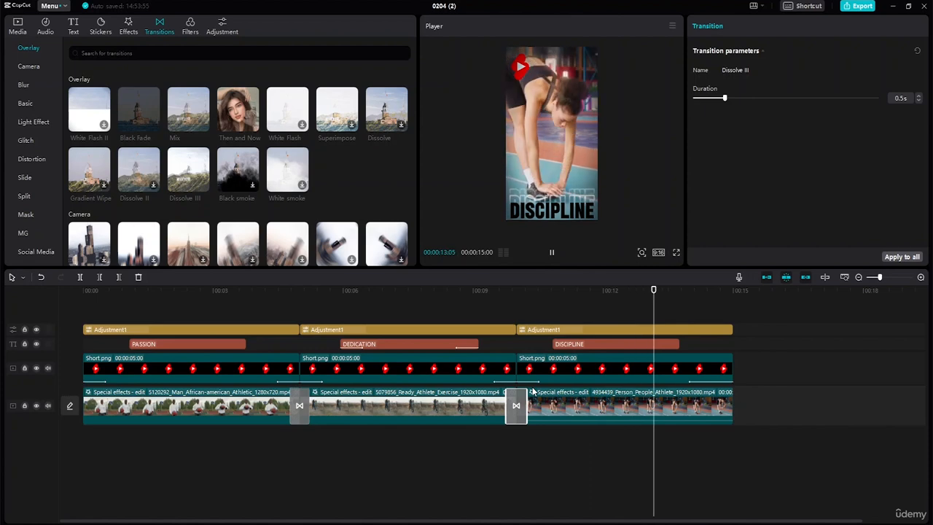
key("Delete")
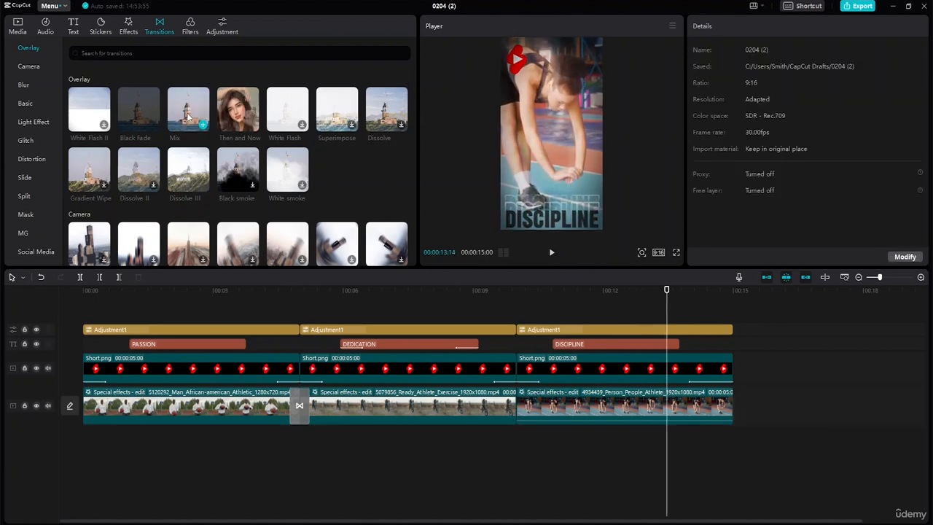
- Add the Black Fade transition between the second and third clips and play it back from about 8 s
mouse_move(149, 117)
left_mouse_down()
mouse_move(232, 227)
mouse_move(514, 405)
left_mouse_up()
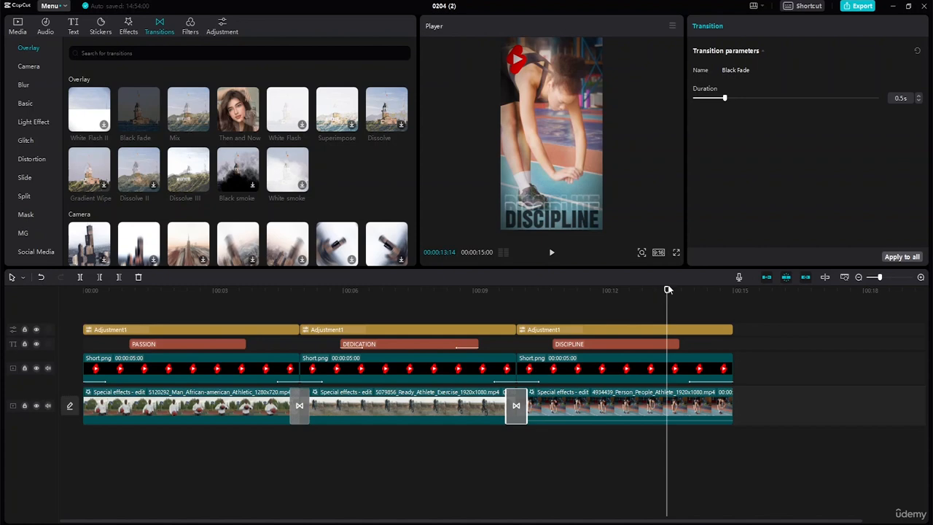
left_click_drag(667, 291, 622, 290)
mouse_move(454, 317)
left_mouse_down()
mouse_move(544, 323)
mouse_move(437, 321)
left_mouse_up()
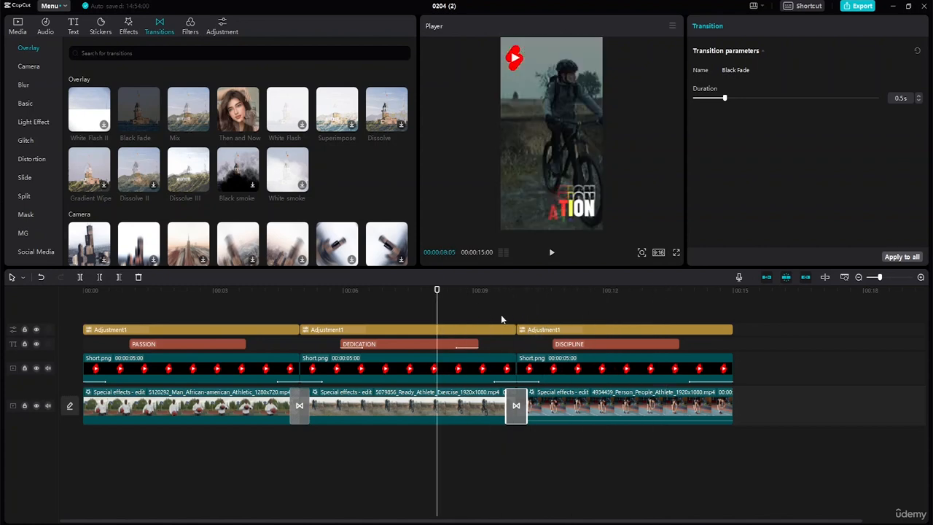
key("space")
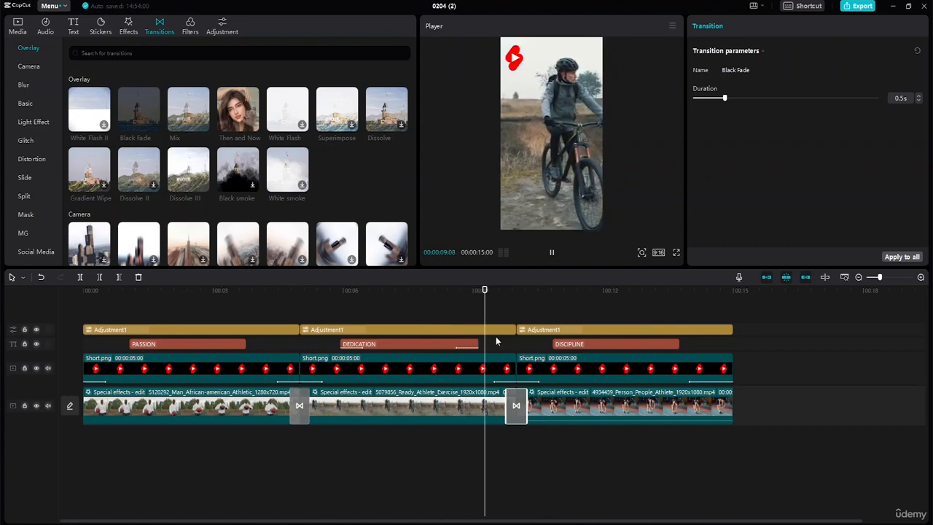
- Stop the playback and search the music library for "athlete"
key("space")
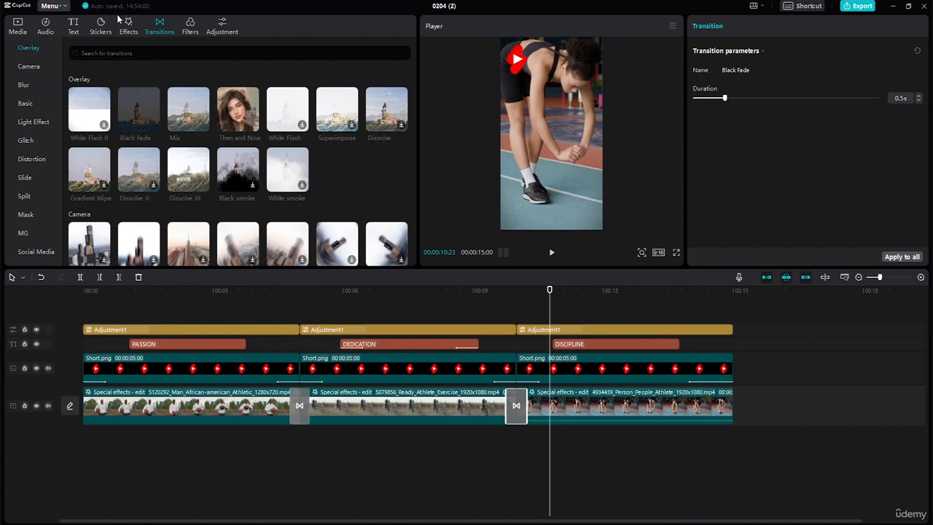
left_click(57, 32)
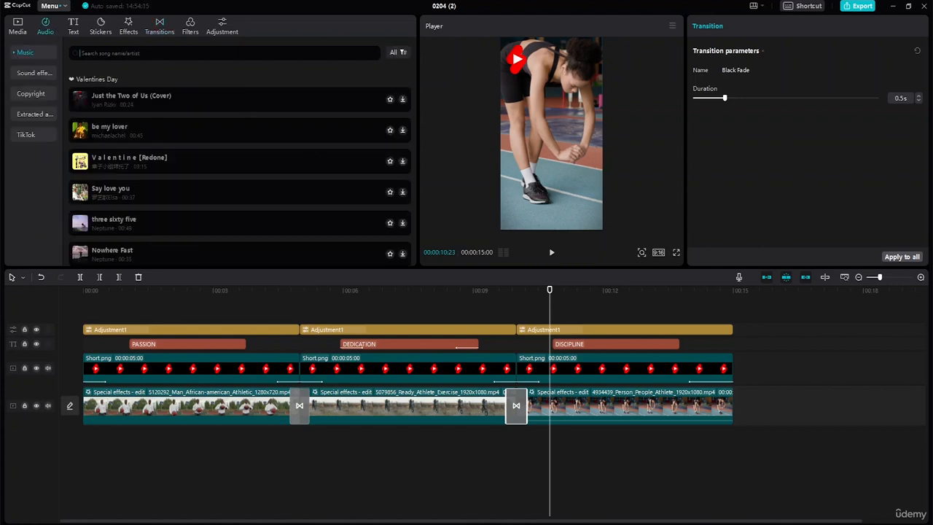
type("S")
key("BackSpace")
key("BackSpace")
key("BackSpace")
type("e")
type("thlete")
key("Return")
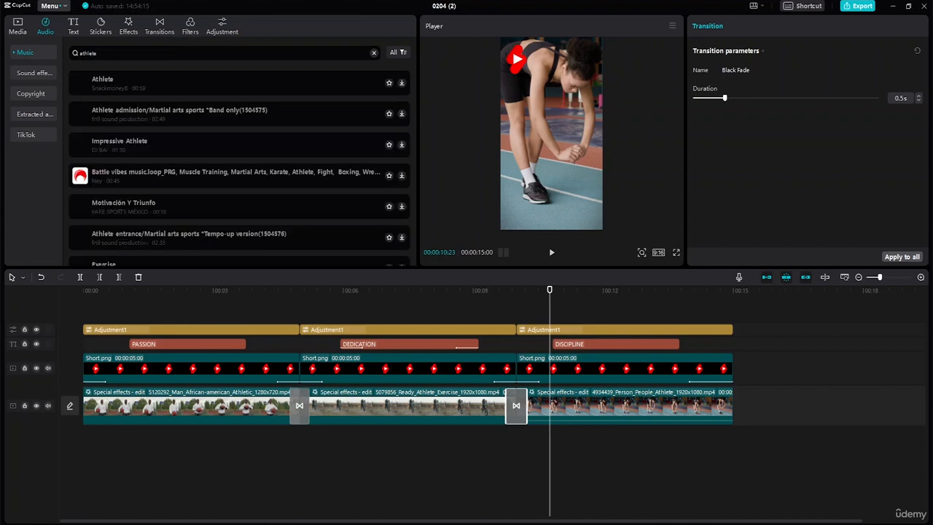
- Load the first six tracks of the athlete music results for previewing
left_click(87, 89)
left_click(88, 122)
left_click(85, 145)
left_click(85, 182)
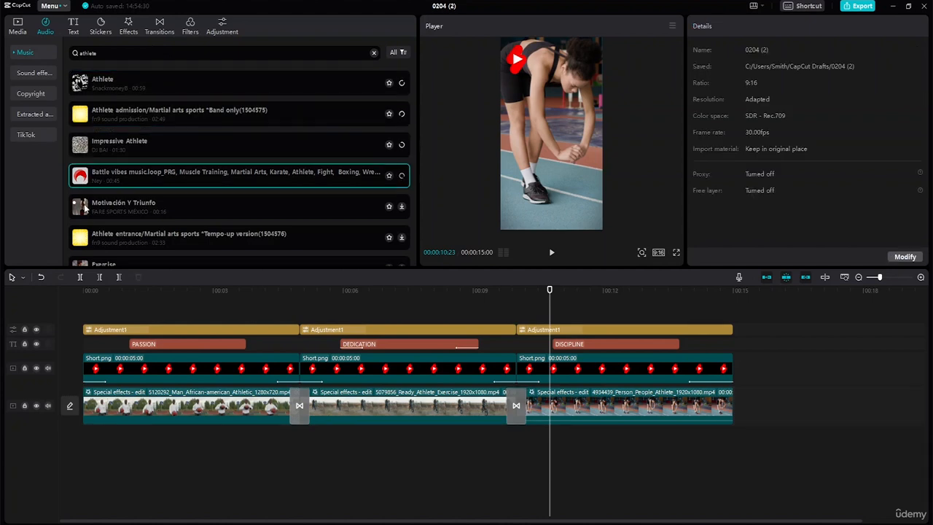
left_click(81, 216)
left_click(80, 245)
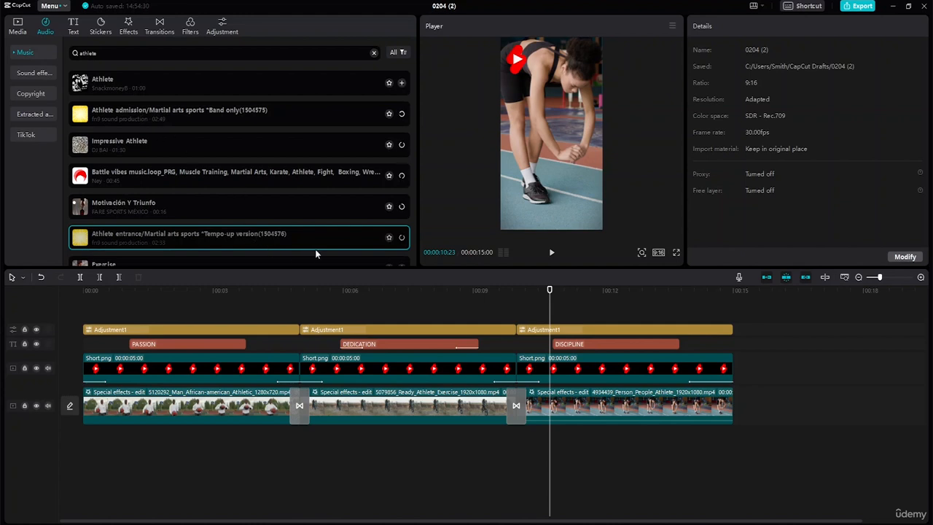
- Listen to the first five athlete tracks in turn, ending on Impressive Athlete
left_click(90, 83)
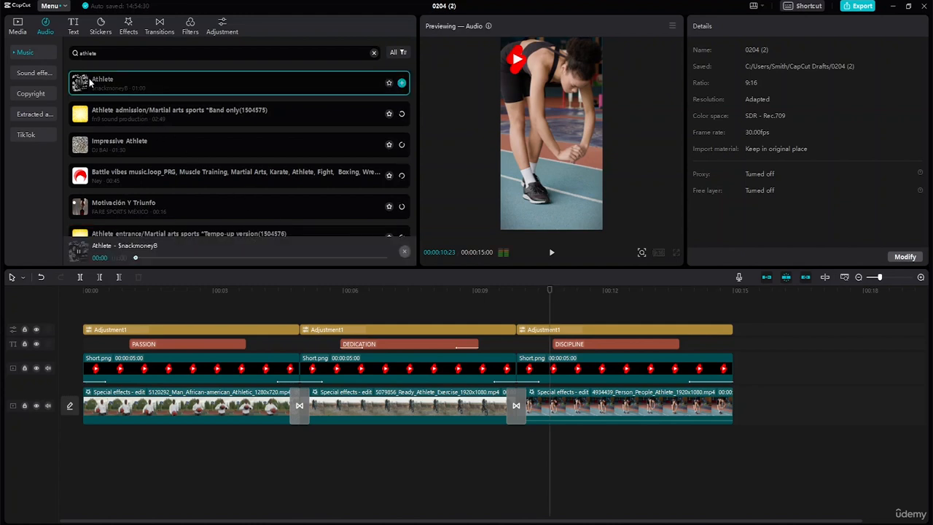
left_click(84, 119)
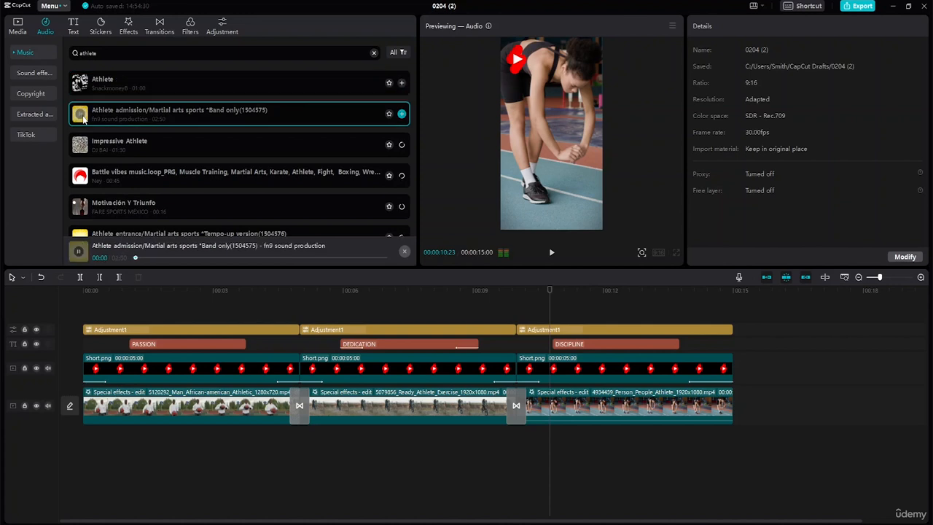
left_click(78, 150)
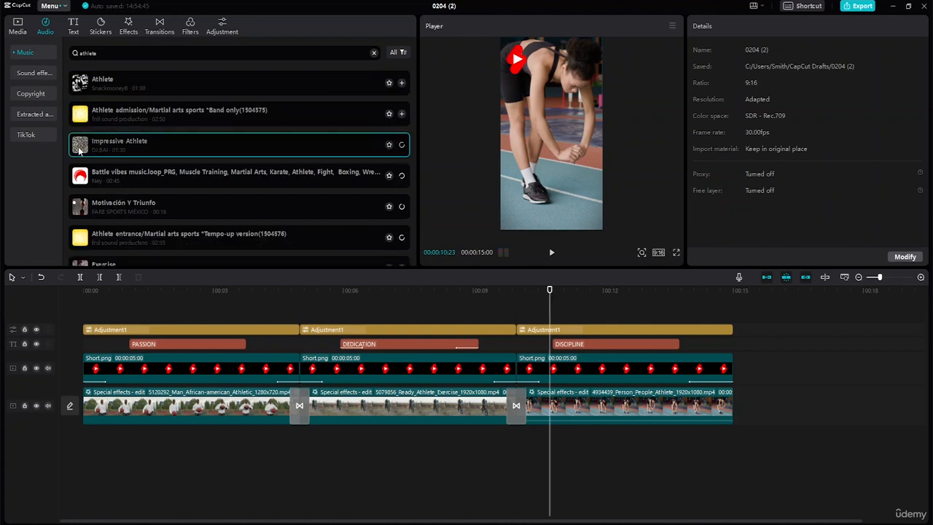
left_click(83, 181)
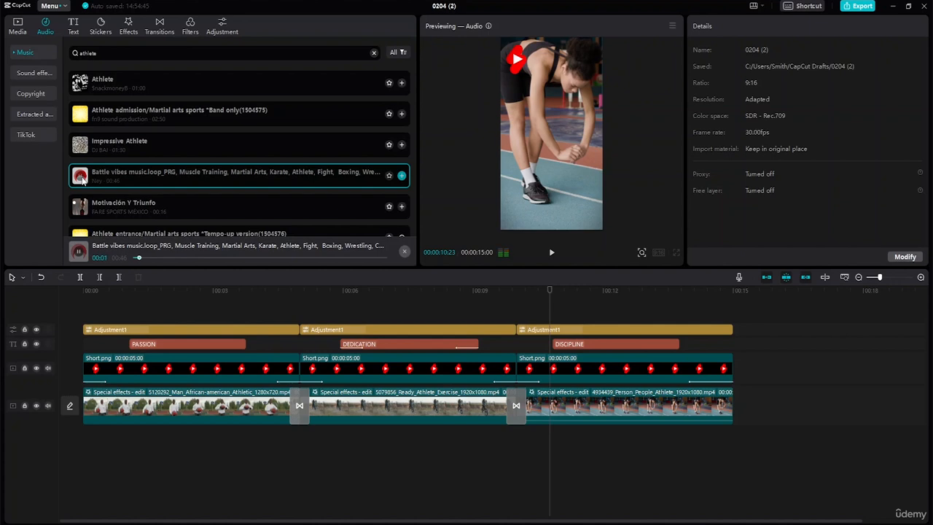
left_click(84, 212)
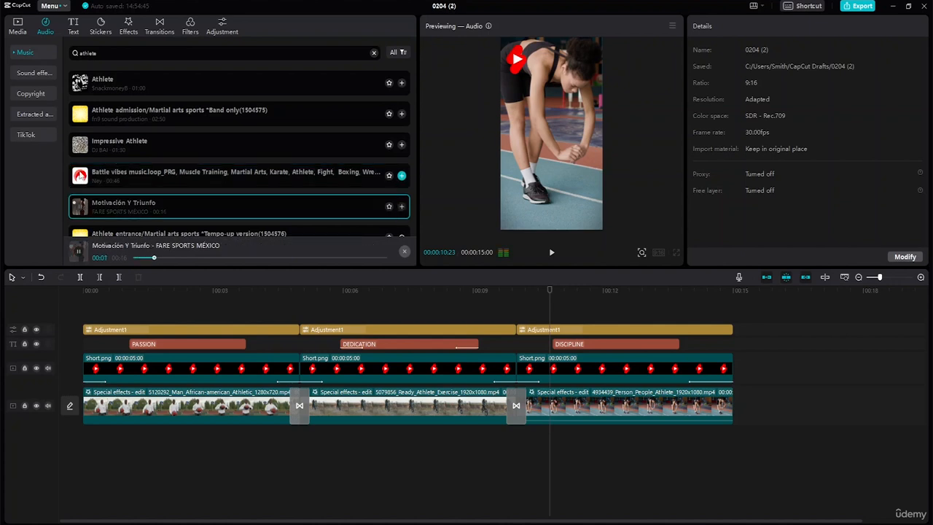
left_click(82, 179)
left_click(83, 148)
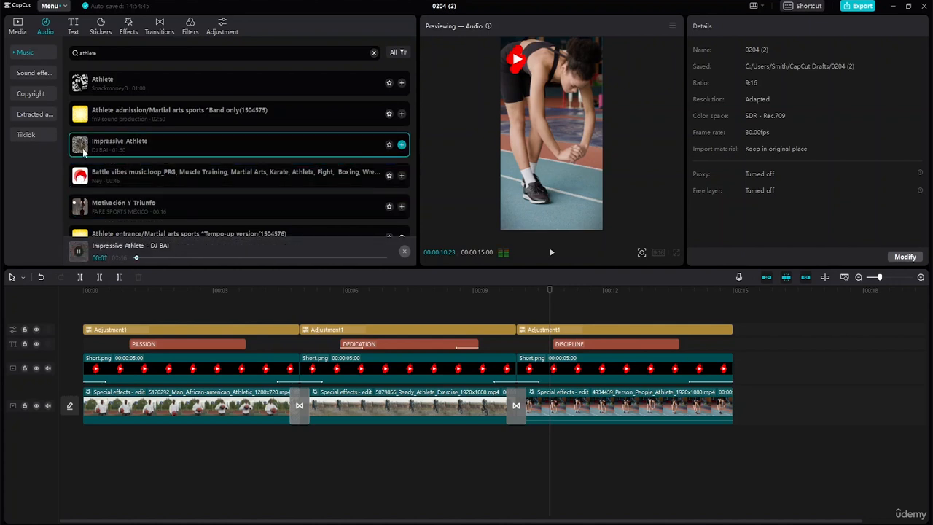
- Add the Impressive Athlete track beneath the video clips, trimmed and aligned to span the 15-second video from its start
left_click_drag(92, 150, 112, 437)
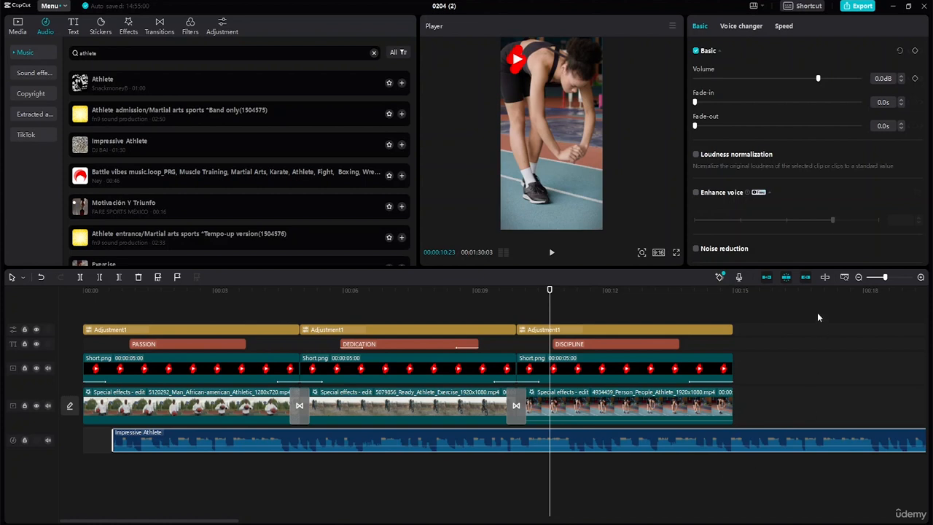
left_click(844, 277)
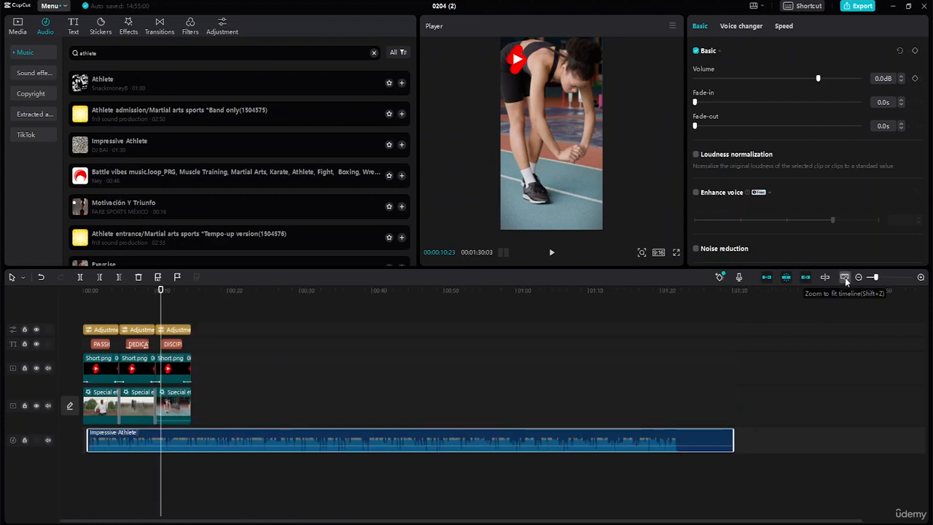
left_click_drag(733, 437, 419, 437)
left_click_drag(339, 399, 191, 387)
left_click_drag(149, 436, 129, 444)
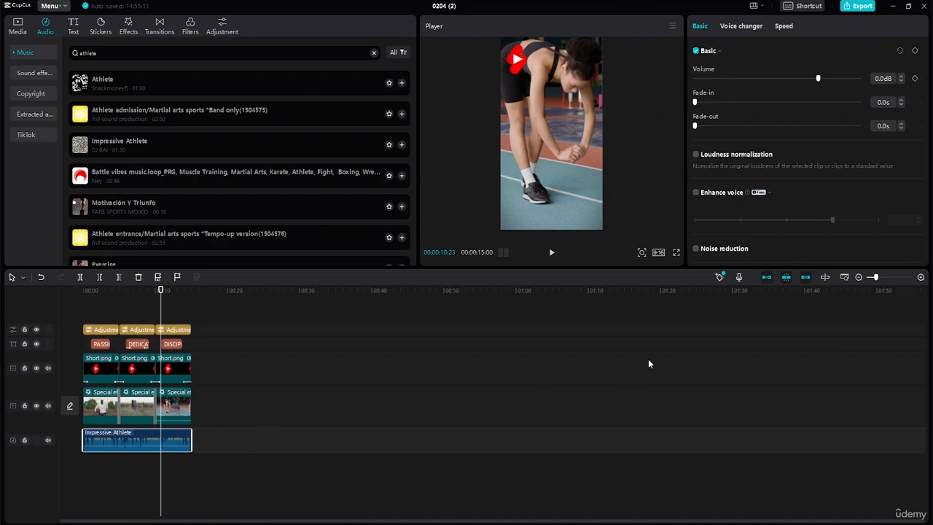
- Set both the fade-in and the fade-out of the Impressive Athlete track to 1.0 s
left_click(902, 100)
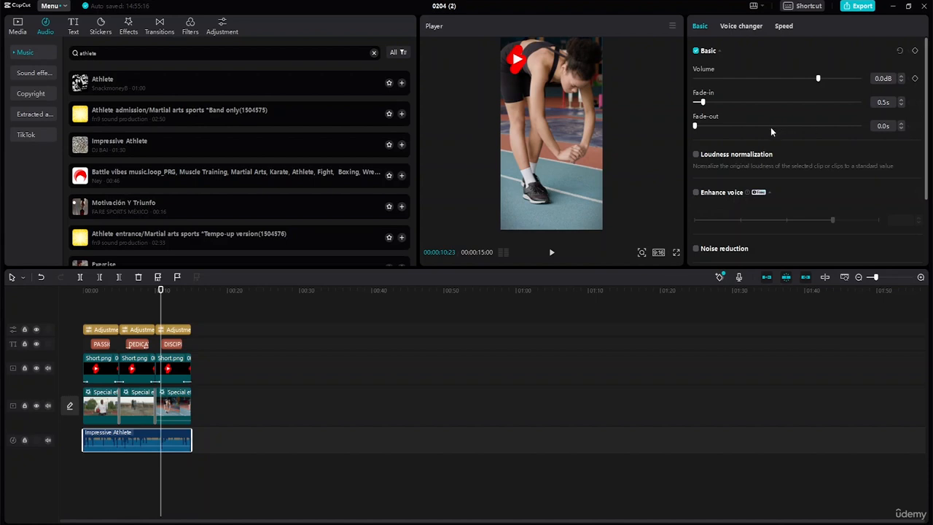
left_click(900, 101)
left_click(901, 102)
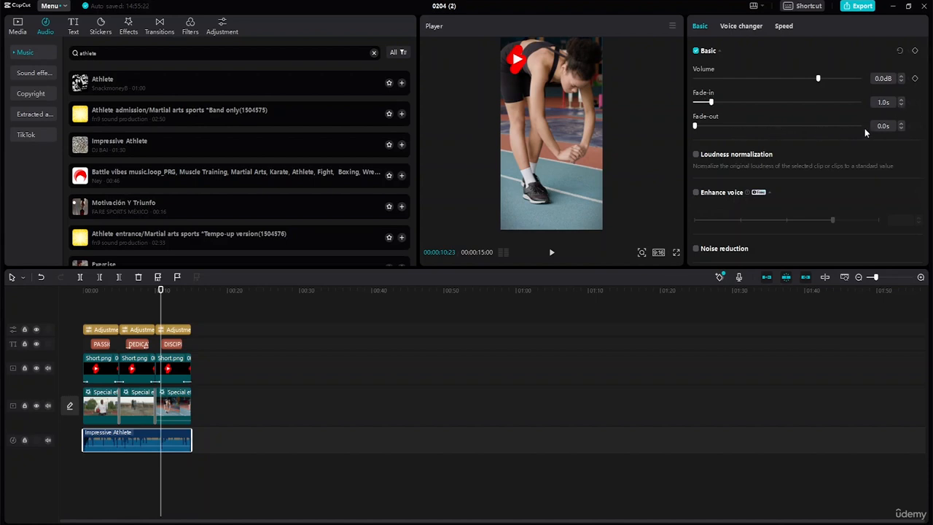
left_click(902, 124)
left_click(901, 126)
left_click(902, 126)
left_click(901, 125)
left_click(902, 126)
left_click(902, 125)
- Play the whole video from the start to review it with the faded music
left_click_drag(161, 292, 42, 279)
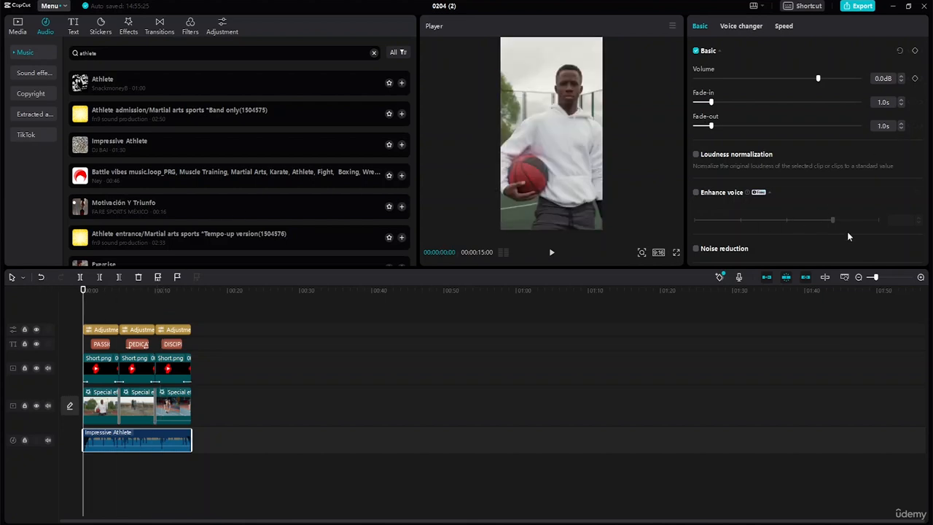
key("shift+z")
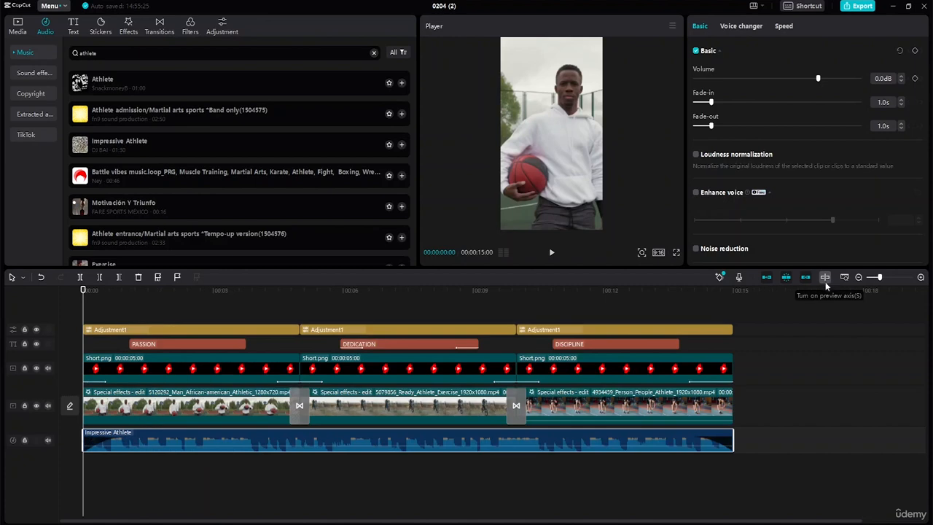
left_click(804, 364)
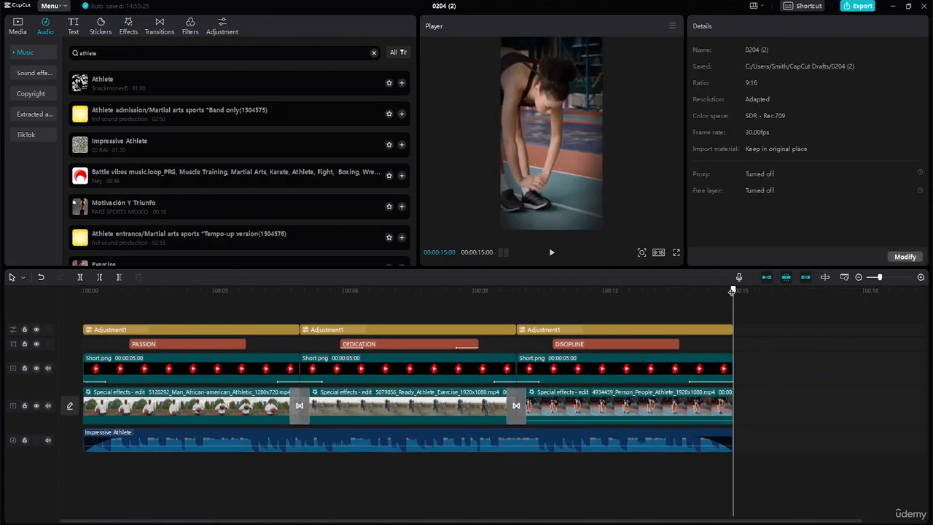
left_click_drag(732, 291, 15, 181)
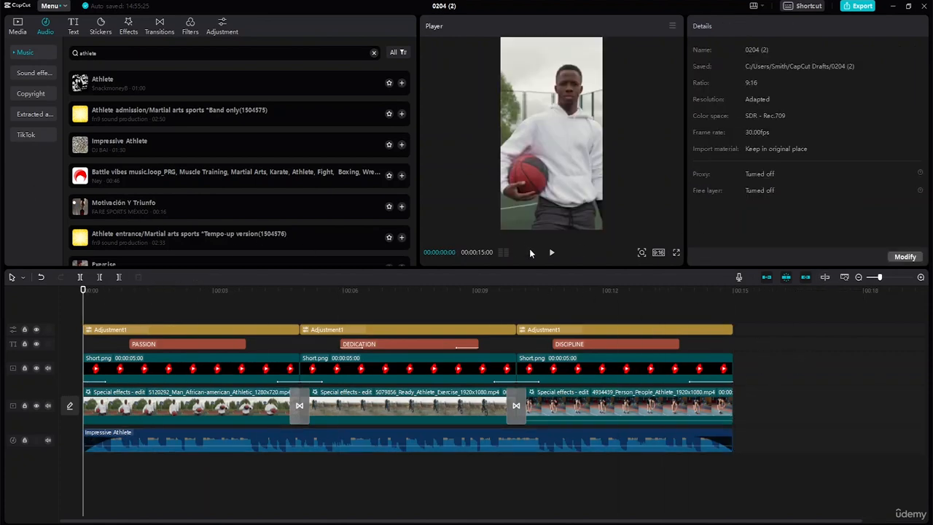
left_click(554, 254)
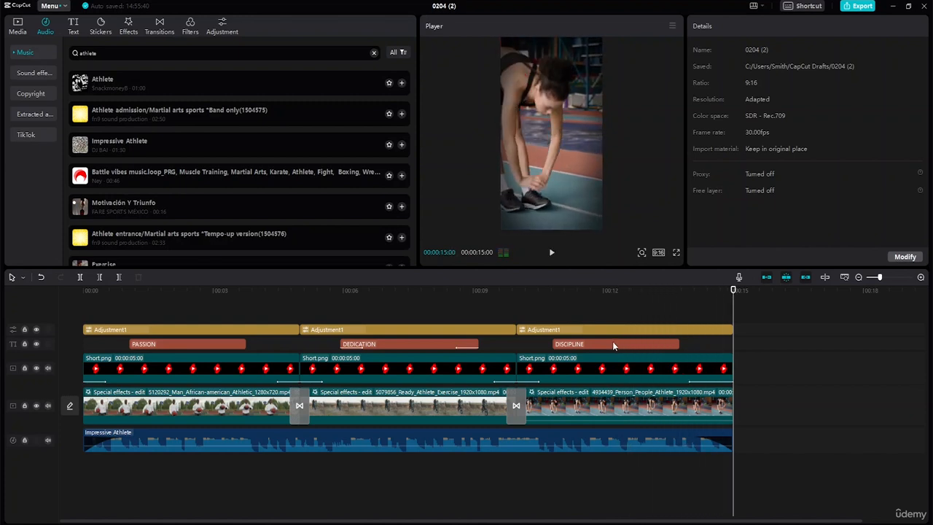
key("space")
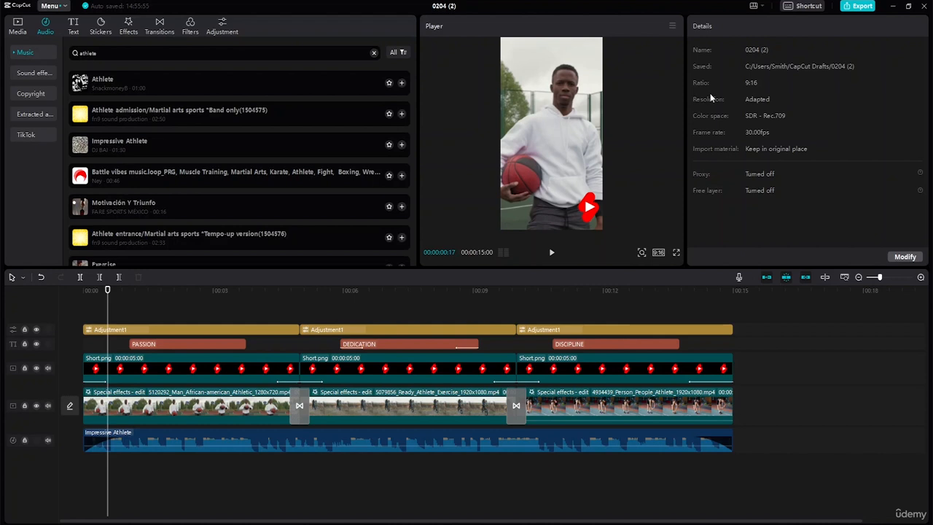
- Start exporting the video and set its title to "Youtube Short"
left_click(849, 6)
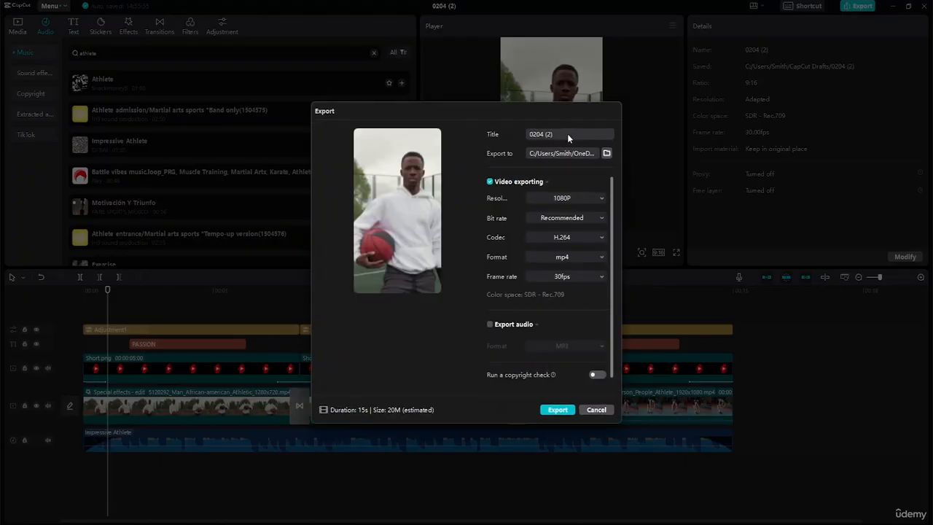
key("BackSpace")
key("BackSpace")
key("BackSpace")
key("BackSpace")
key("BackSpace")
key("BackSpace")
key("BackSpace")
type("Yu")
type("utube Short")
- Set the export location to the Videos folder inside "Capcut Semi-Advanced Tutorial Resource File - (4 Hrs)" on the Desktop
left_click(606, 155)
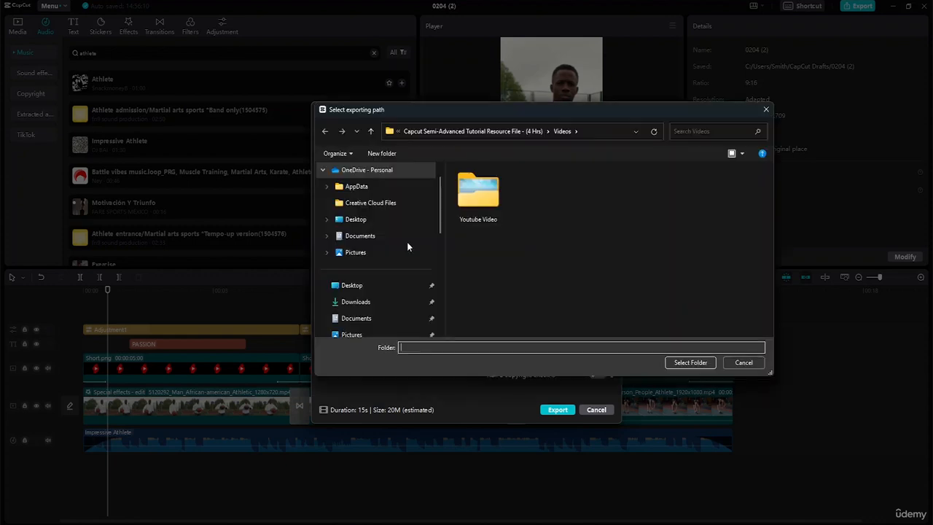
left_click(387, 284)
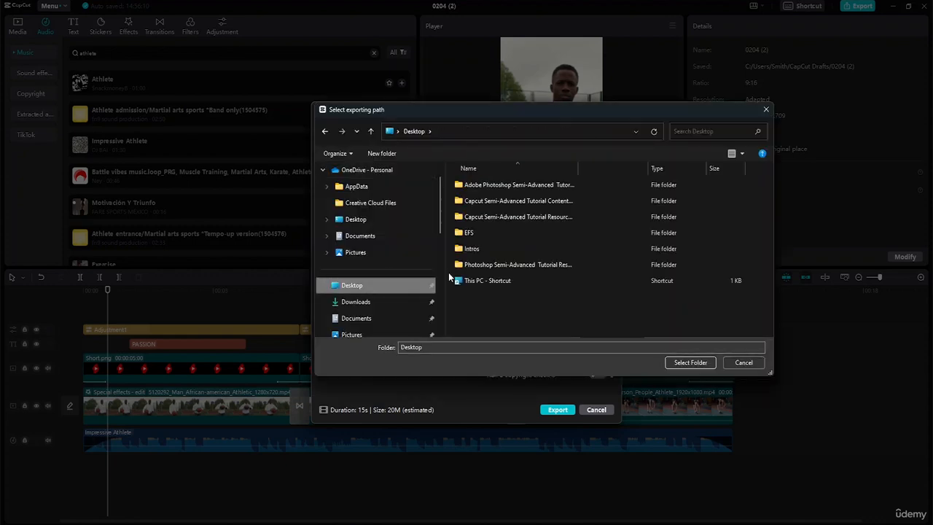
double_click(529, 206)
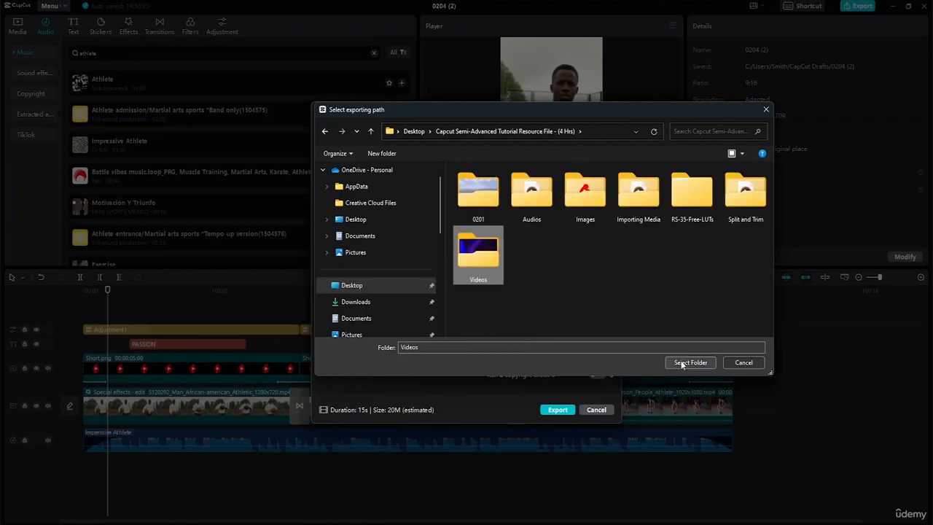
left_click(685, 362)
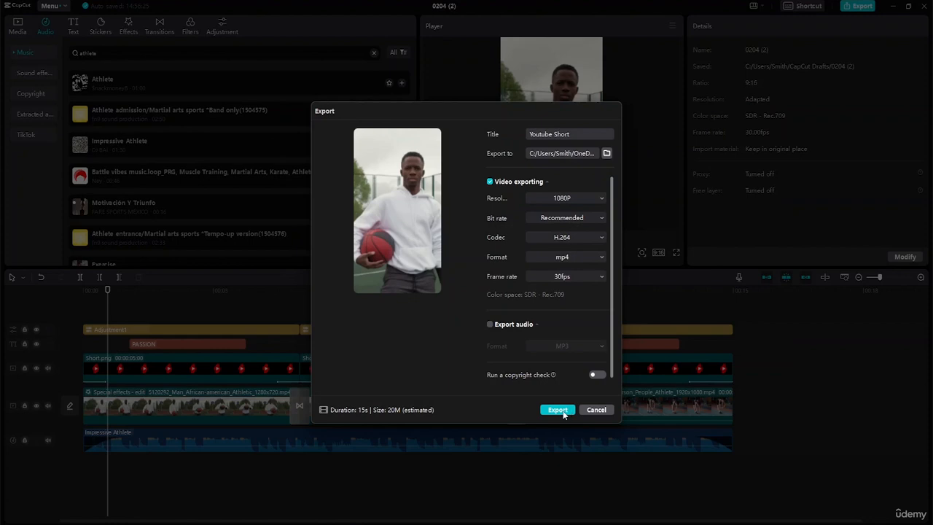